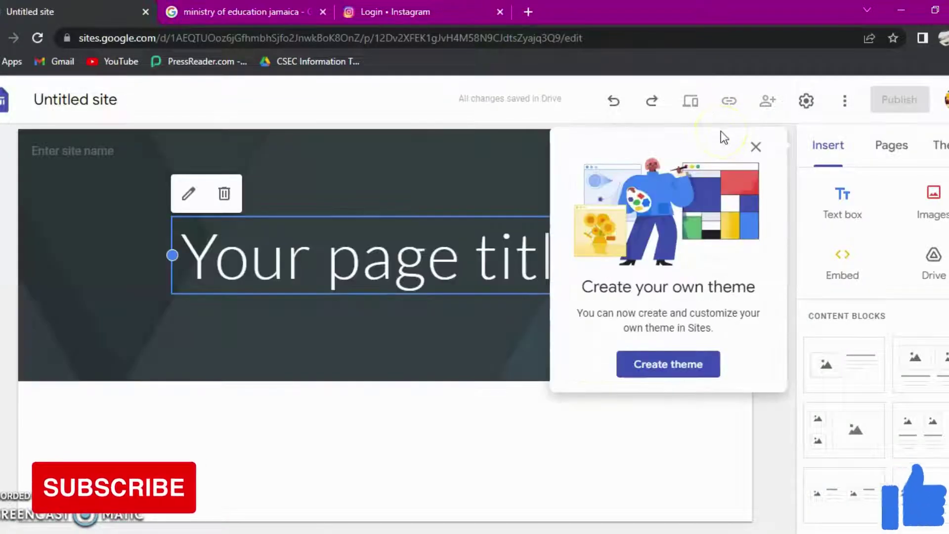
Step: Close the 'Create your own theme' popup and show the Themes panel with Simple and other themes
{"action": "left_click", "coordinate": [756, 147]}
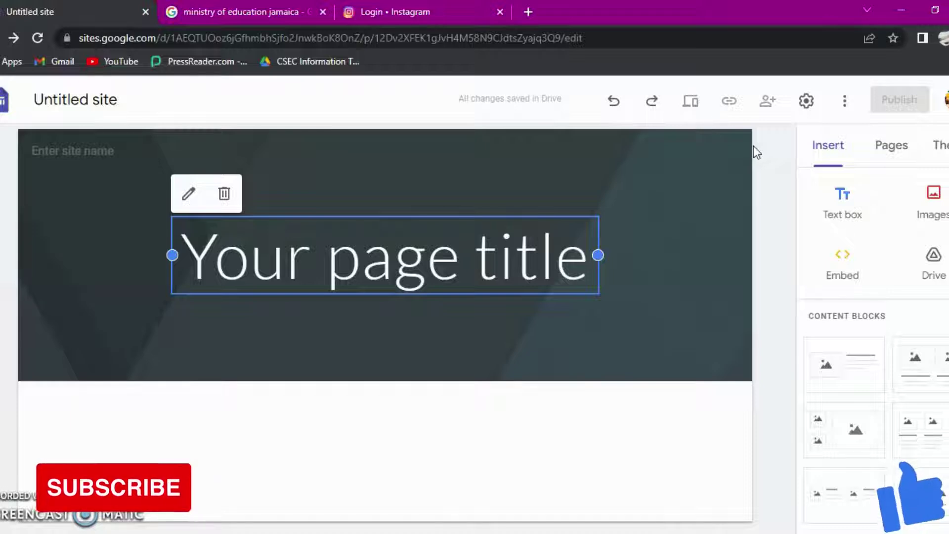
{"action": "mouse_move", "coordinate": [727, 435]}
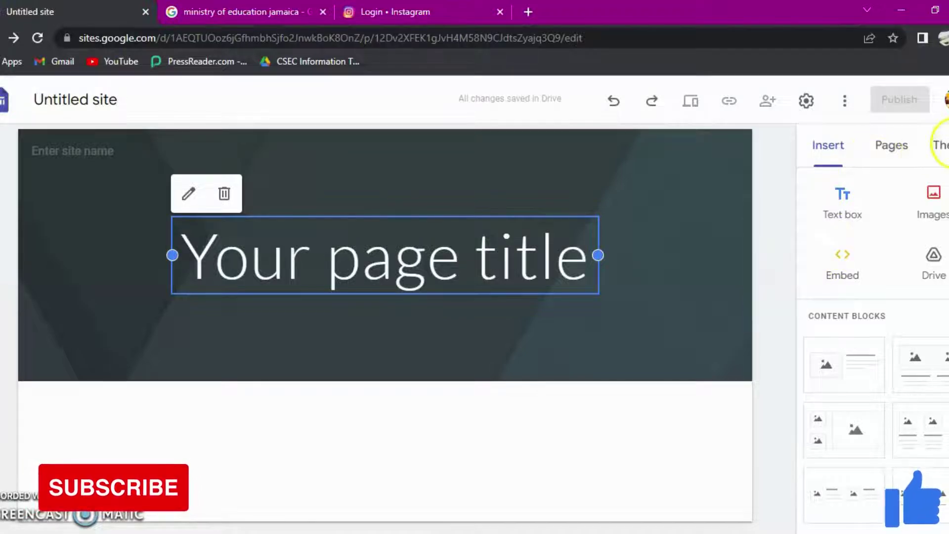
{"action": "left_click", "coordinate": [939, 145]}
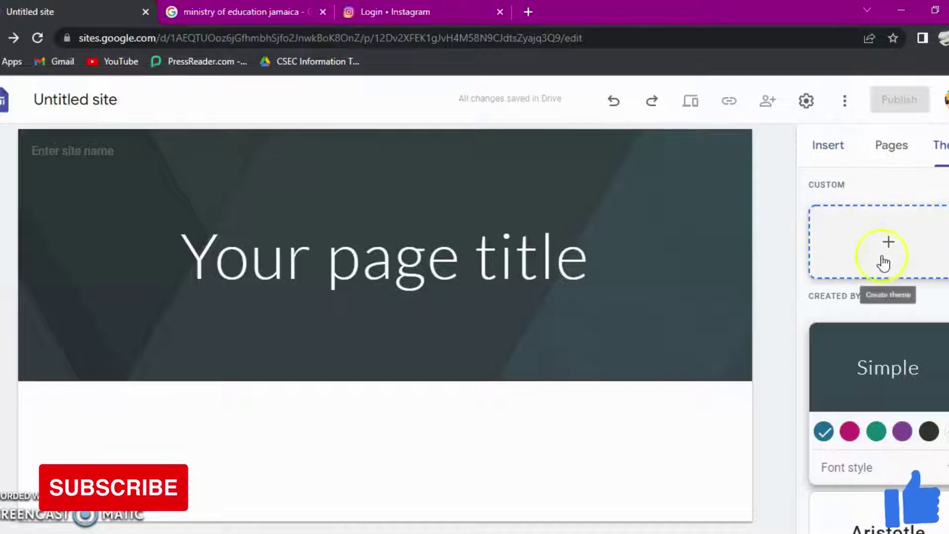
Step: Start a new custom theme from the + Create theme card under Custom
{"action": "left_click", "coordinate": [900, 245]}
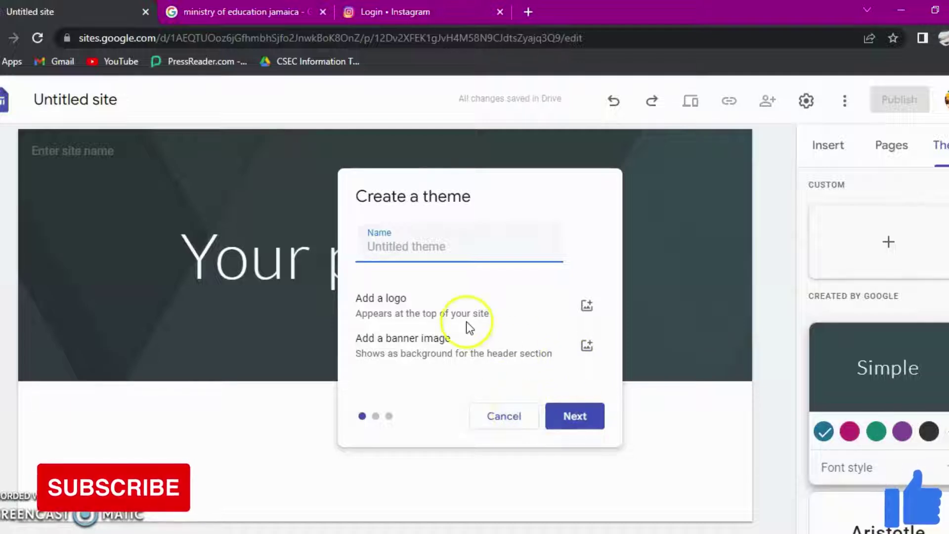
Step: Open the Select image picker for the theme logo via Add a logo > Select
{"action": "left_click", "coordinate": [588, 306]}
{"action": "left_click", "coordinate": [588, 308]}
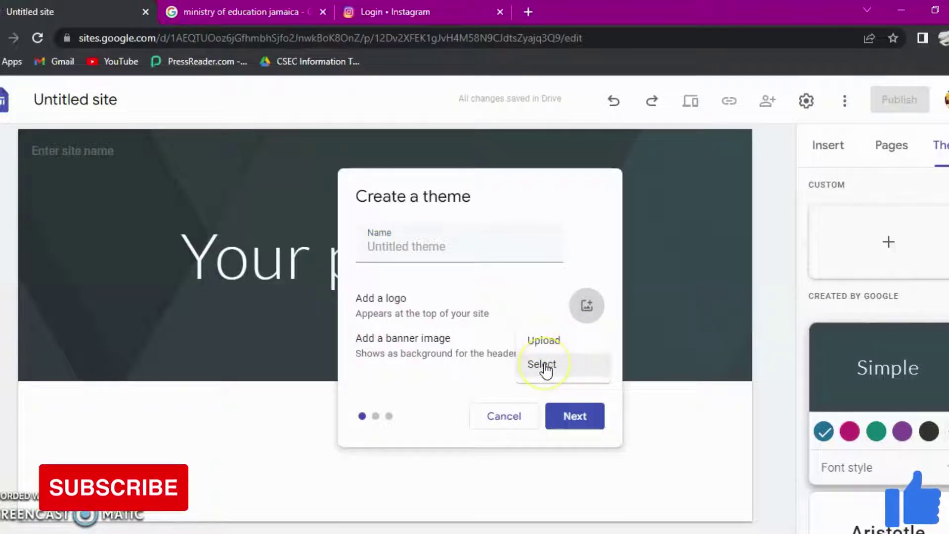
{"action": "left_click", "coordinate": [544, 365]}
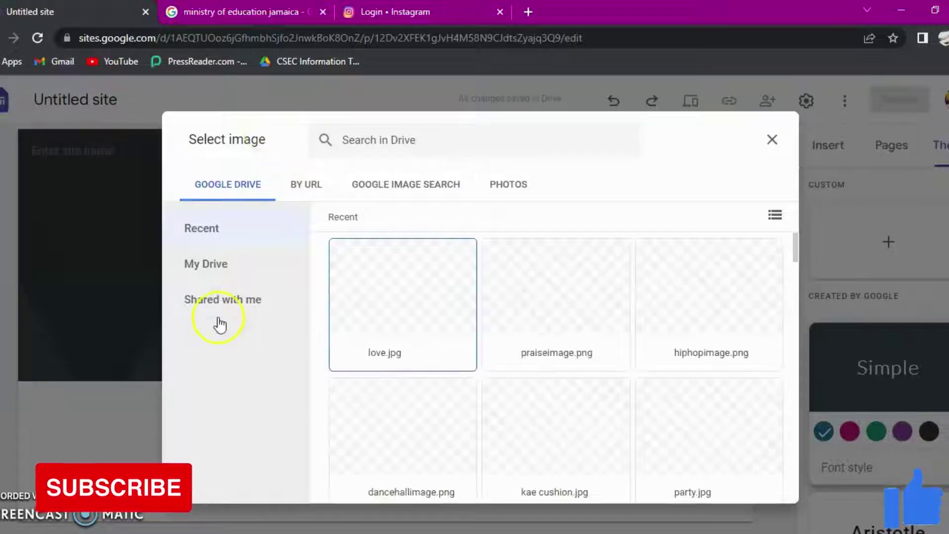
Step: Search Google Images for 'school logo' in the Select image dialog
{"action": "left_click", "coordinate": [220, 289]}
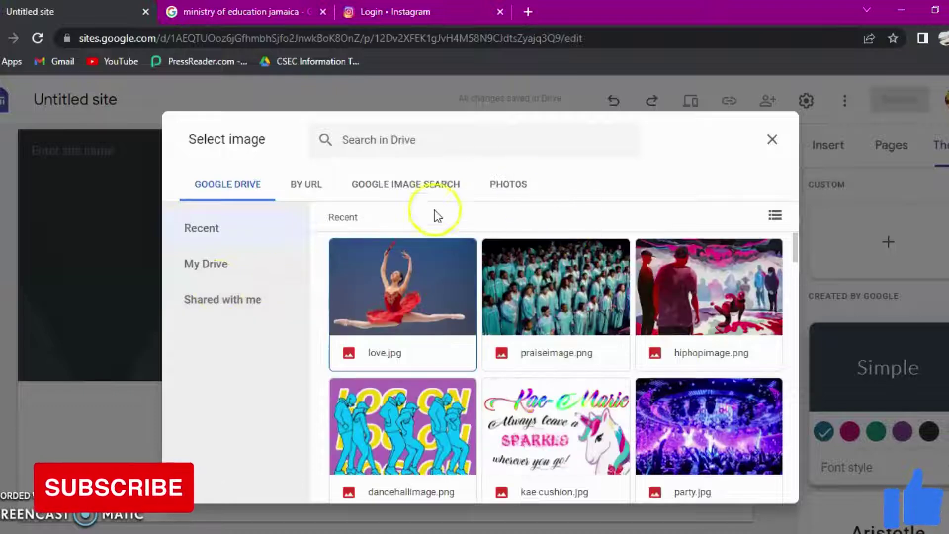
{"action": "left_click", "coordinate": [425, 185]}
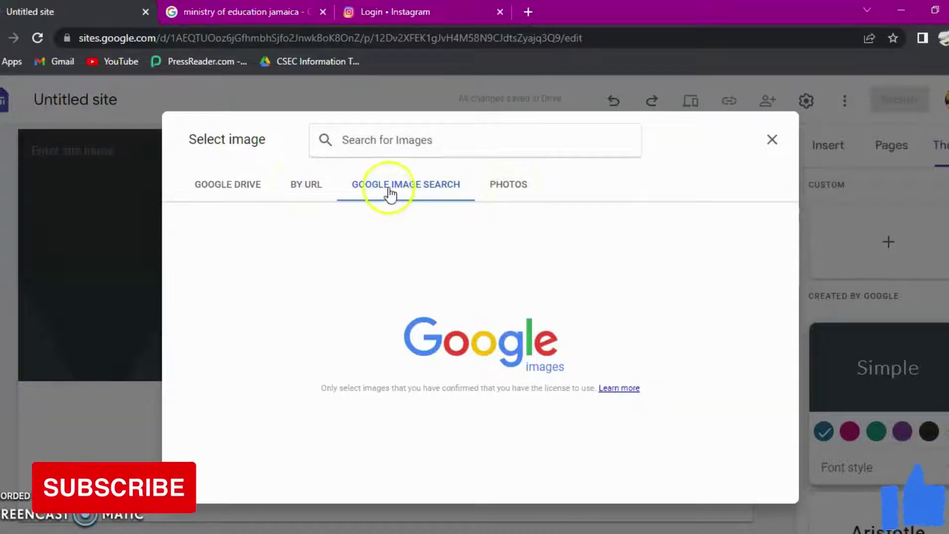
{"action": "left_click", "coordinate": [395, 147]}
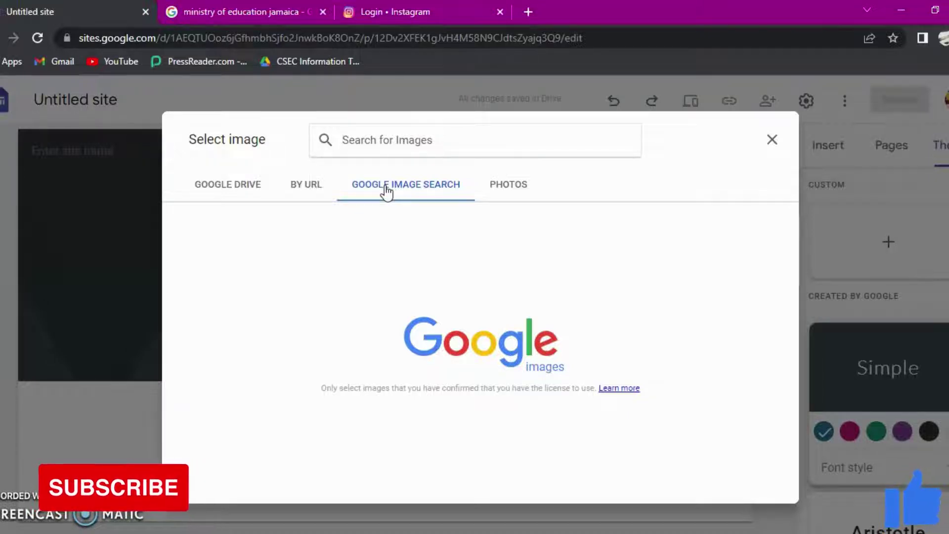
{"action": "type", "text": "school"}
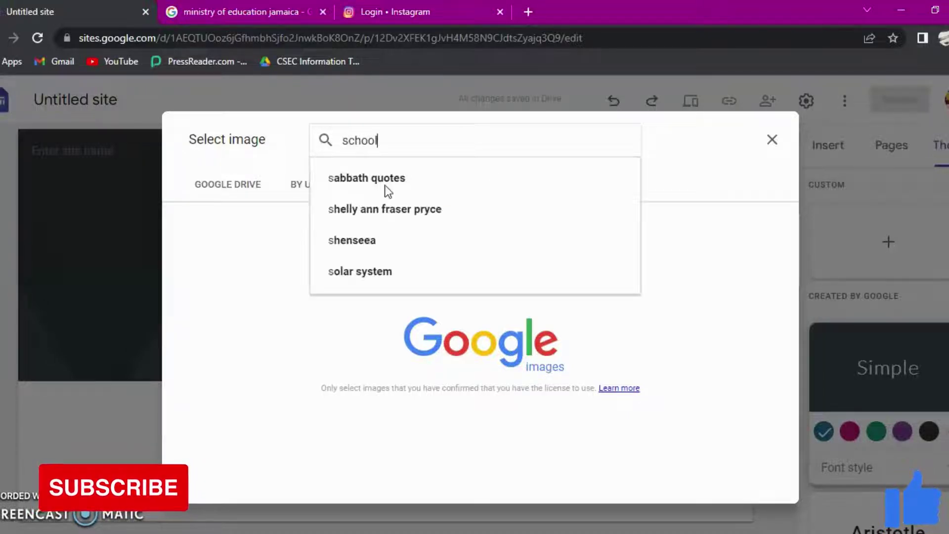
{"action": "type", "text": " logo"}
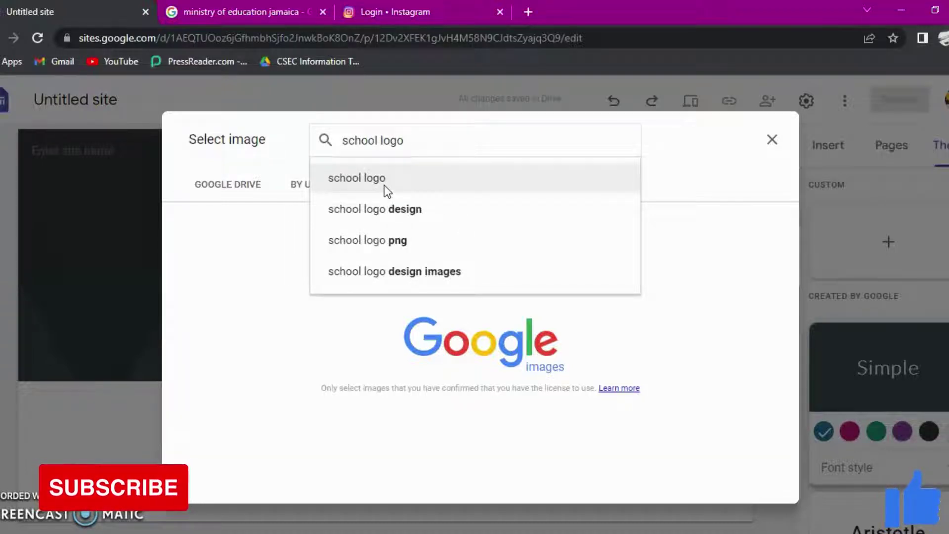
{"action": "left_click", "coordinate": [383, 185]}
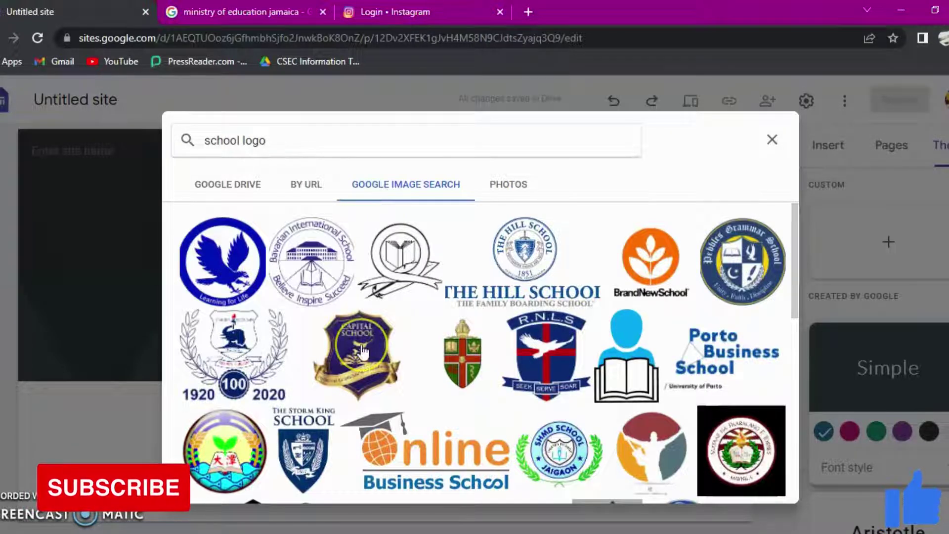
Step: Insert the round green-and-yellow crest result as the theme logo
{"action": "scroll", "coordinate": [376, 386], "scroll_direction": "down", "scroll_amount": 3}
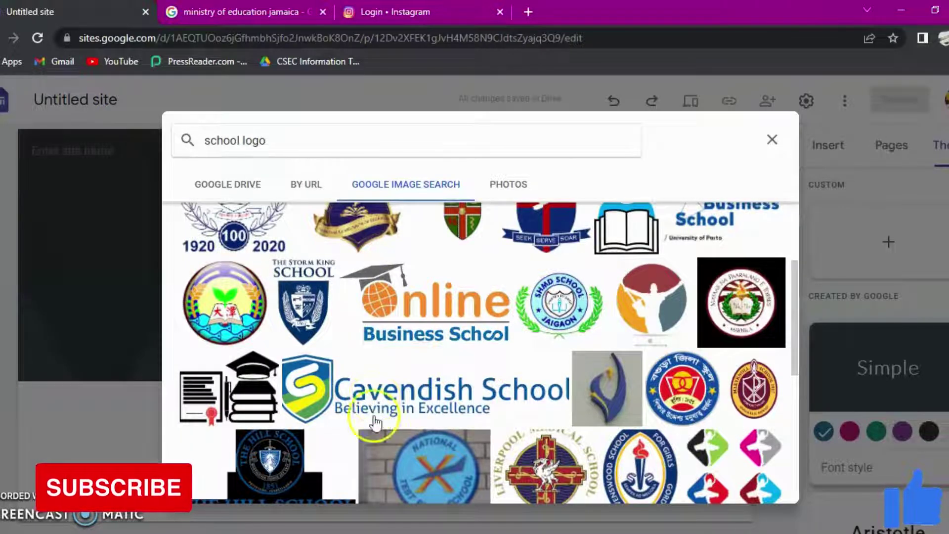
{"action": "scroll", "coordinate": [376, 404], "scroll_direction": "down", "scroll_amount": 4}
{"action": "scroll", "coordinate": [483, 382], "scroll_direction": "down", "scroll_amount": 7}
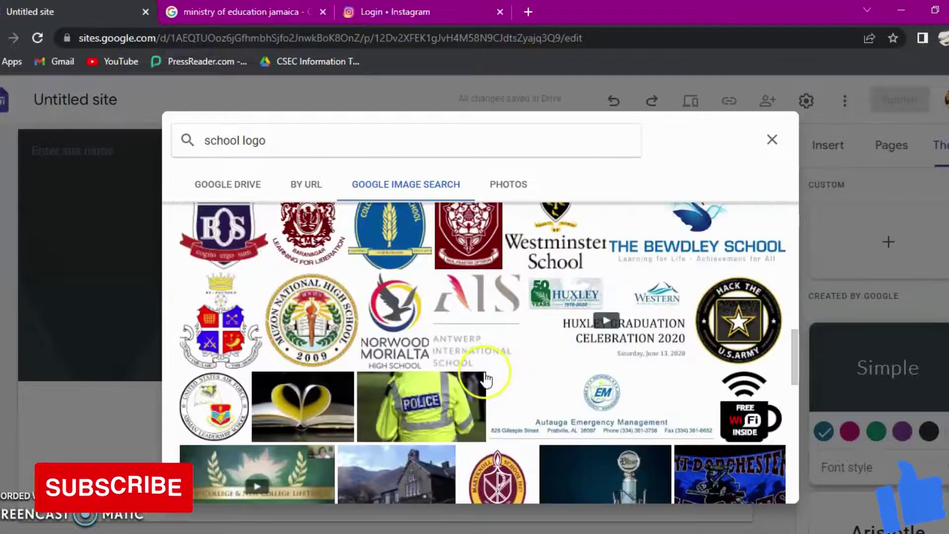
{"action": "scroll", "coordinate": [489, 390], "scroll_direction": "up", "scroll_amount": 5}
{"action": "scroll", "coordinate": [492, 398], "scroll_direction": "down", "scroll_amount": 5}
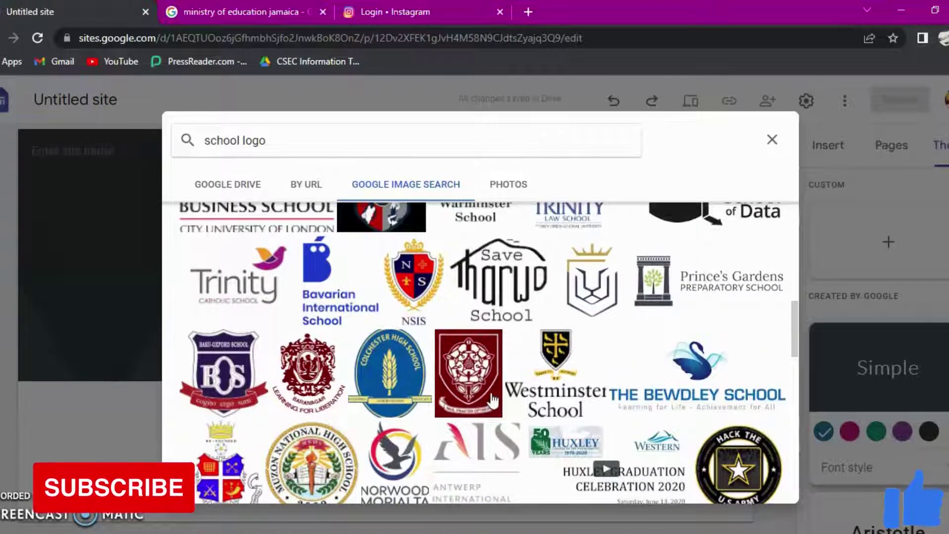
{"action": "scroll", "coordinate": [493, 400], "scroll_direction": "up", "scroll_amount": 5}
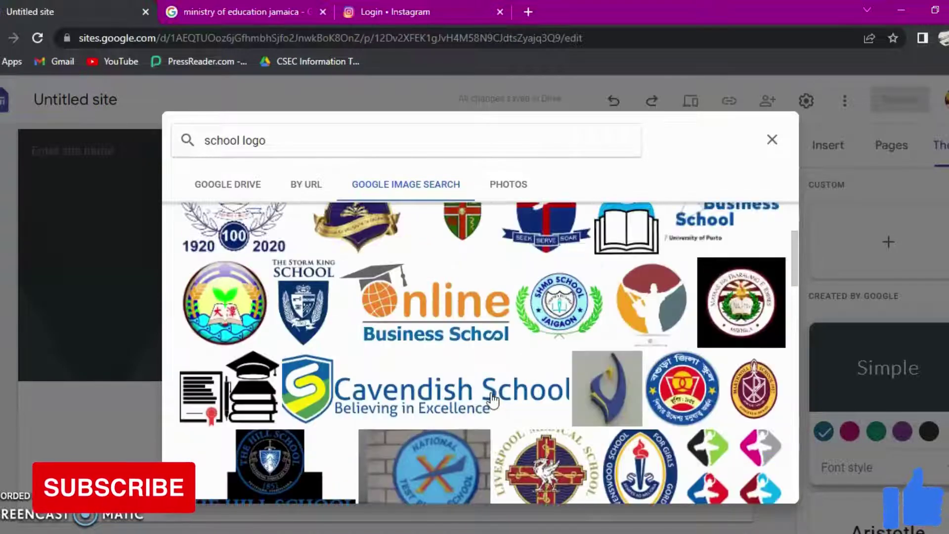
{"action": "left_click", "coordinate": [501, 336]}
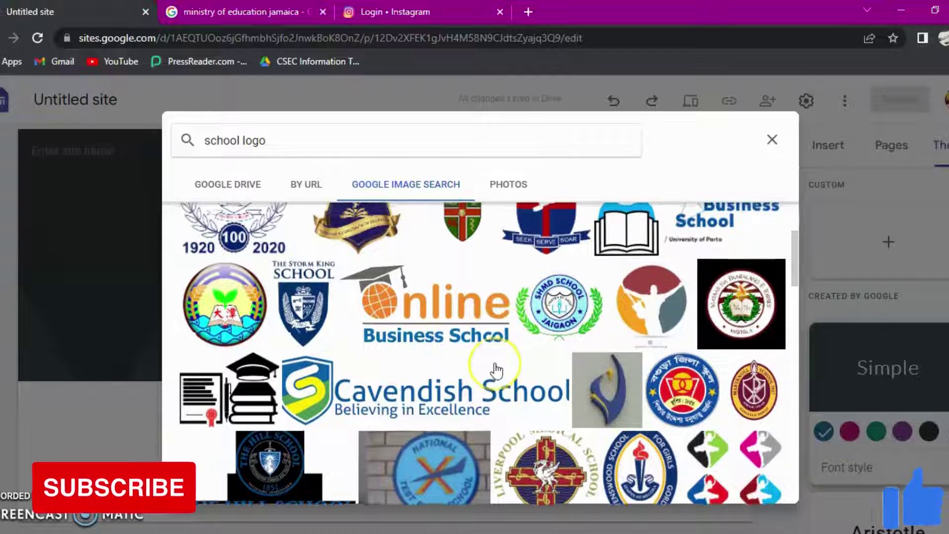
{"action": "scroll", "coordinate": [492, 370], "scroll_direction": "up", "scroll_amount": 3}
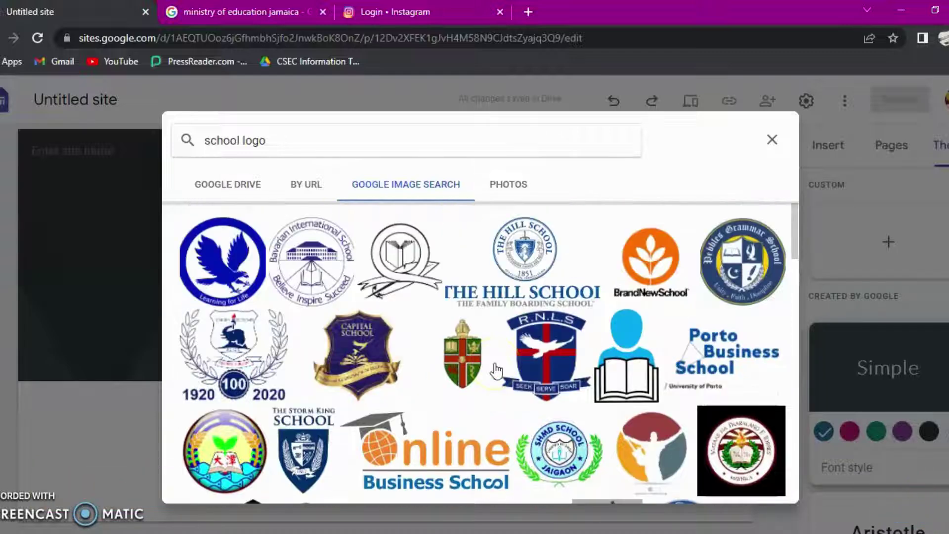
{"action": "left_click", "coordinate": [226, 458]}
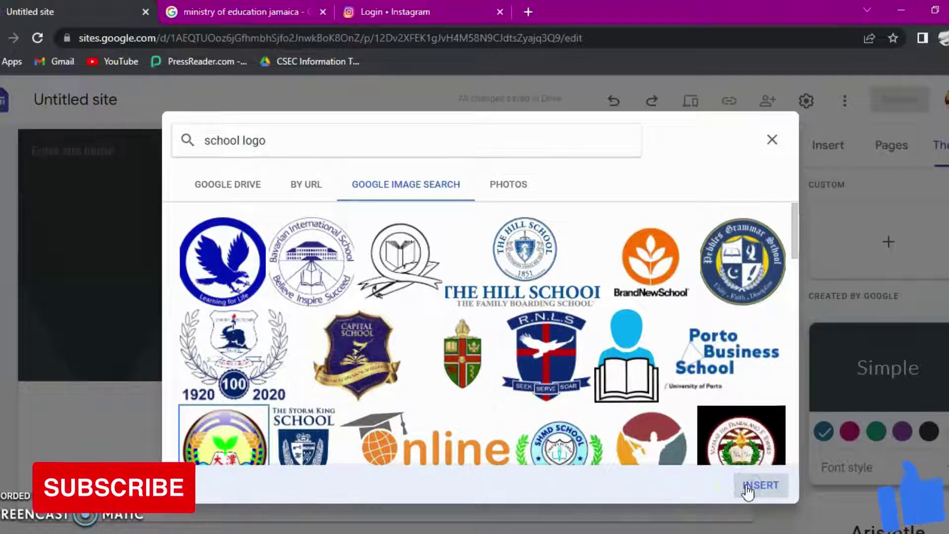
{"action": "left_click", "coordinate": [748, 487]}
{"action": "left_click", "coordinate": [460, 230]}
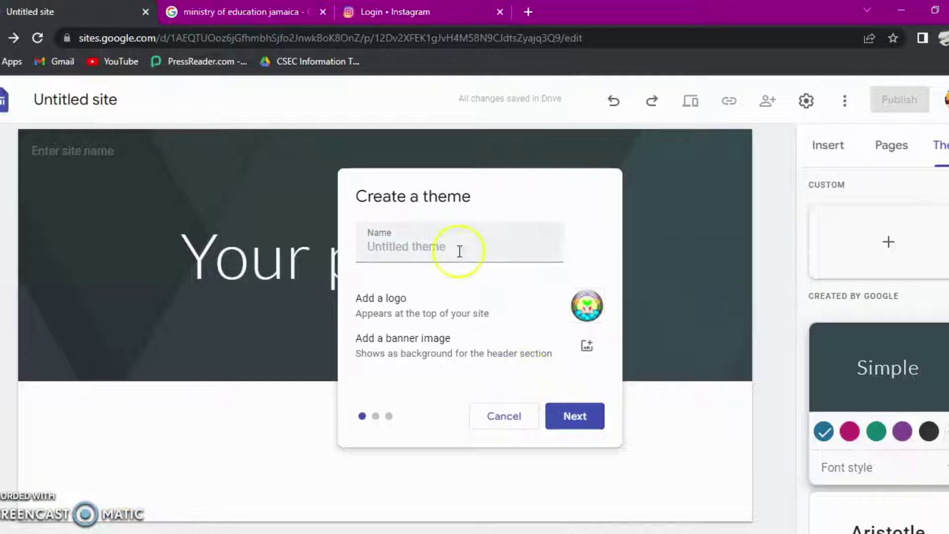
Step: Search Google Images for 'school background' to choose the theme banner
{"action": "left_click", "coordinate": [588, 349]}
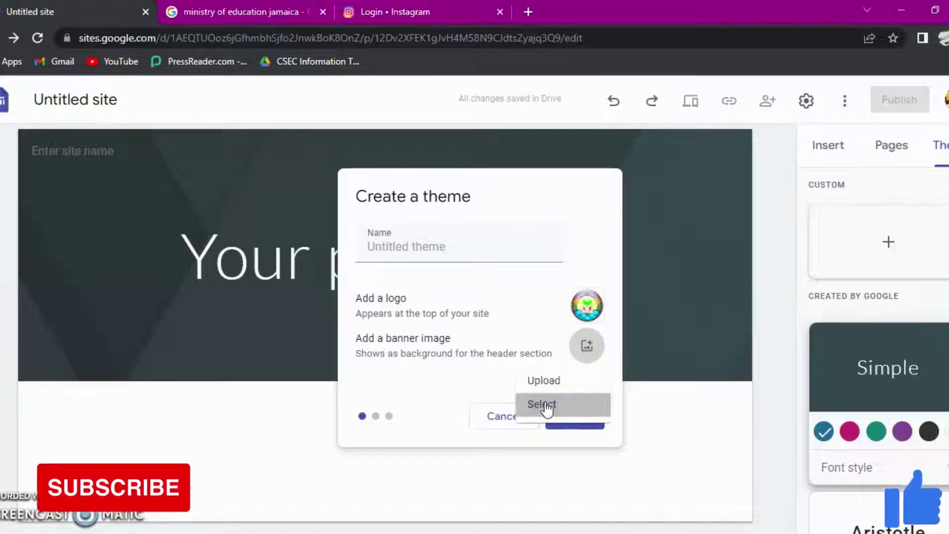
{"action": "left_click", "coordinate": [543, 404]}
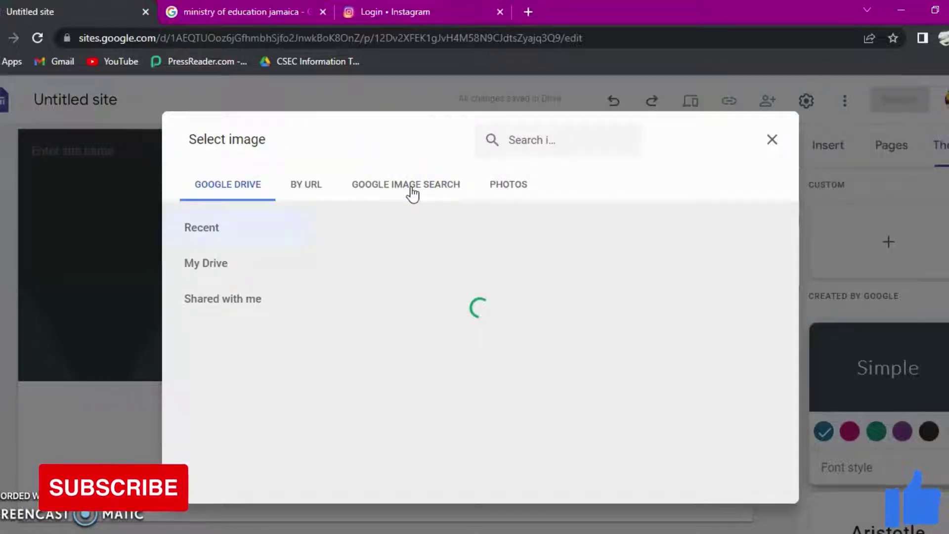
{"action": "left_click", "coordinate": [412, 192]}
{"action": "left_click", "coordinate": [403, 141]}
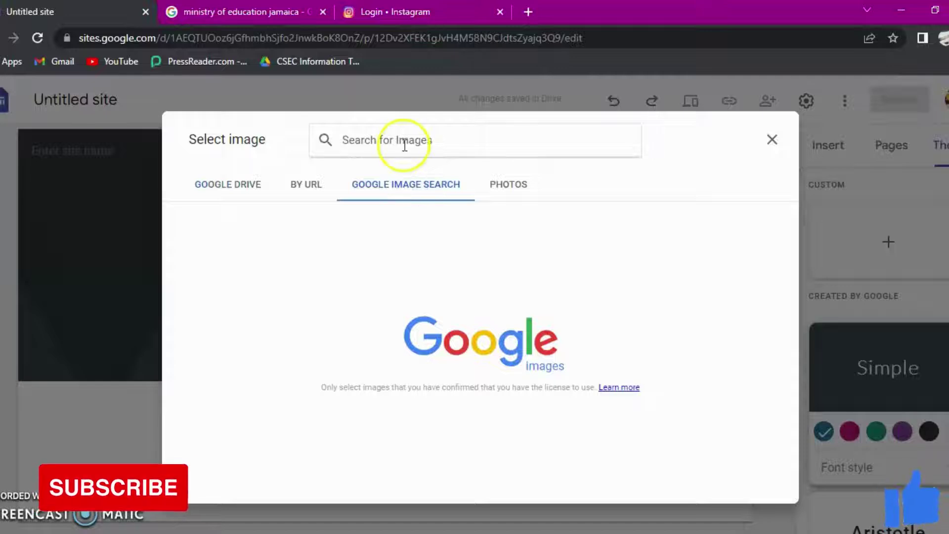
{"action": "type", "text": "s"}
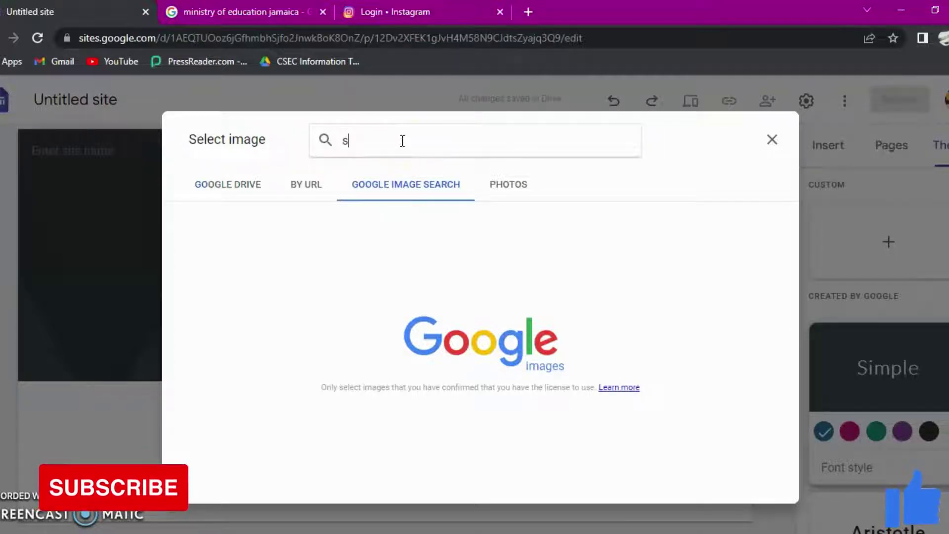
{"action": "type", "text": "chool"}
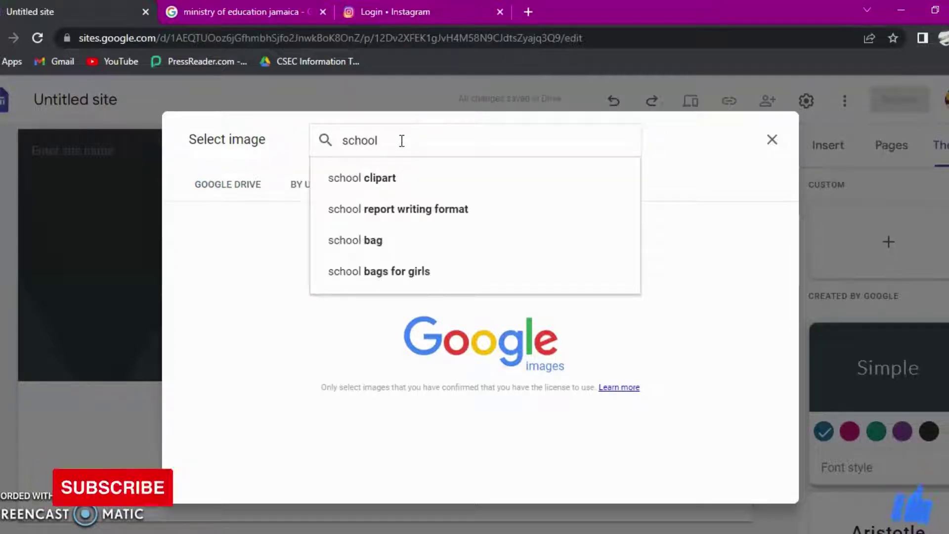
{"action": "type", "text": " backgr"}
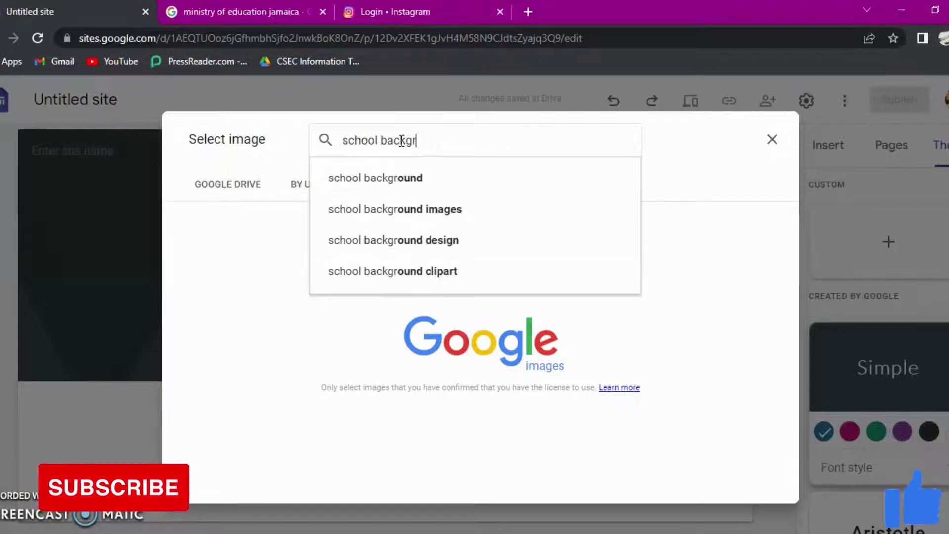
{"action": "left_click", "coordinate": [376, 183]}
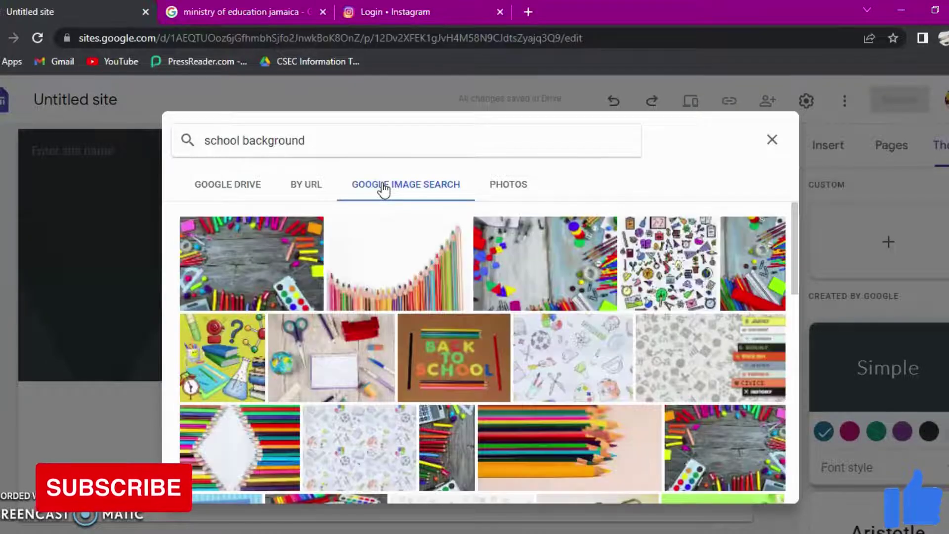
Step: Insert the dark pencil-cup image as the theme's banner
{"action": "left_click", "coordinate": [403, 368]}
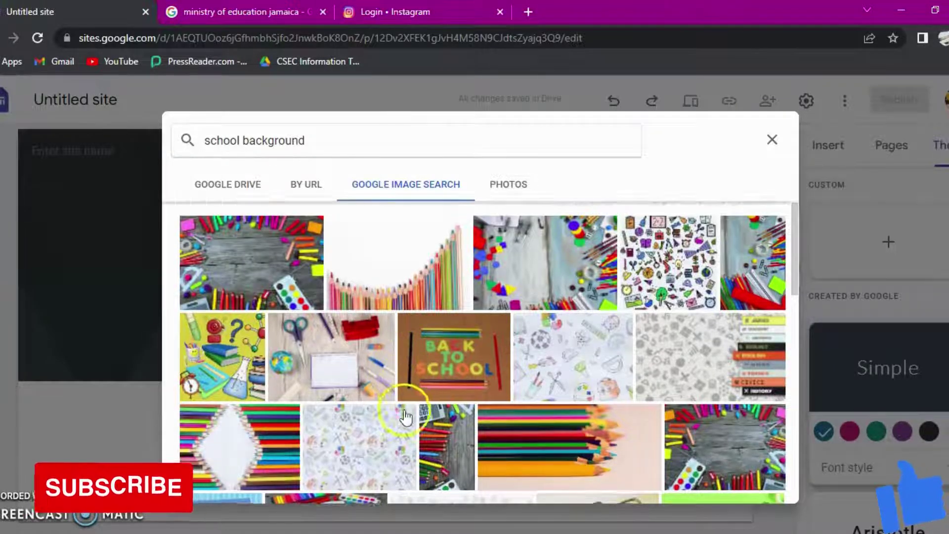
{"action": "scroll", "coordinate": [409, 415], "scroll_direction": "down", "scroll_amount": 4}
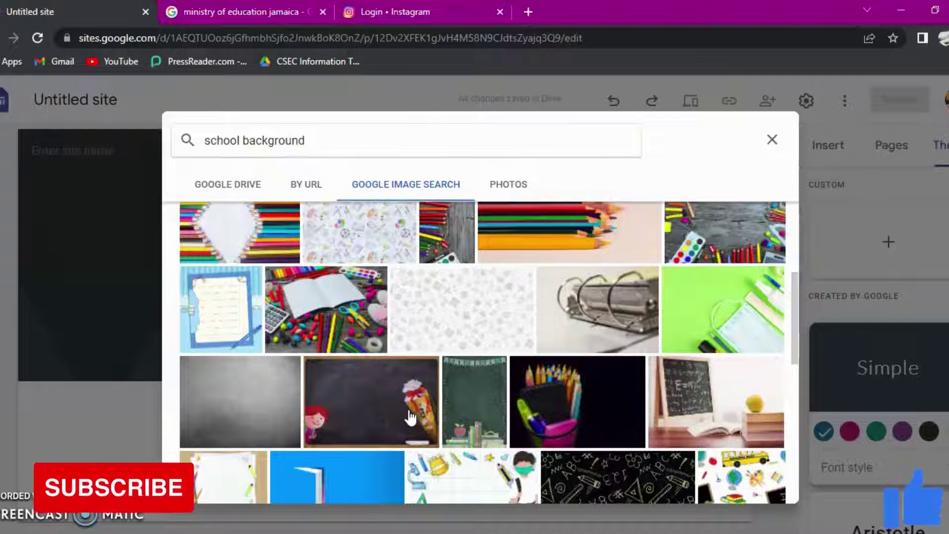
{"action": "scroll", "coordinate": [409, 417], "scroll_direction": "down", "scroll_amount": 6}
{"action": "left_click", "coordinate": [229, 336]}
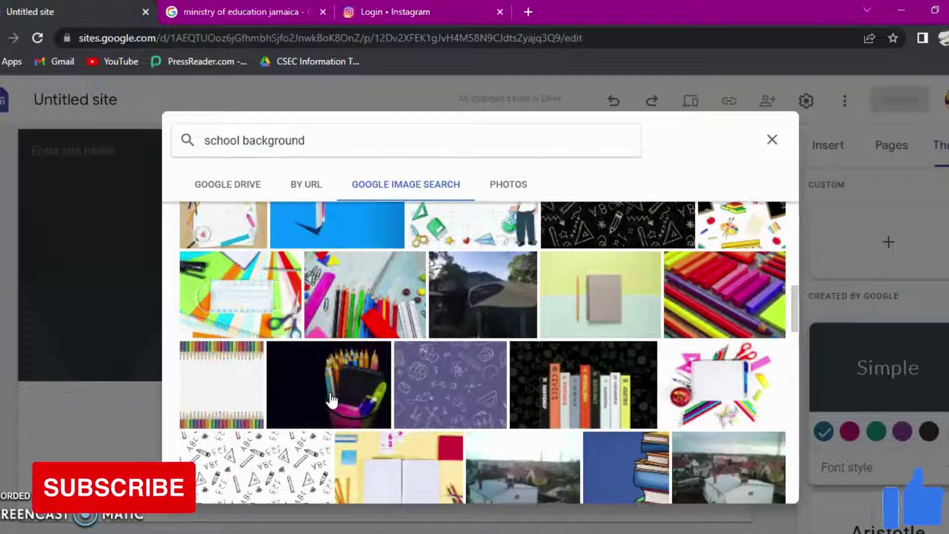
{"action": "scroll", "coordinate": [332, 400], "scroll_direction": "down", "scroll_amount": 3}
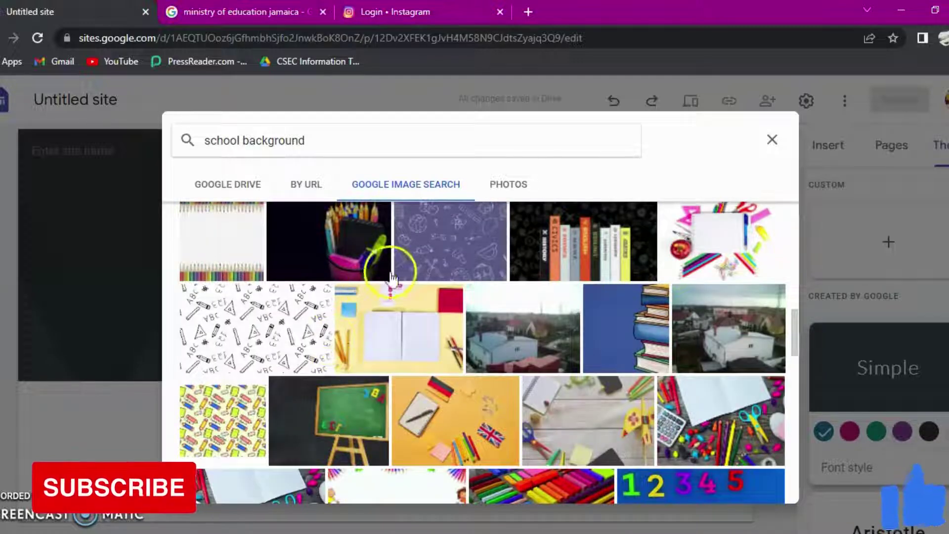
{"action": "scroll", "coordinate": [340, 245], "scroll_direction": "up", "scroll_amount": 1}
{"action": "left_click", "coordinate": [339, 245]}
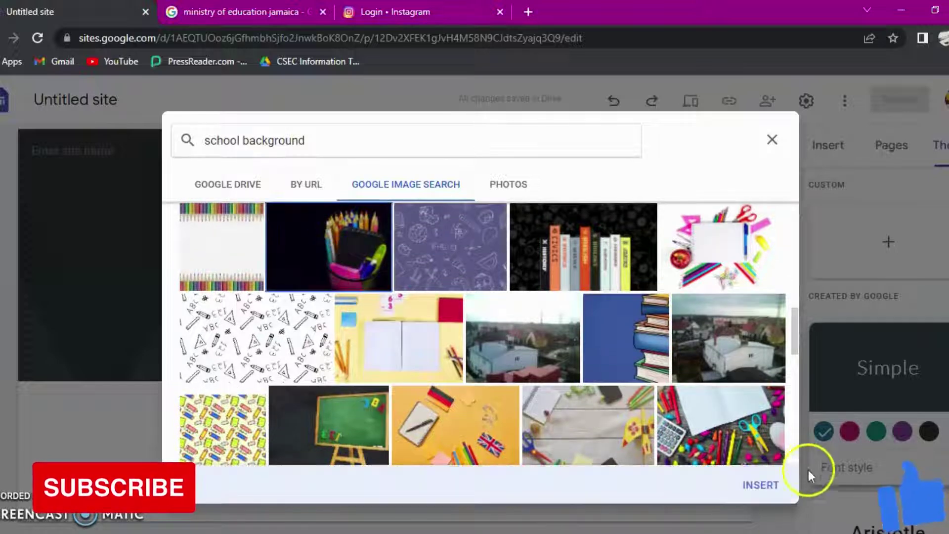
{"action": "left_click", "coordinate": [761, 485]}
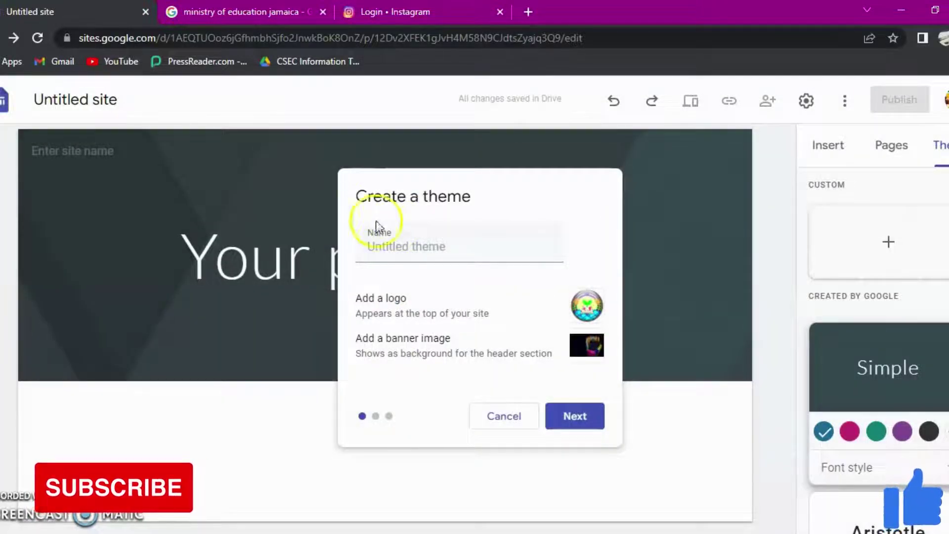
Step: Name the theme 'My Theme' and continue to the colours step
{"action": "left_click", "coordinate": [410, 252]}
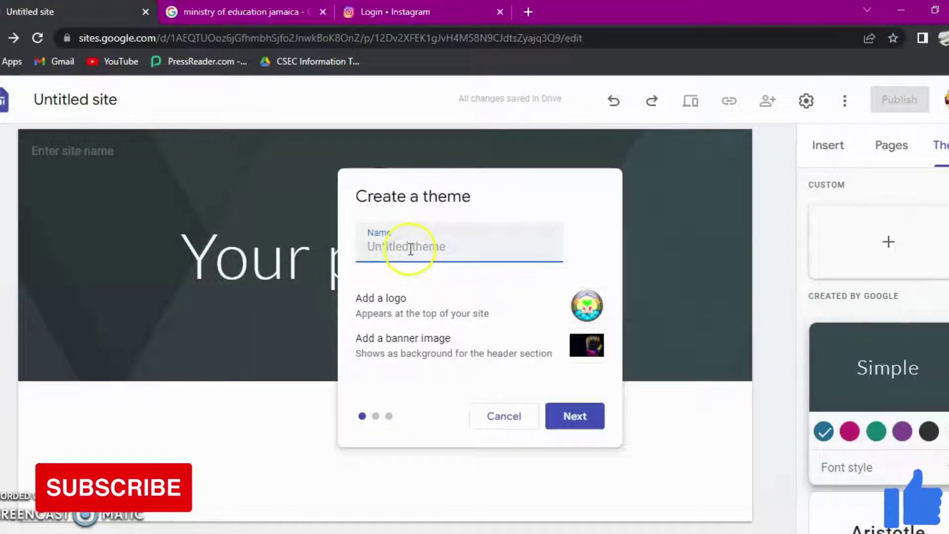
{"action": "type", "text": "My"}
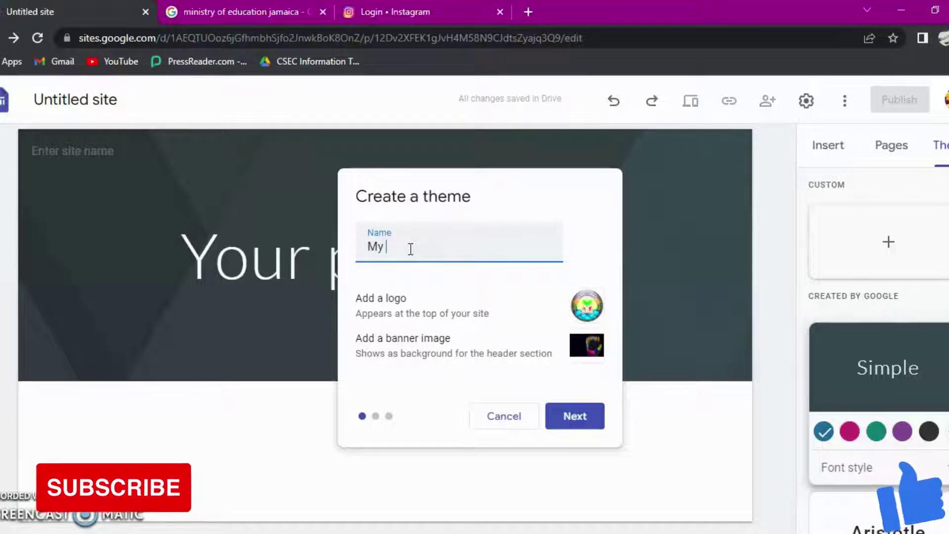
{"action": "type", "text": " Theme"}
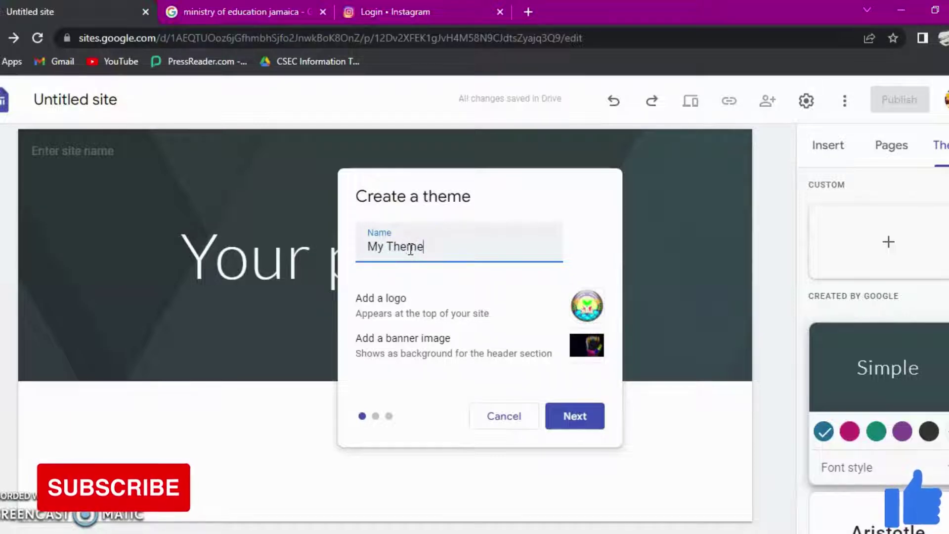
{"action": "left_click", "coordinate": [579, 418]}
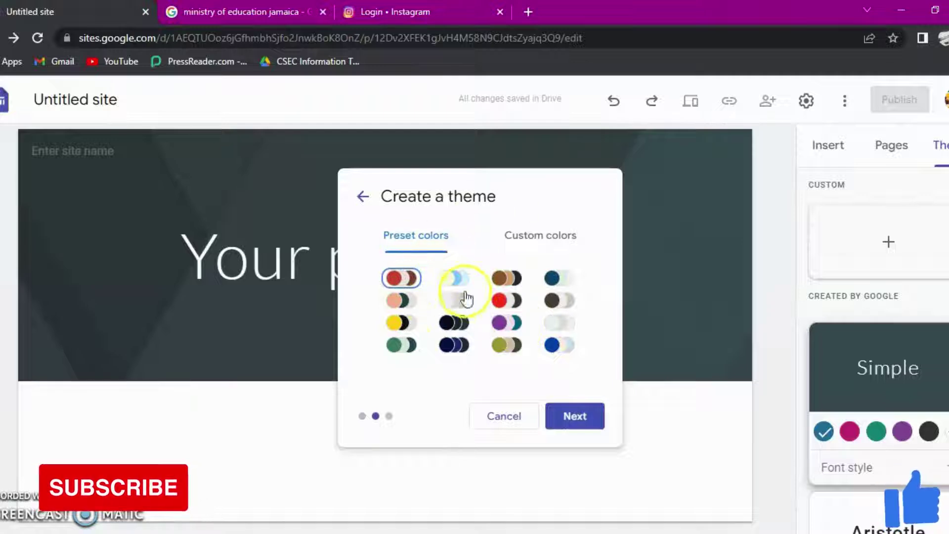
Step: Switch to custom colours and pick bright red, light red and cyan swatches
{"action": "left_click", "coordinate": [543, 236]}
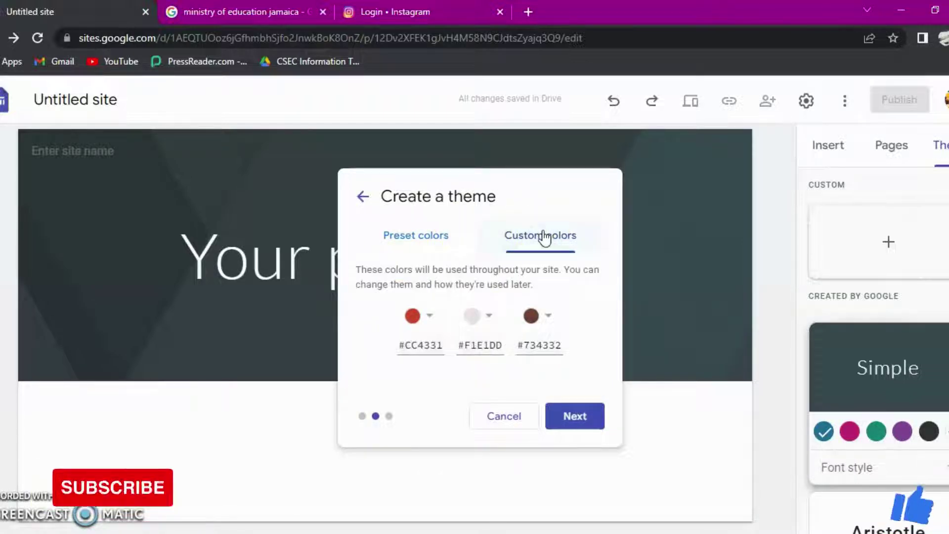
{"action": "left_click", "coordinate": [432, 319]}
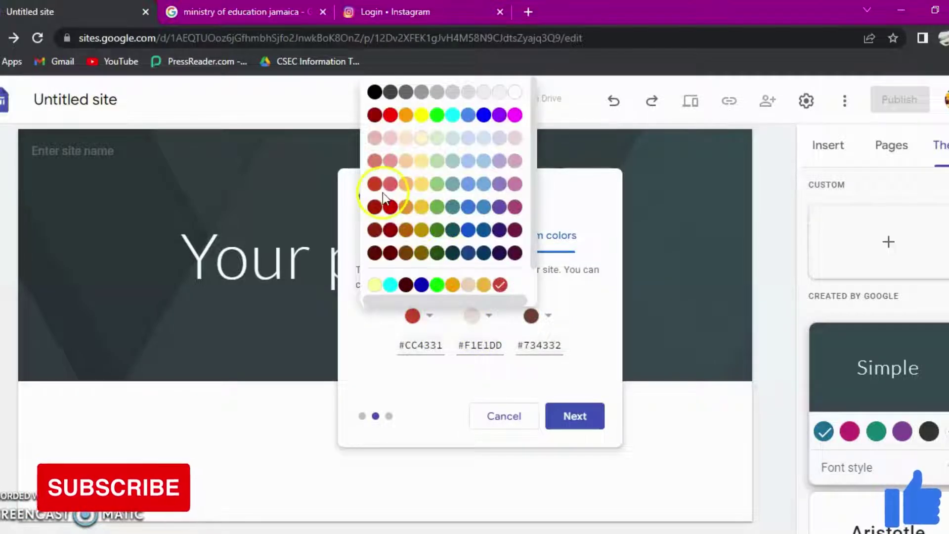
{"action": "left_click", "coordinate": [391, 115]}
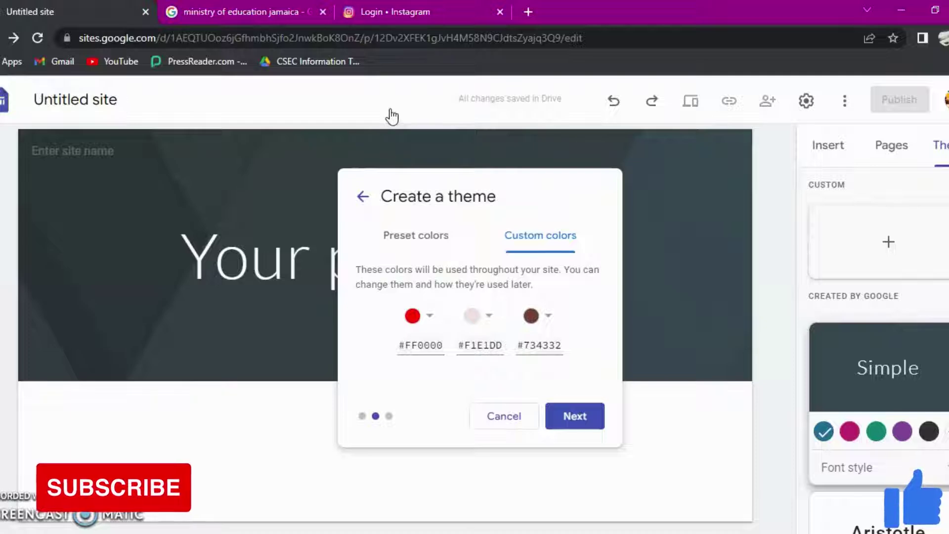
{"action": "left_click", "coordinate": [487, 316]}
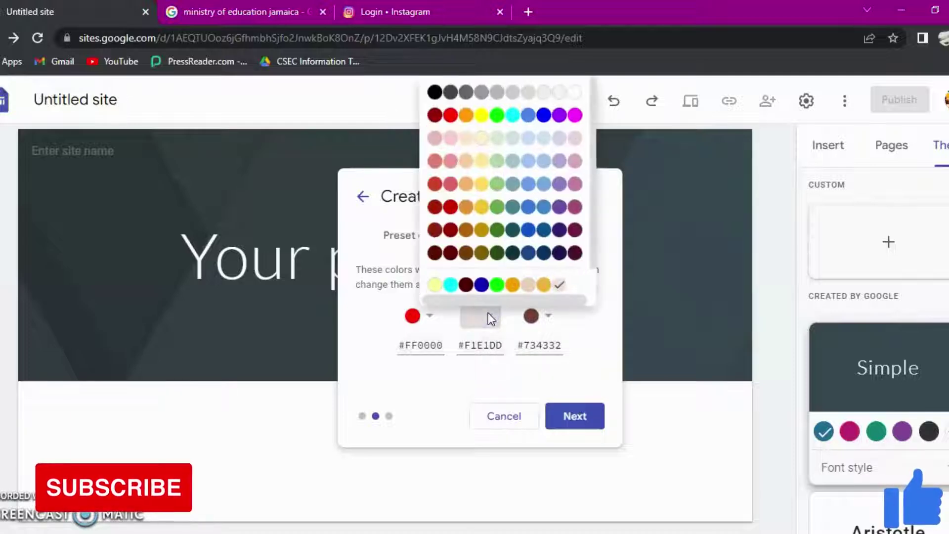
{"action": "left_click", "coordinate": [450, 161]}
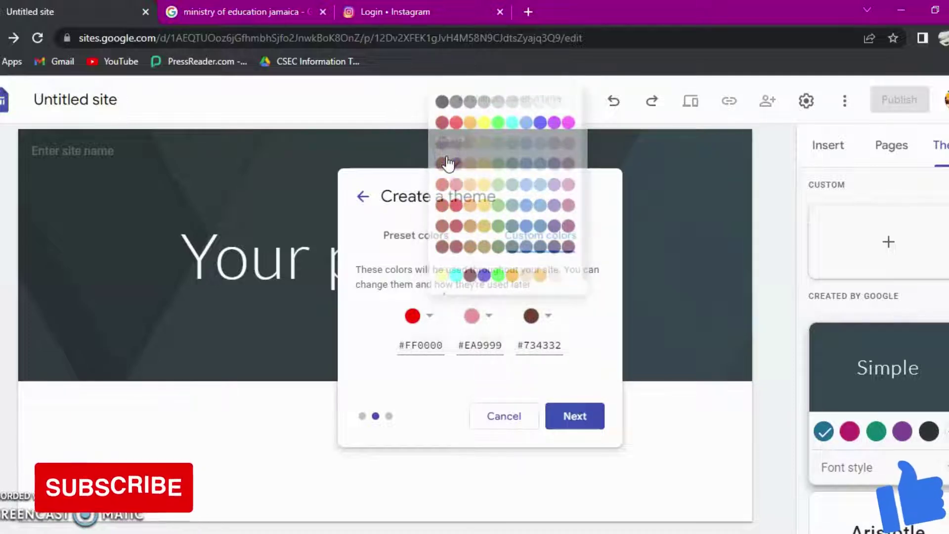
{"action": "left_click", "coordinate": [548, 319]}
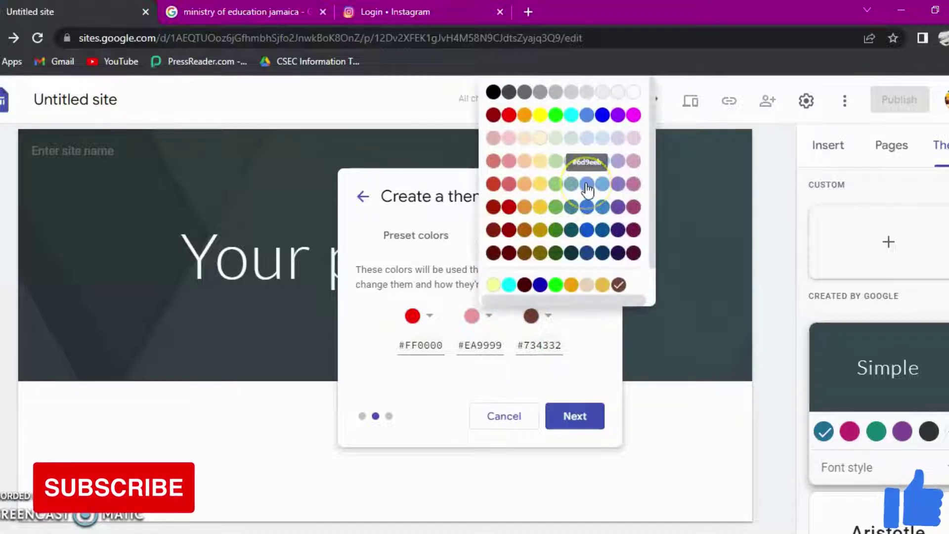
{"action": "left_click", "coordinate": [571, 116]}
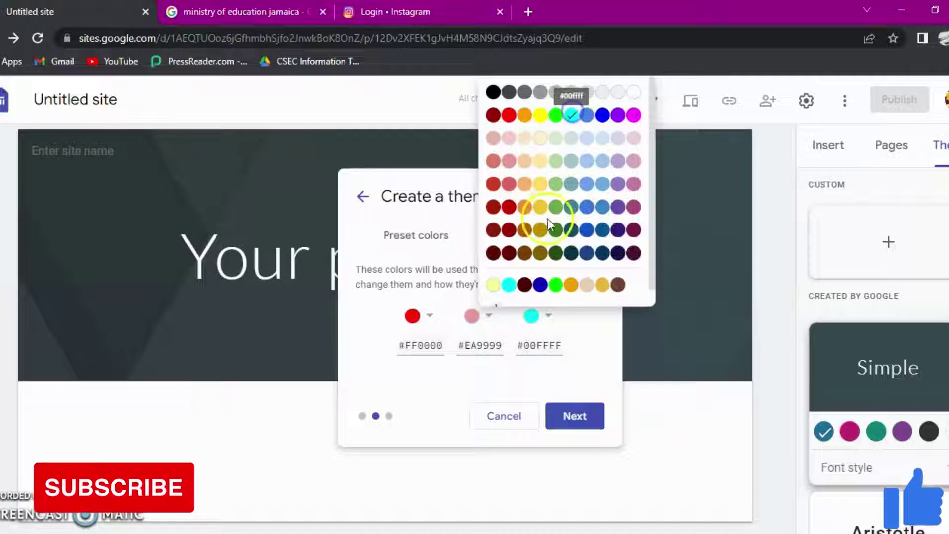
Step: Change the first two colours to blue #3C78D8 and #0000FF, keeping cyan, then continue
{"action": "left_click", "coordinate": [490, 317]}
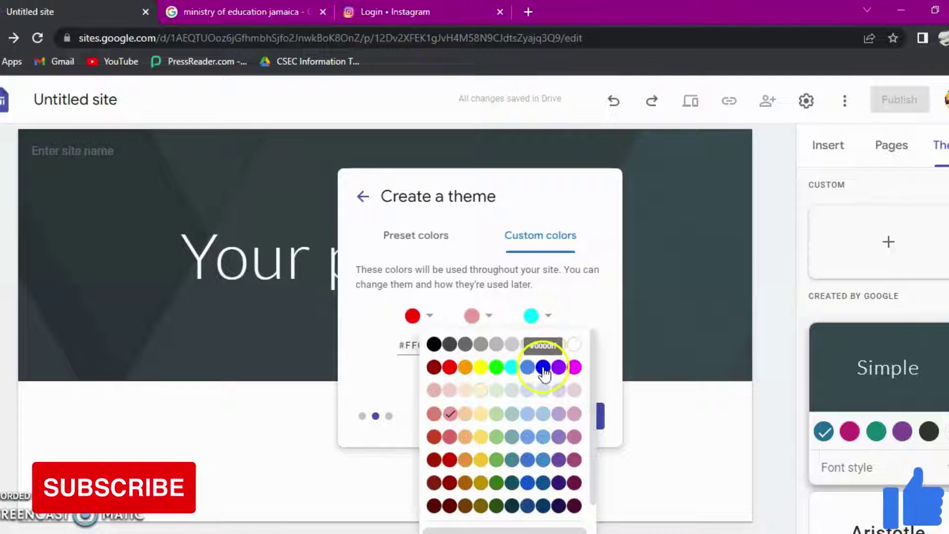
{"action": "left_click", "coordinate": [543, 368]}
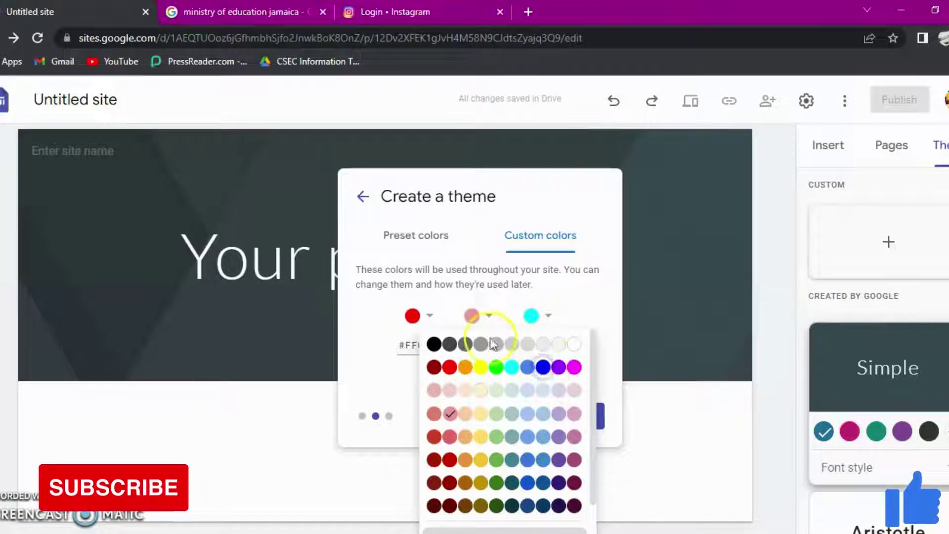
{"action": "left_click", "coordinate": [430, 316]}
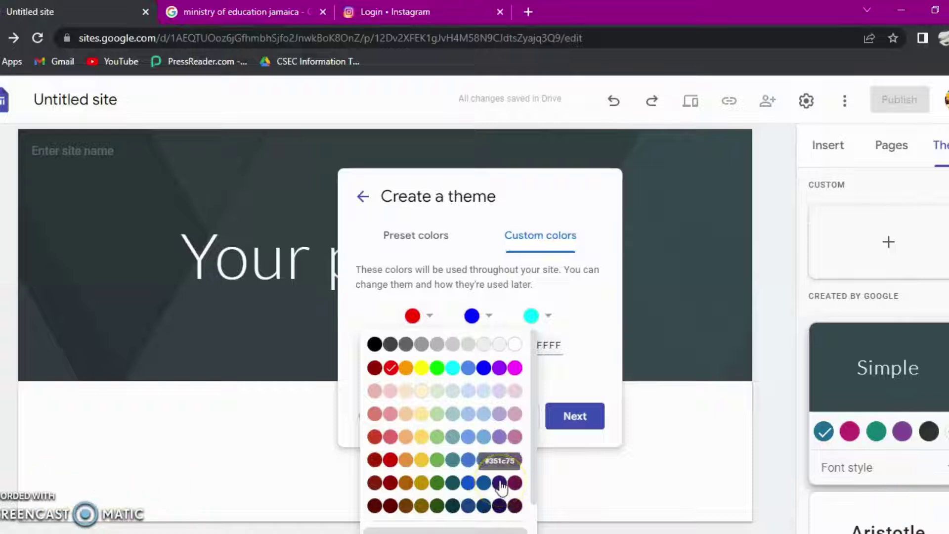
{"action": "left_click", "coordinate": [467, 482]}
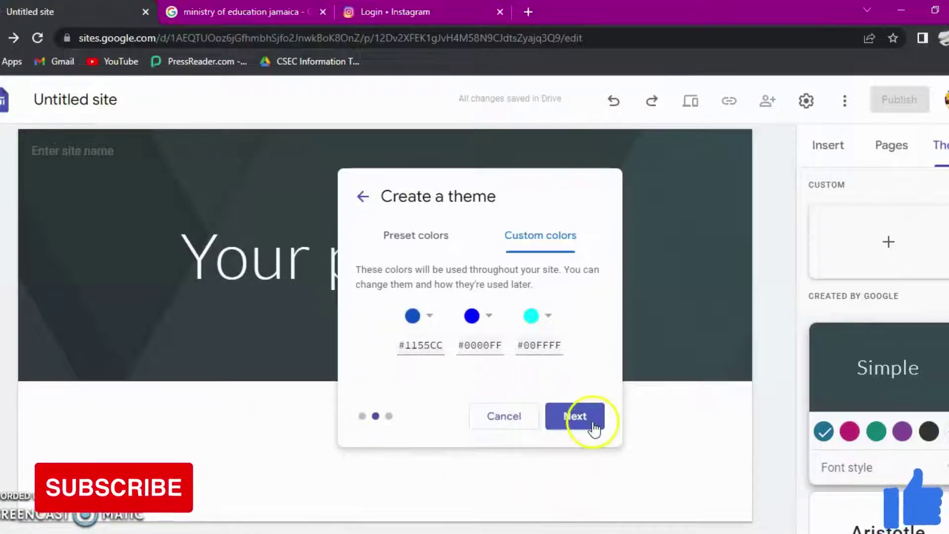
{"action": "left_click", "coordinate": [489, 320]}
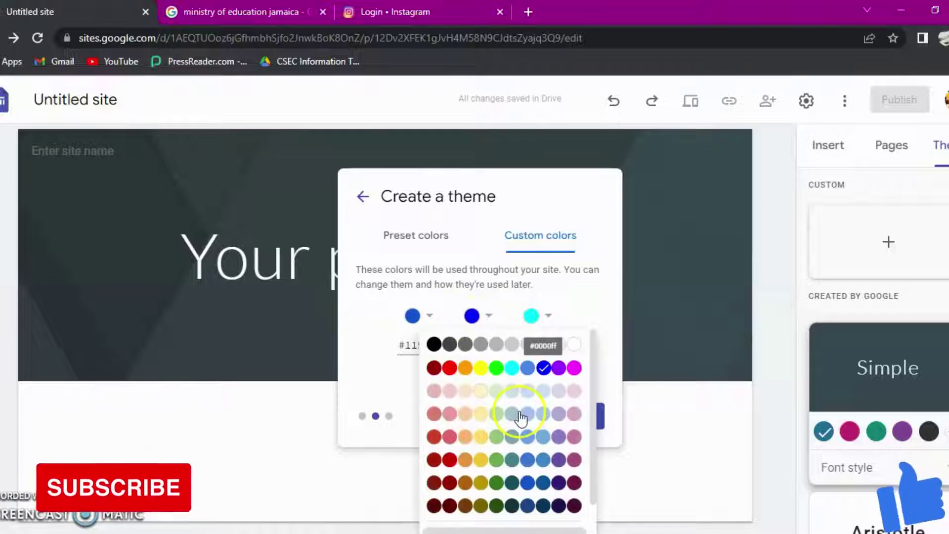
{"action": "left_click", "coordinate": [430, 317]}
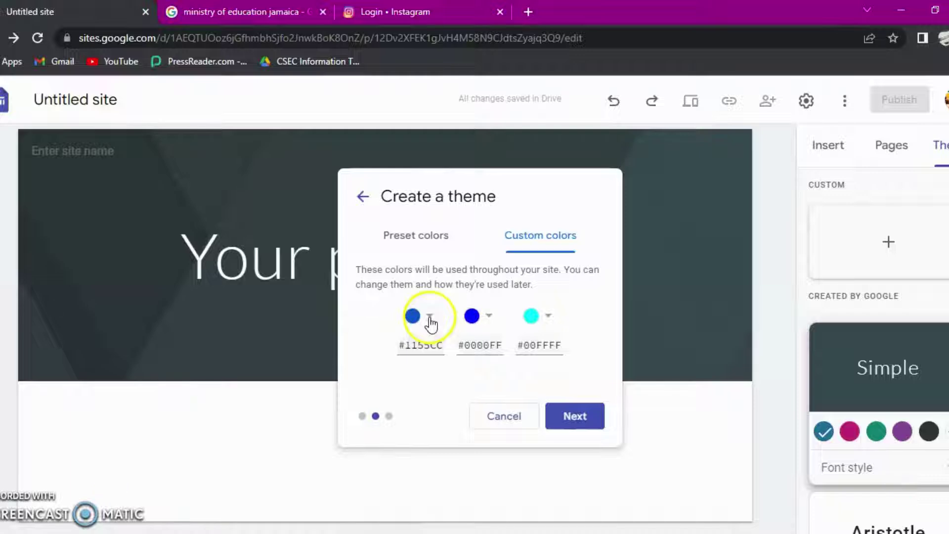
{"action": "left_click", "coordinate": [430, 316]}
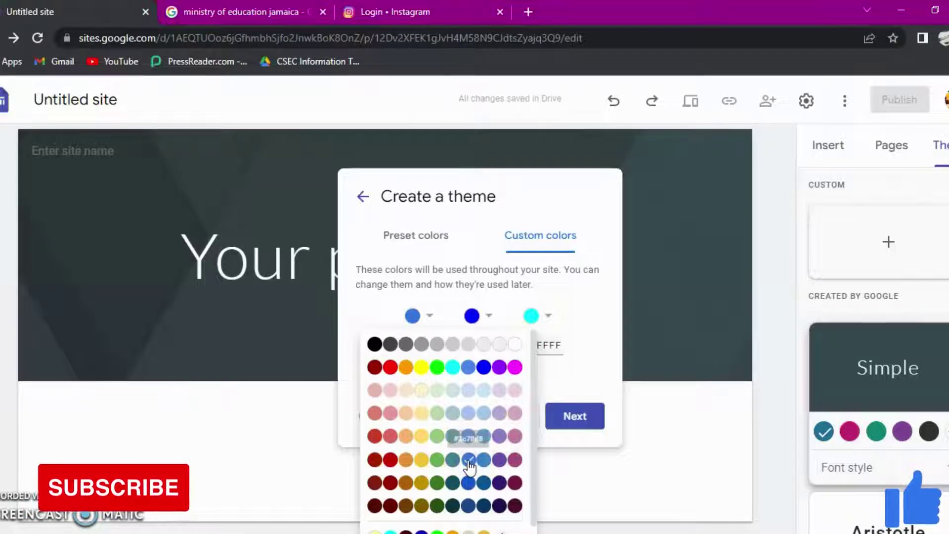
{"action": "left_click", "coordinate": [468, 460]}
{"action": "left_click", "coordinate": [577, 415]}
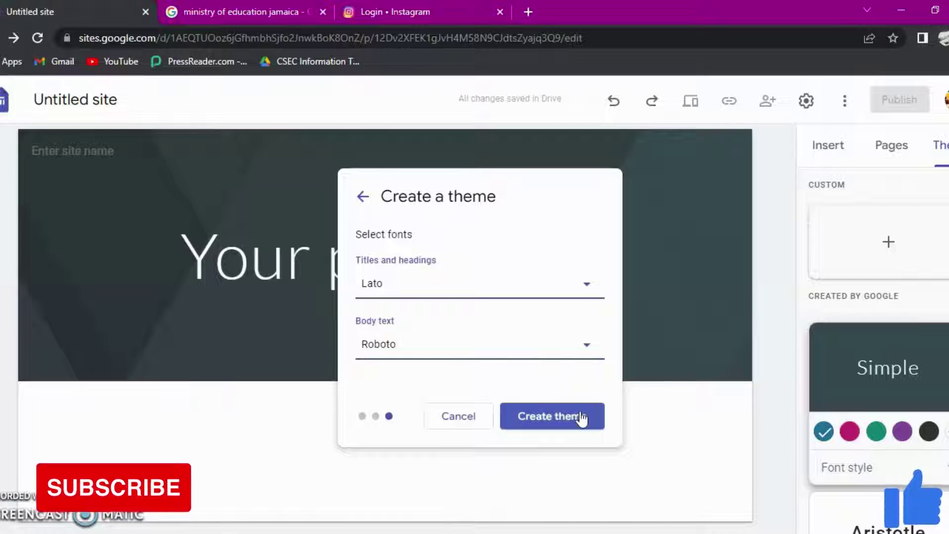
Step: Set the titles and headings font to Montserrat Extra Bold
{"action": "left_click", "coordinate": [586, 286]}
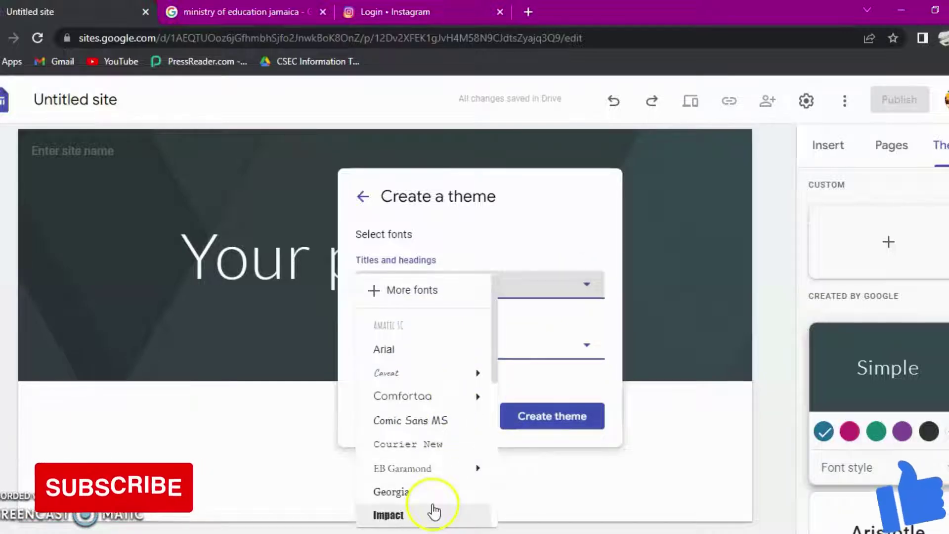
{"action": "scroll", "coordinate": [434, 511], "scroll_direction": "down", "scroll_amount": 5}
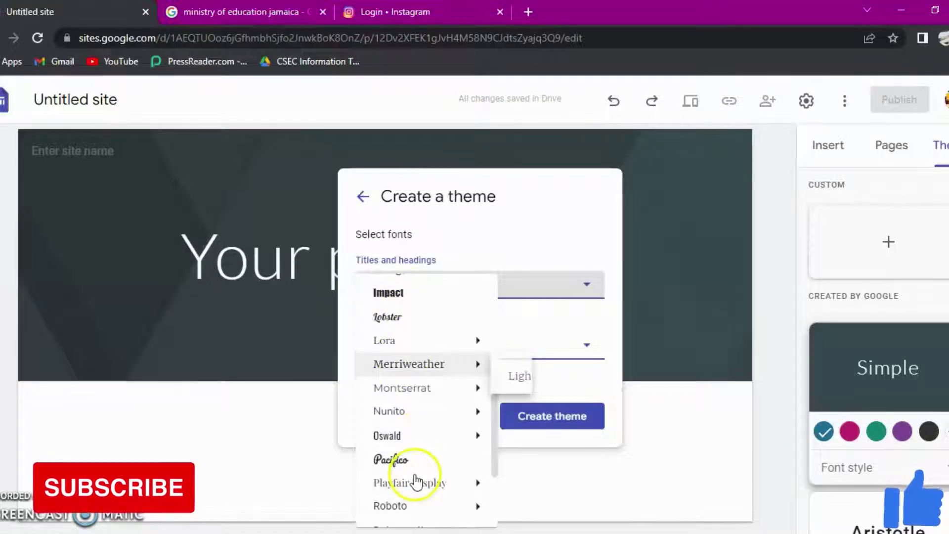
{"action": "scroll", "coordinate": [416, 482], "scroll_direction": "down", "scroll_amount": 3}
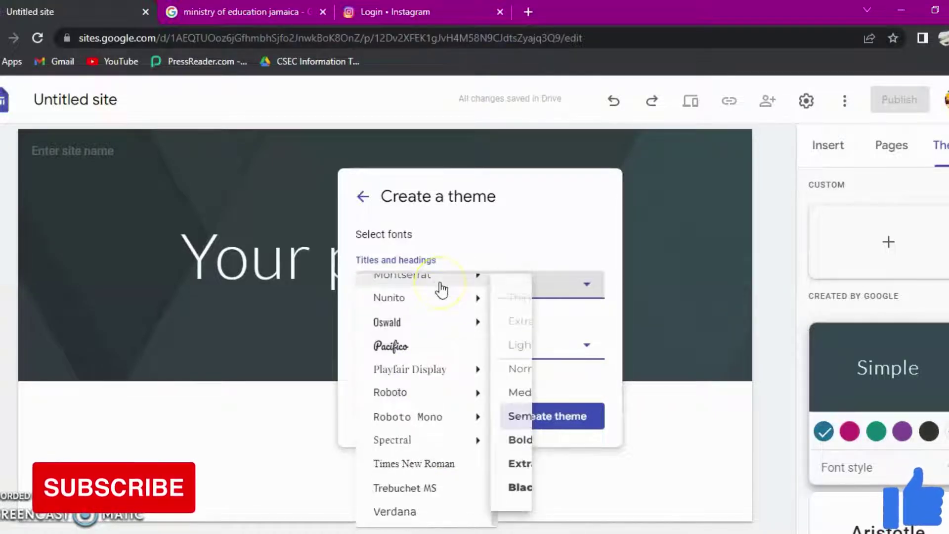
{"action": "scroll", "coordinate": [433, 351], "scroll_direction": "up", "scroll_amount": 3}
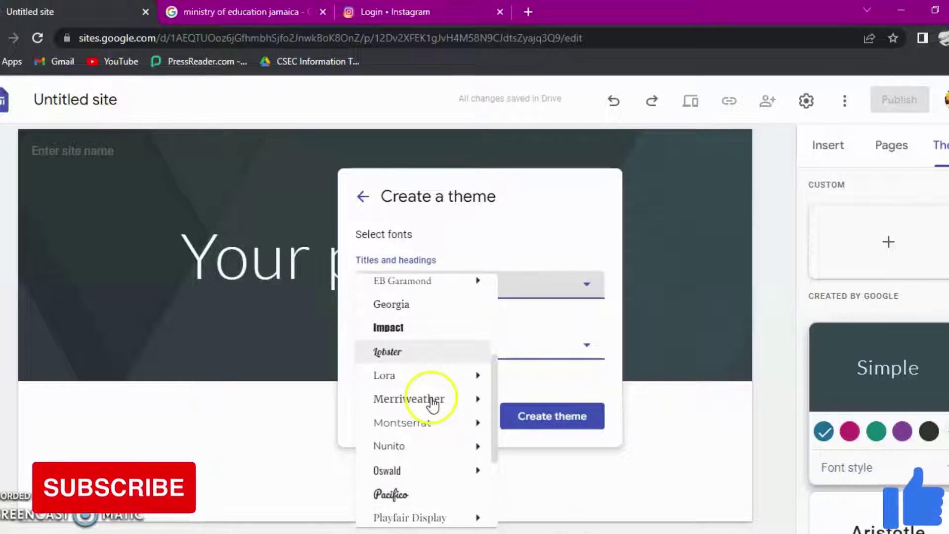
{"action": "mouse_move", "coordinate": [474, 422]}
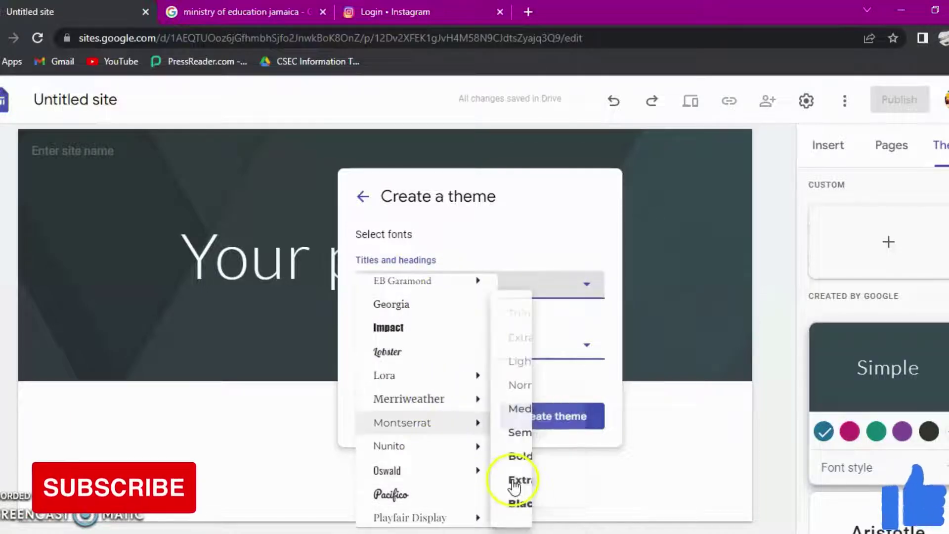
{"action": "left_click", "coordinate": [544, 483]}
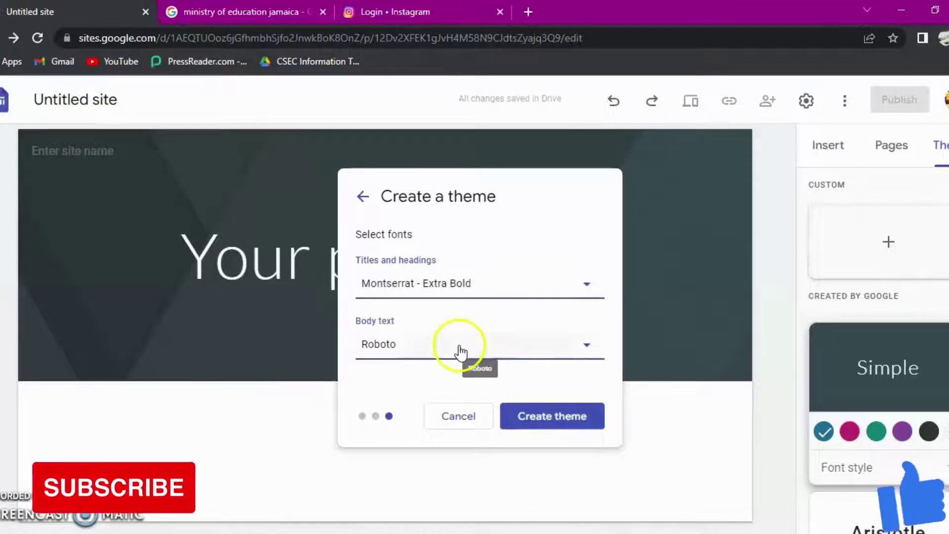
Step: Set body text to Comfortaa Medium and create the theme
{"action": "left_click", "coordinate": [594, 349]}
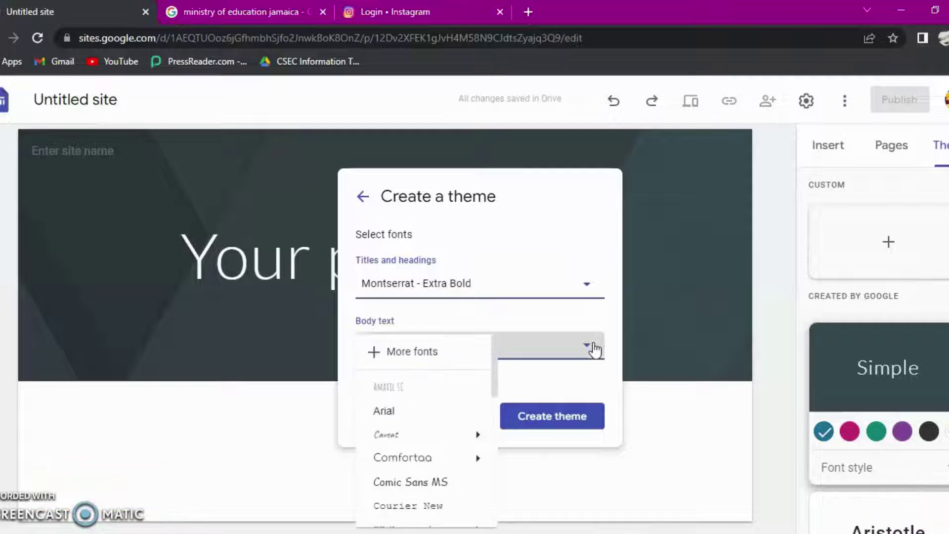
{"action": "mouse_move", "coordinate": [435, 458]}
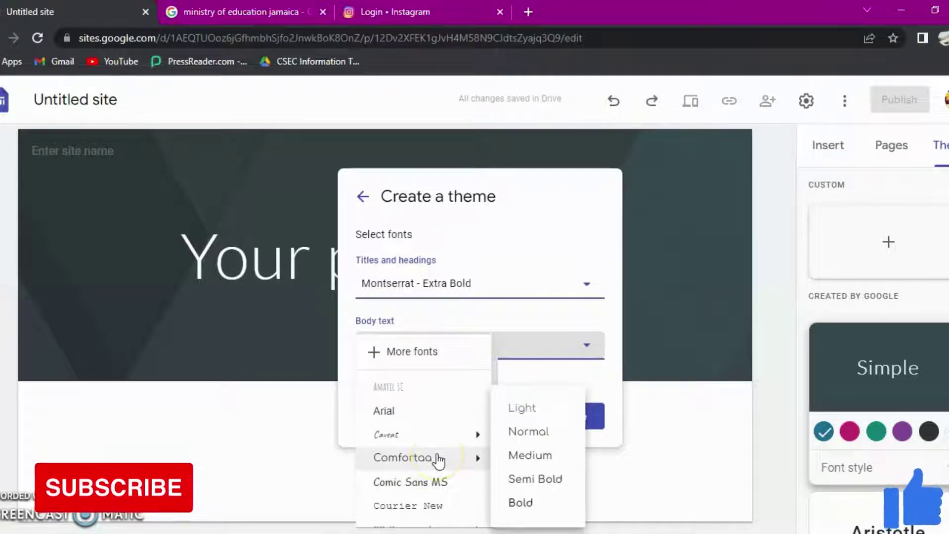
{"action": "left_click", "coordinate": [530, 454]}
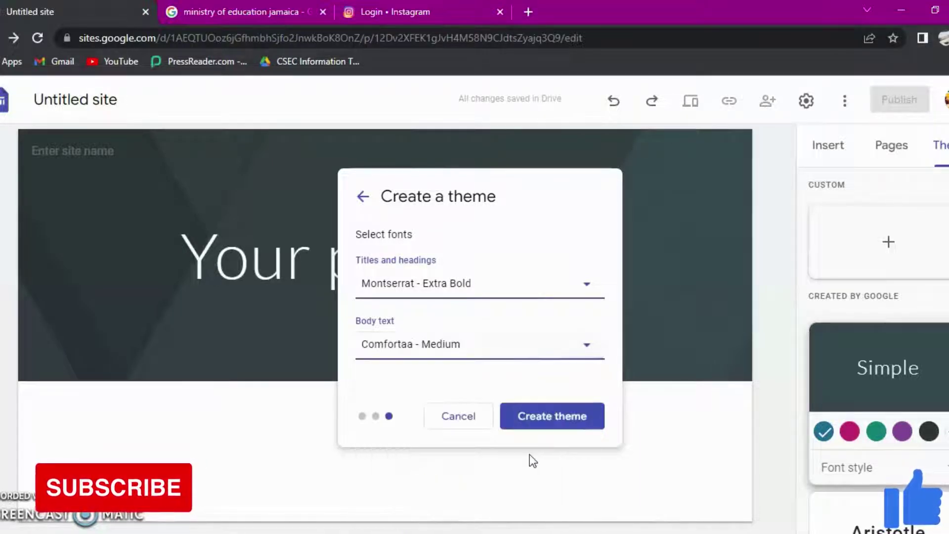
{"action": "left_click", "coordinate": [541, 409]}
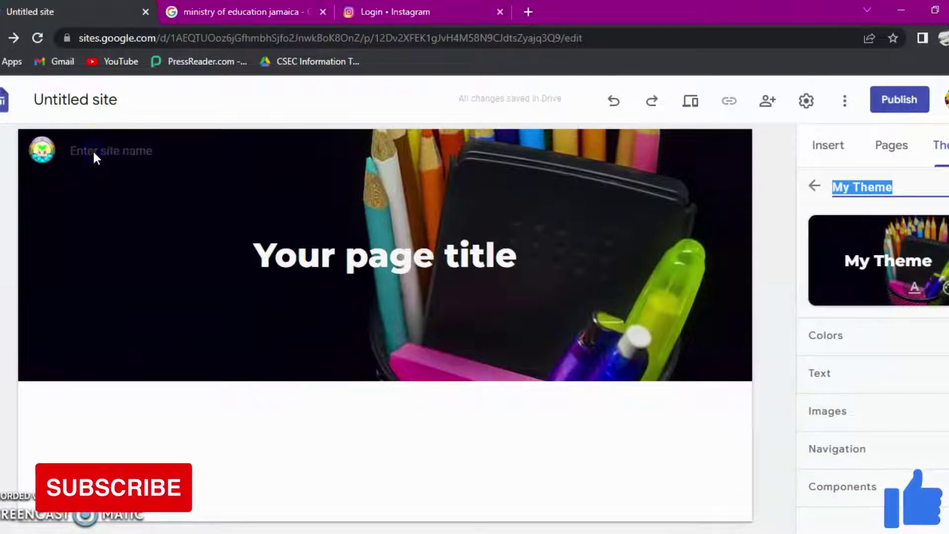
Step: Once My Theme is applied with crest logo and pencil banner, select the site name field
{"action": "left_click", "coordinate": [56, 155]}
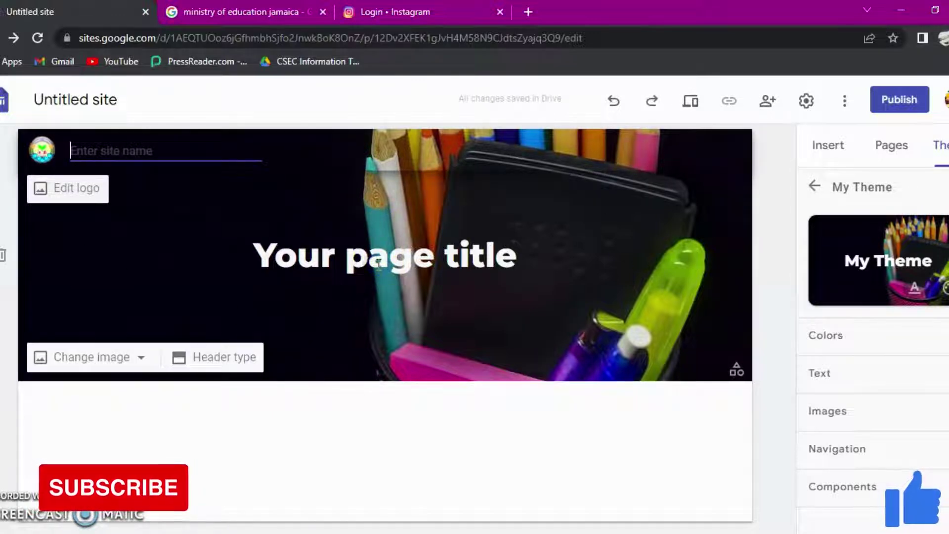
Step: Replace the 'Your page title' header text with HOME
{"action": "left_click", "coordinate": [421, 257]}
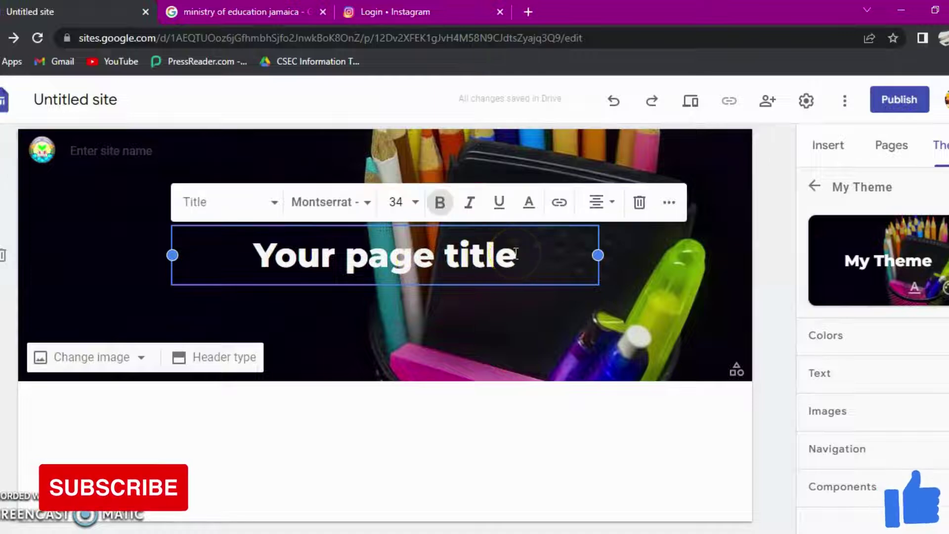
{"action": "left_click_drag", "start_coordinate": [515, 253], "coordinate": [244, 265]}
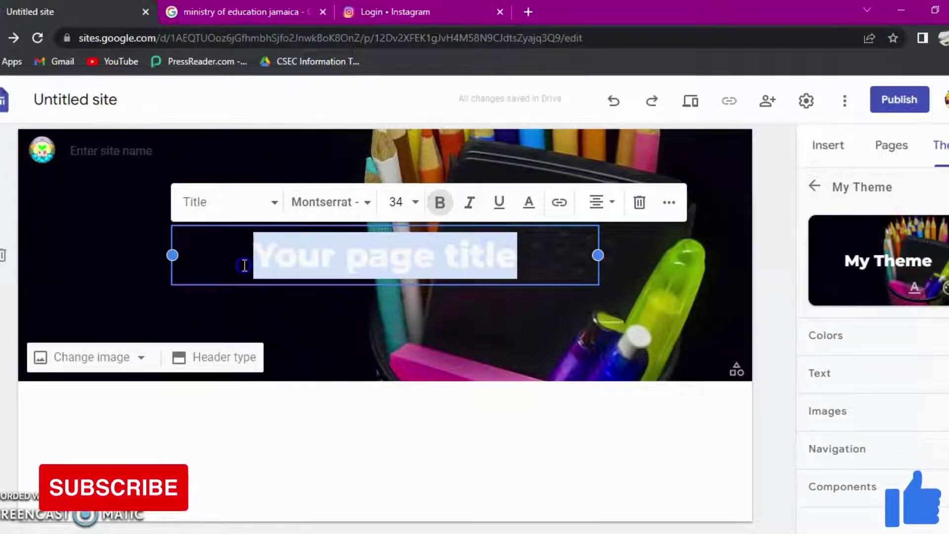
{"action": "type", "text": "HO"}
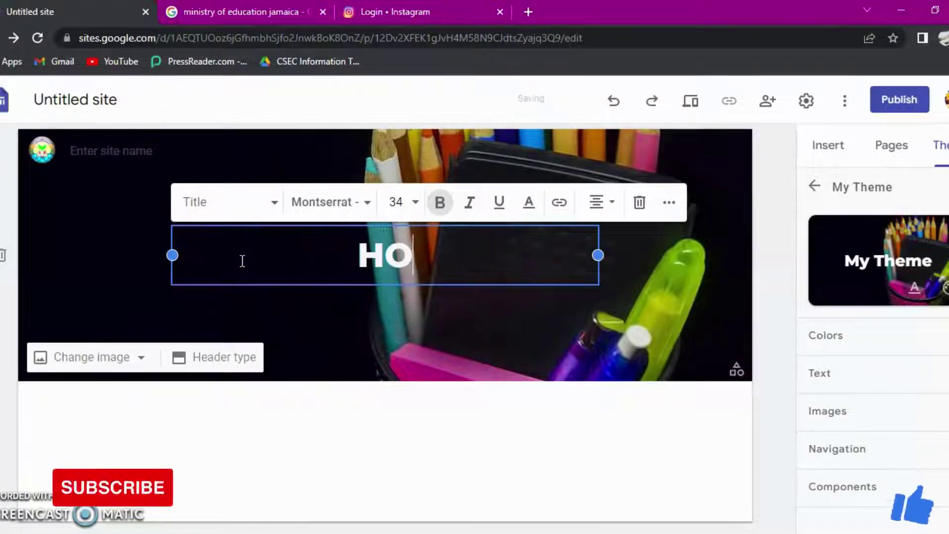
{"action": "type", "text": "ME"}
{"action": "left_click", "coordinate": [383, 354]}
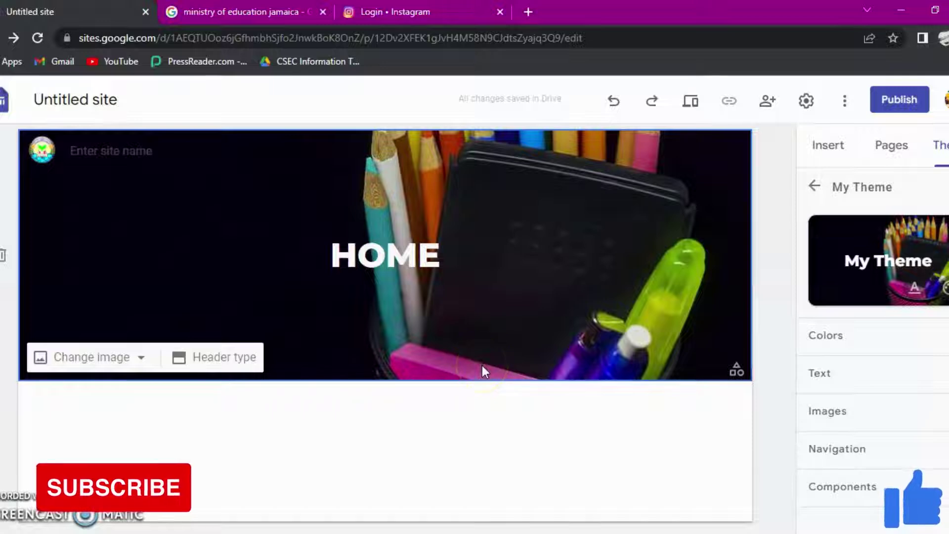
{"action": "left_click", "coordinate": [835, 156]}
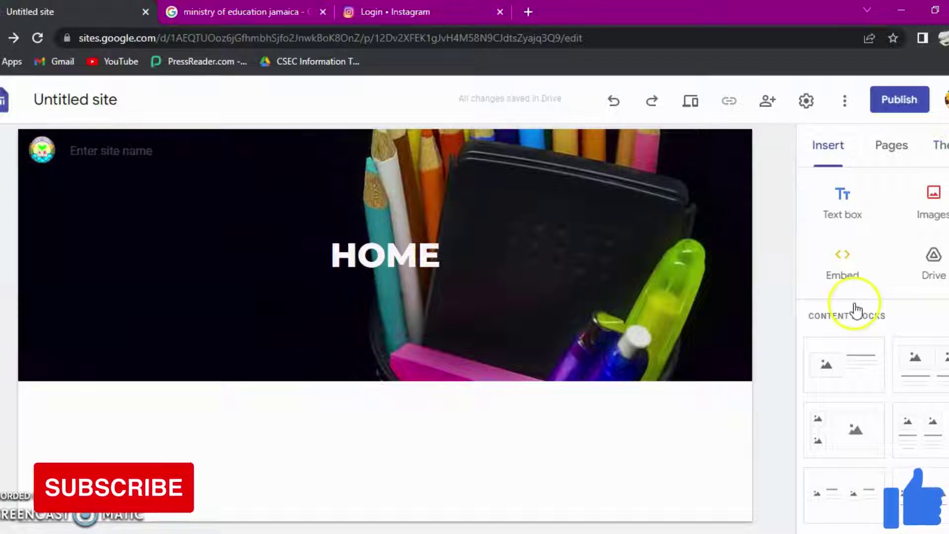
Step: Scroll the Insert panel down to the embed list with YouTube, Calendar, Map, Docs and Sheets
{"action": "scroll", "coordinate": [856, 345], "scroll_direction": "down", "scroll_amount": 10}
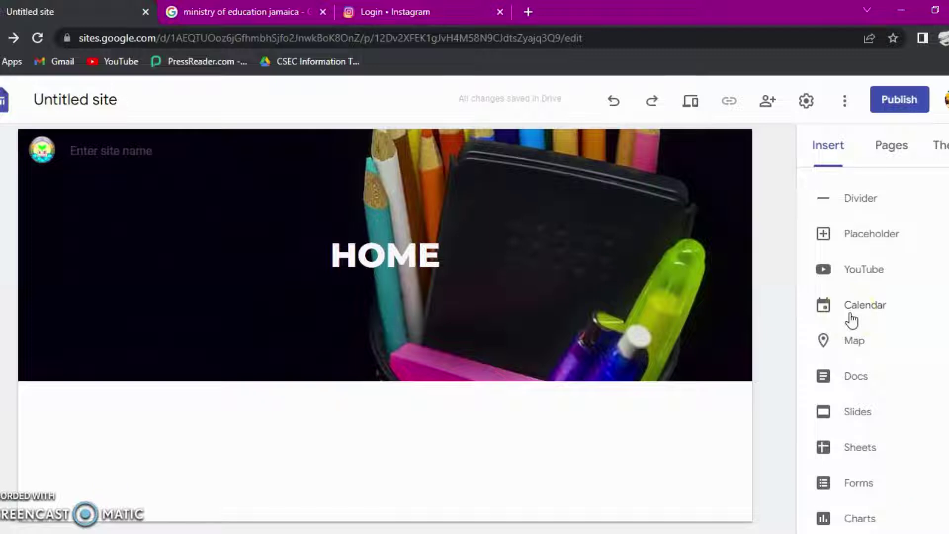
{"action": "mouse_move", "coordinate": [336, 329]}
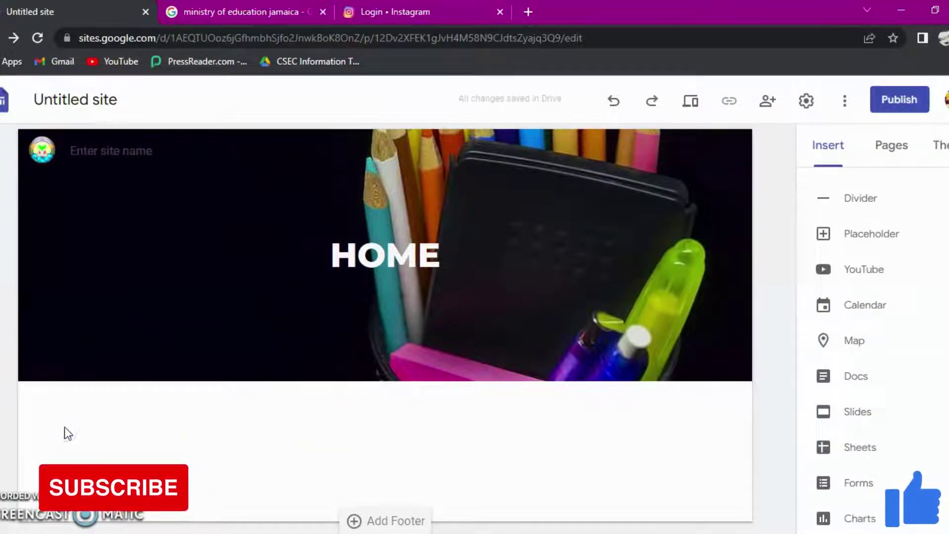
Step: Embed the first YouTube result for 'happy', Pharrell Williams' Happy video, under the HOME banner
{"action": "left_click", "coordinate": [857, 271]}
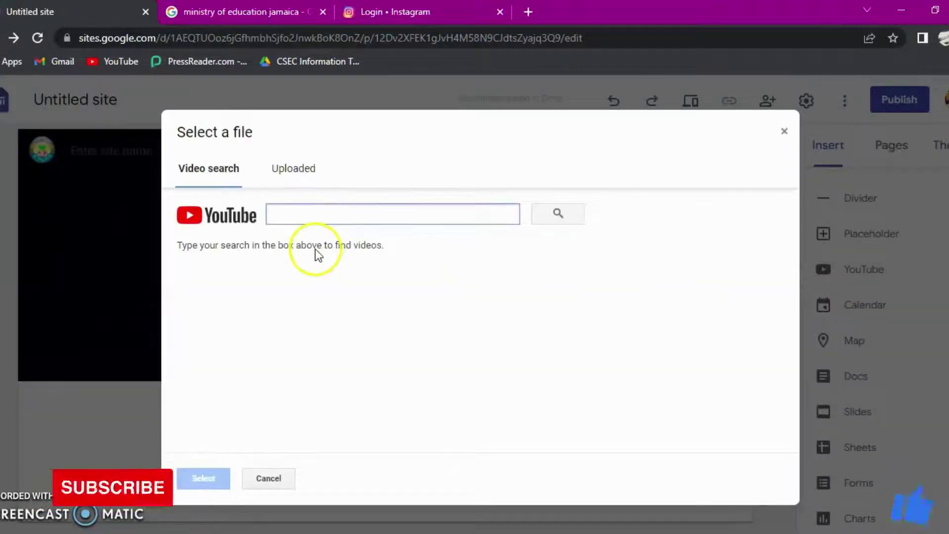
{"action": "left_click", "coordinate": [303, 210]}
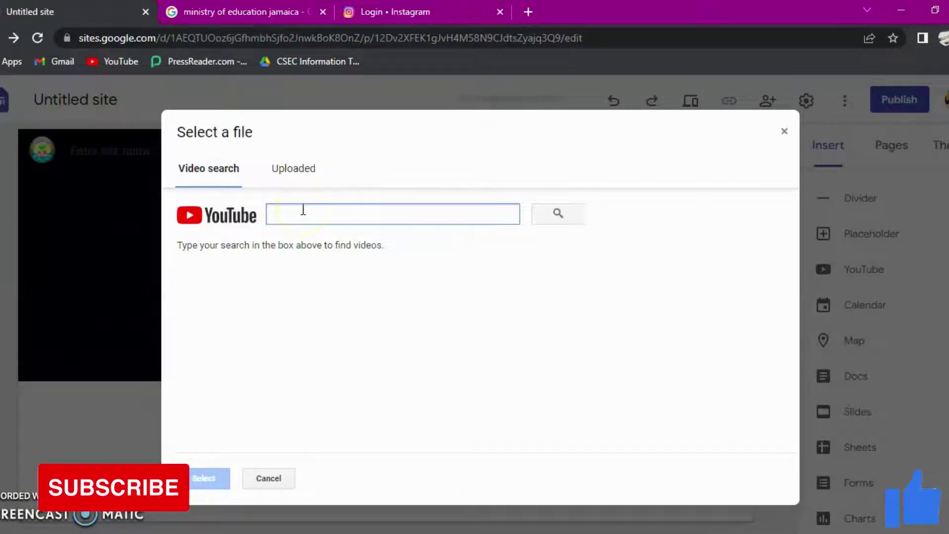
{"action": "type", "text": "happy"}
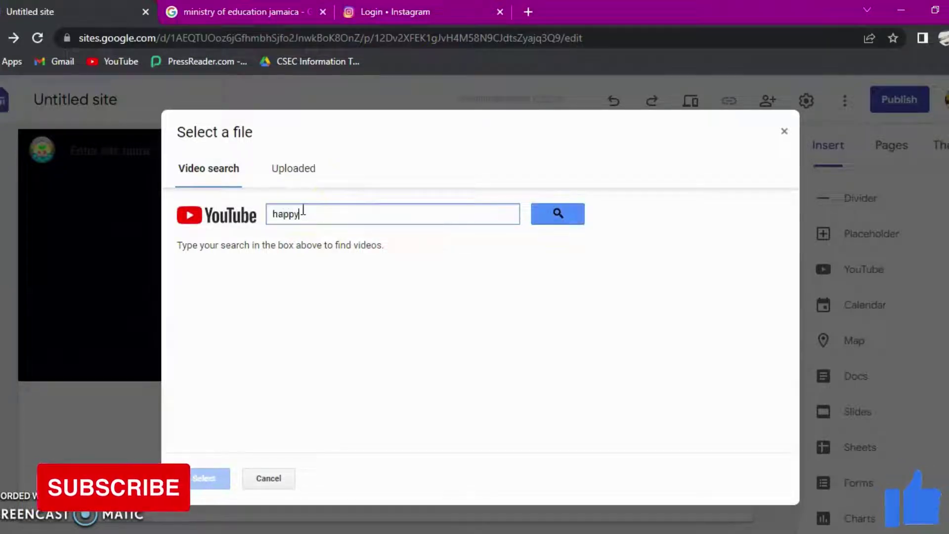
{"action": "left_click", "coordinate": [557, 214]}
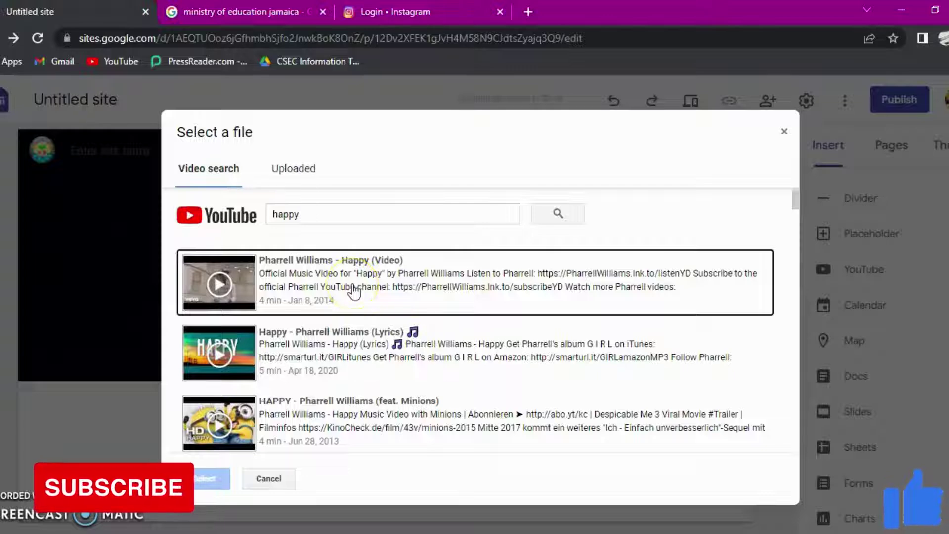
{"action": "left_click", "coordinate": [352, 291]}
{"action": "left_click", "coordinate": [191, 482]}
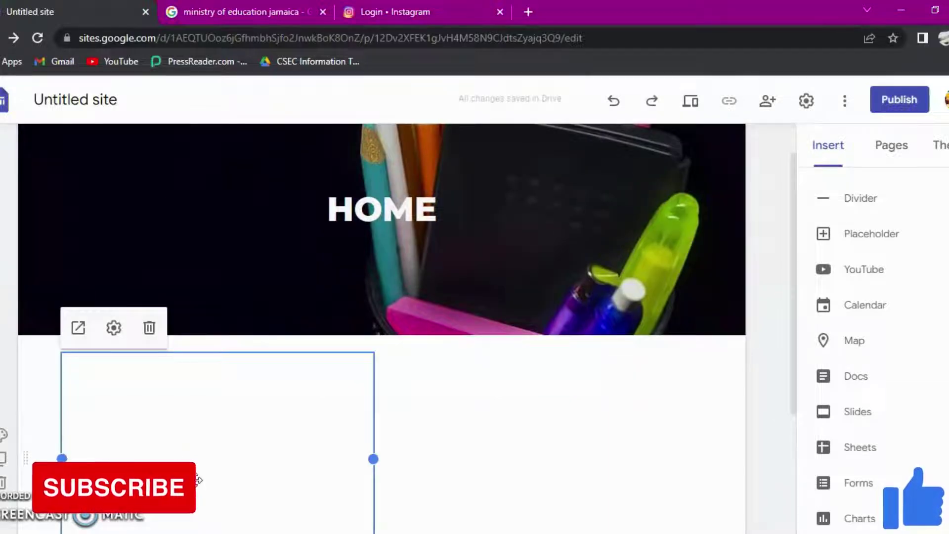
Step: Apply the cyan Style 3 section colour to the section holding the Happy video
{"action": "scroll", "coordinate": [288, 434], "scroll_direction": "down", "scroll_amount": 3}
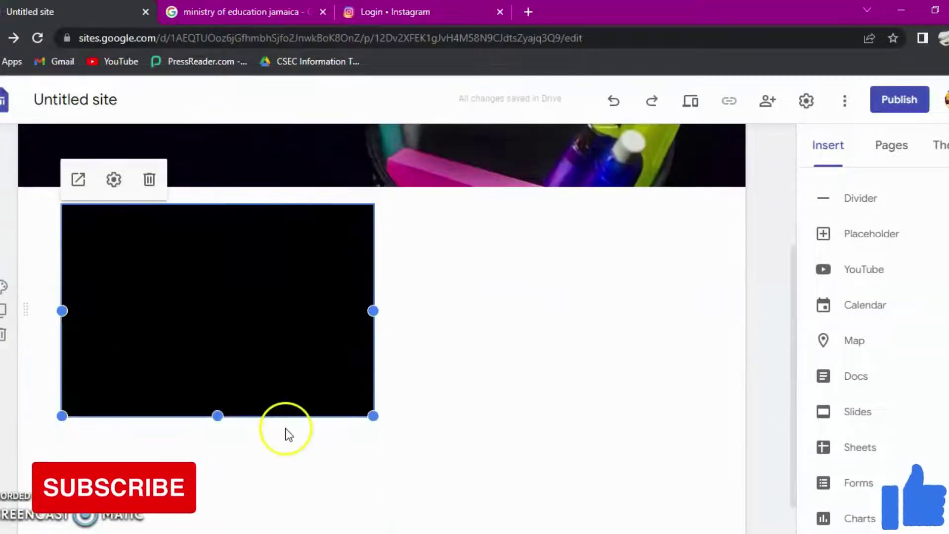
{"action": "left_click", "coordinate": [3, 288]}
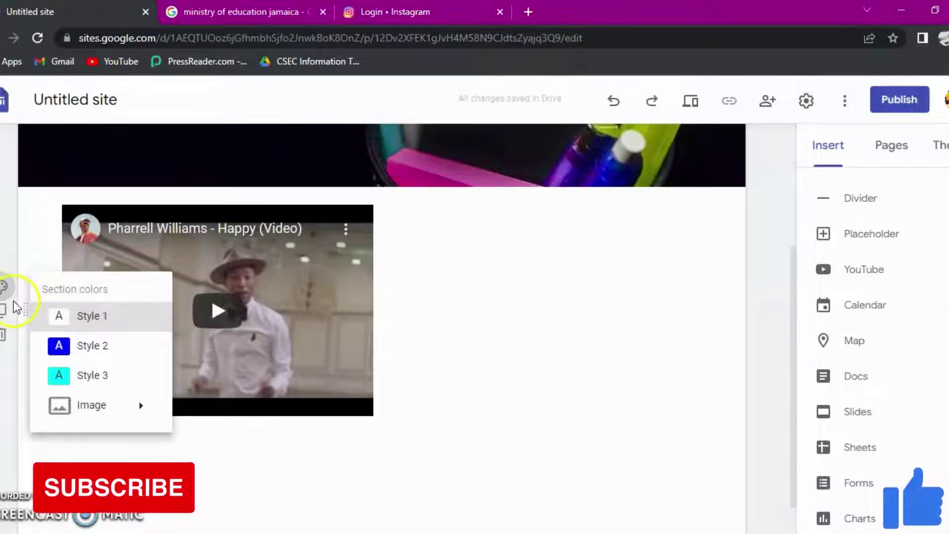
{"action": "left_click", "coordinate": [94, 377]}
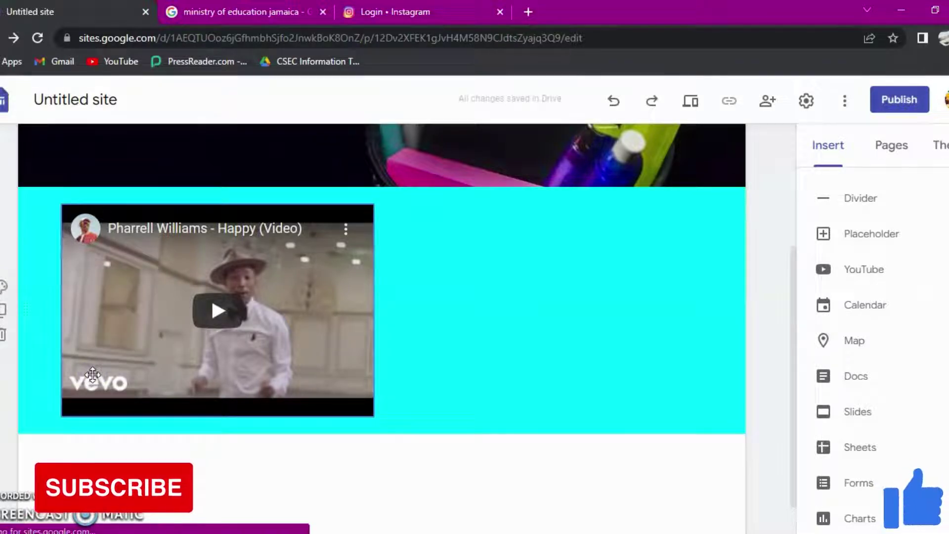
{"action": "scroll", "coordinate": [542, 381], "scroll_direction": "down", "scroll_amount": 1}
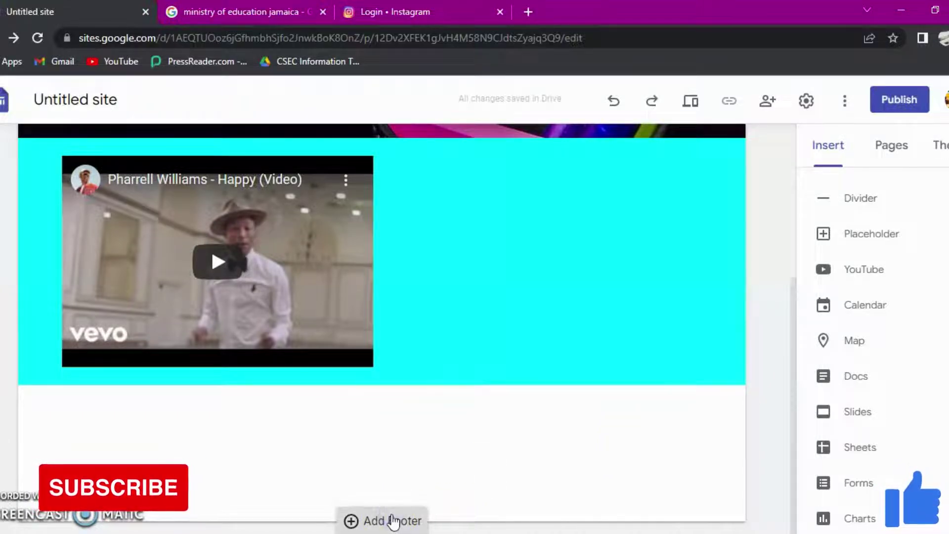
Step: Type the footer credit with the creator's name, year, 'All Rights Reserved. (C) email us at' and a contact e-mail
{"action": "left_click", "coordinate": [390, 520]}
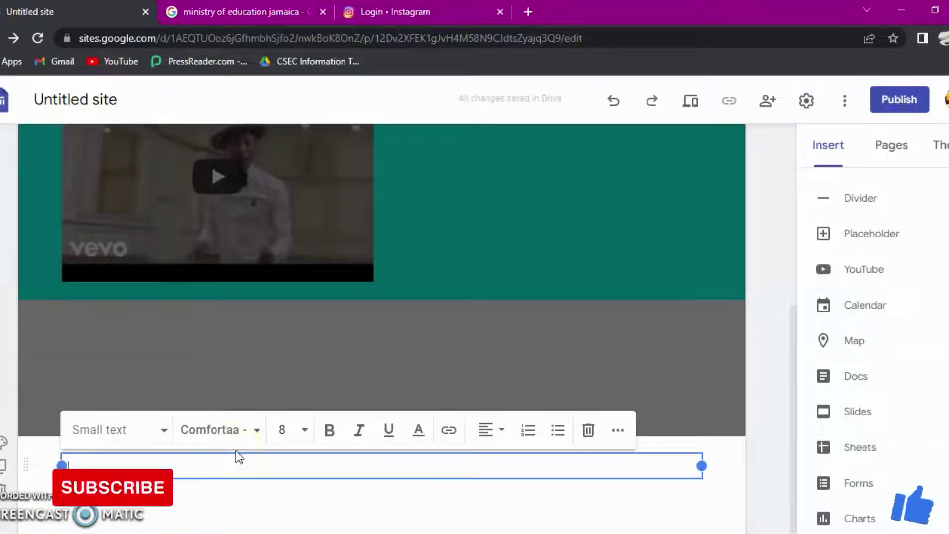
{"action": "type", "text": "Created by"}
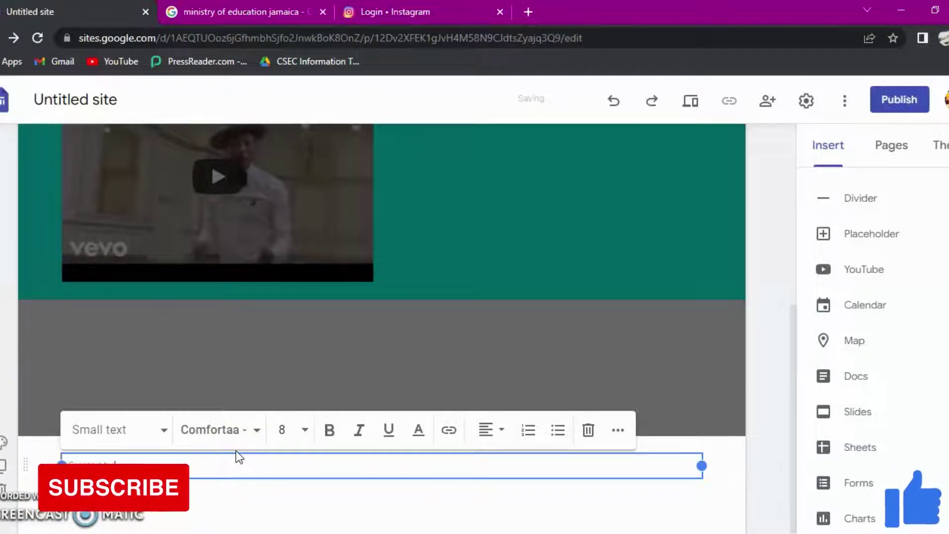
{"action": "type", "text": " and"}
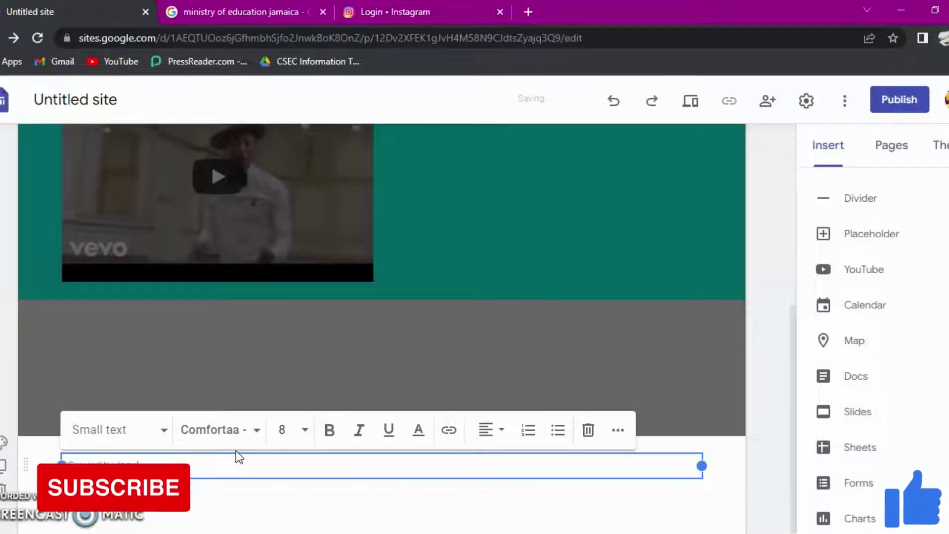
{"action": "key", "text": "BackSpace"}
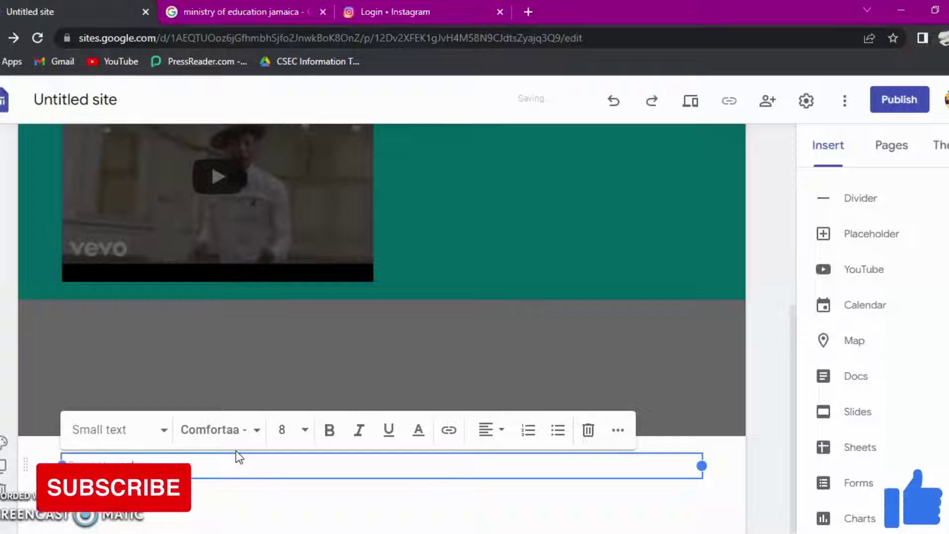
{"action": "key", "text": "BackSpace"}
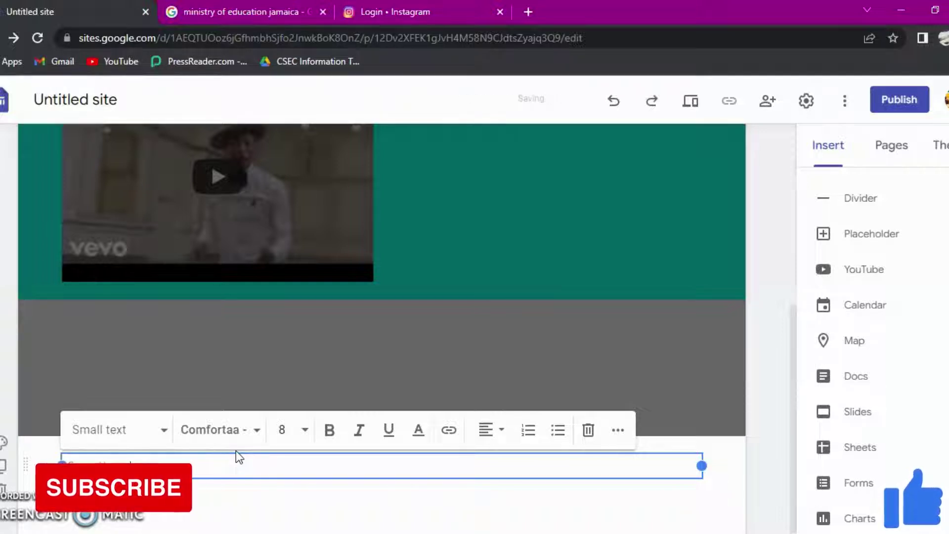
{"action": "type", "text": "e Doe"}
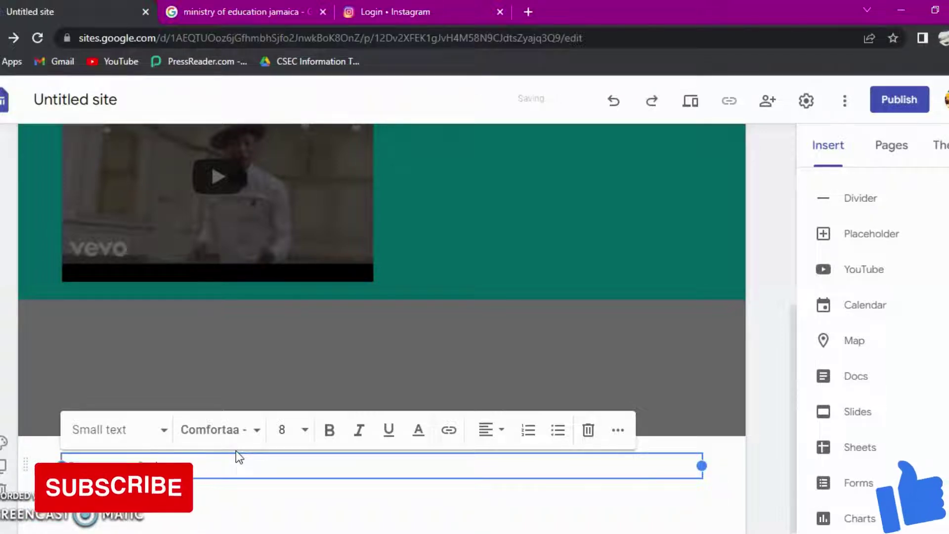
{"action": "type", "text": " 2021"}
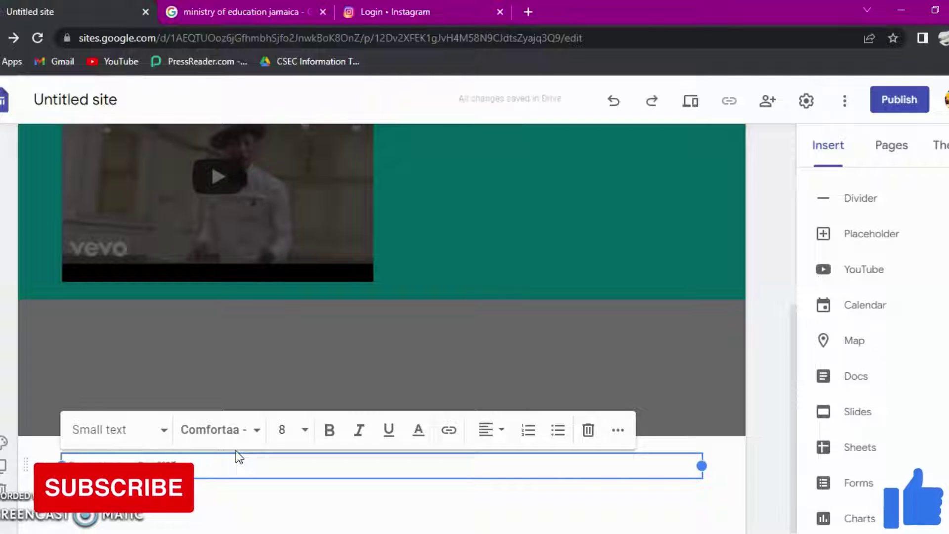
{"action": "type", "text": " and"}
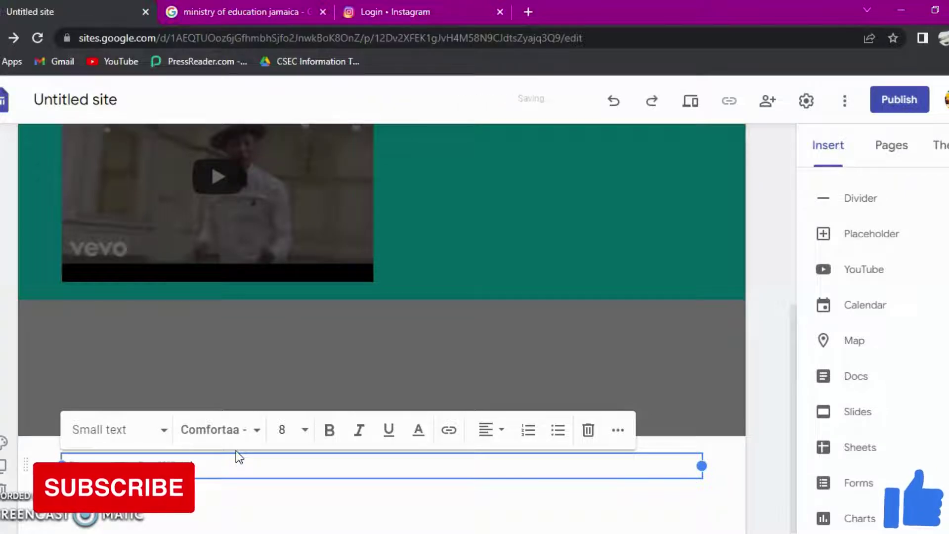
{"action": "type", "text": " Rights Re"}
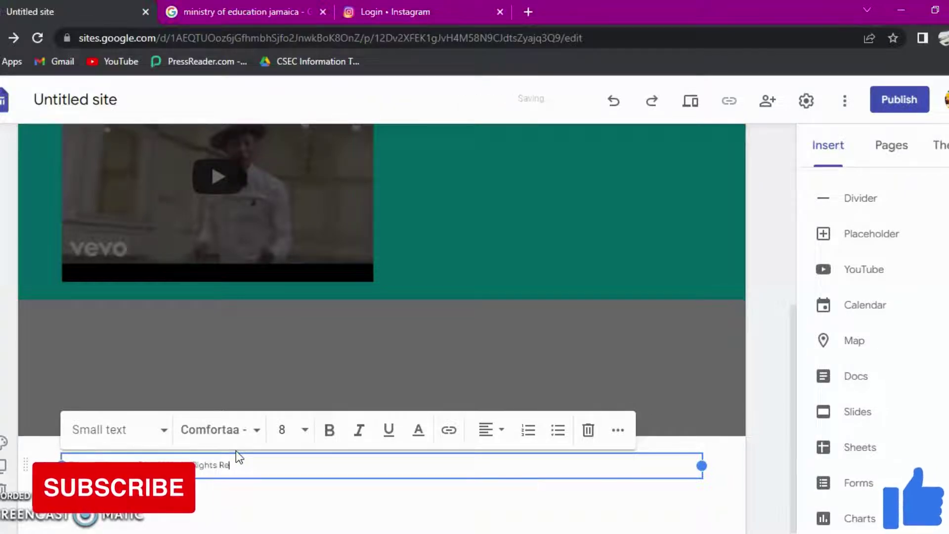
{"action": "type", "text": "served"}
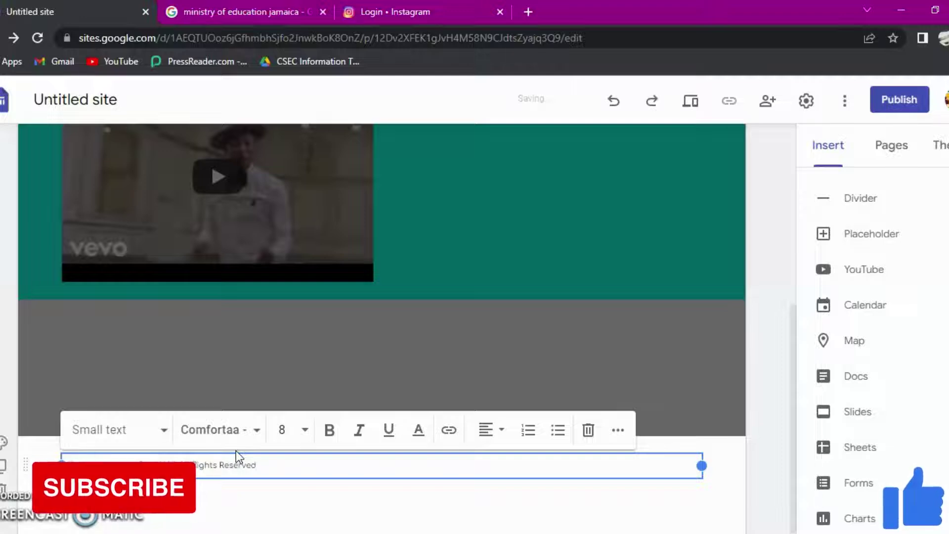
{"action": "type", "text": ". (C)"}
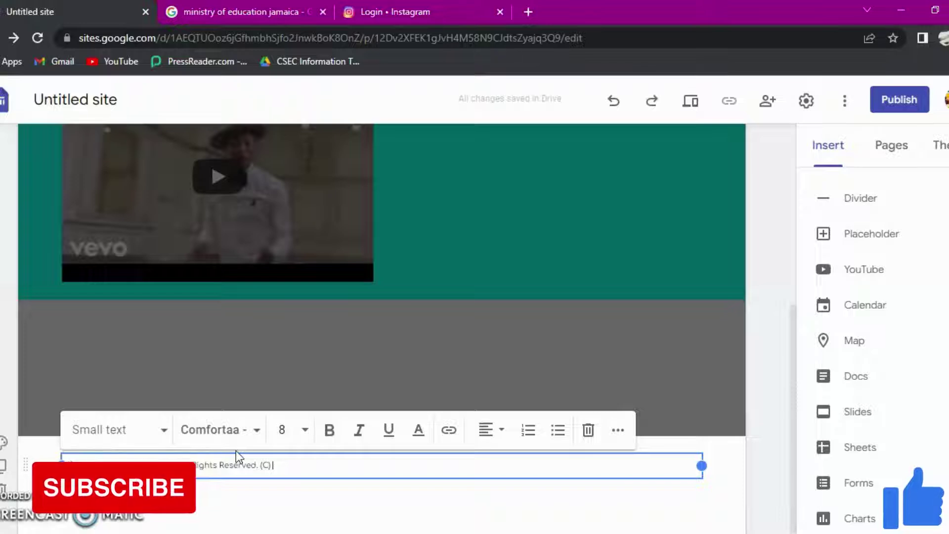
{"action": "type", "text": " email use"}
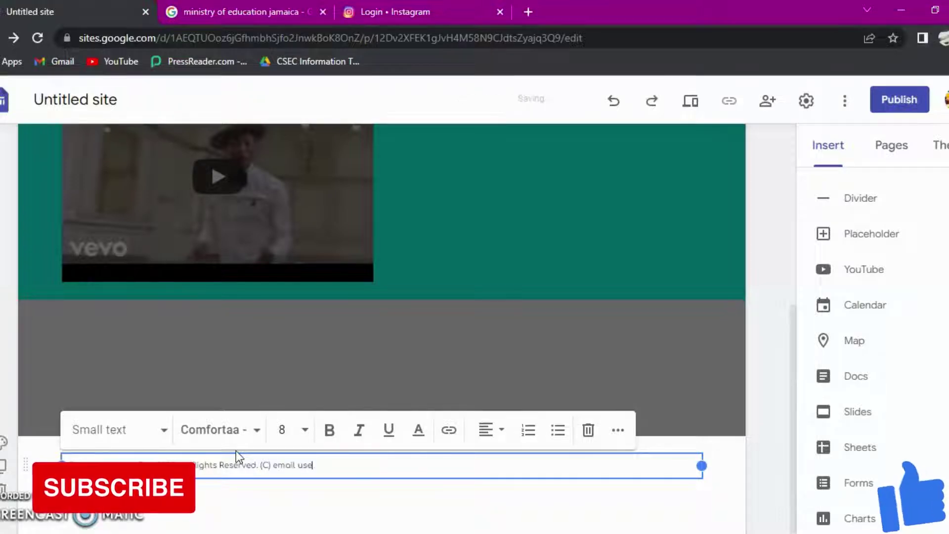
{"action": "key", "text": "BackSpace"}
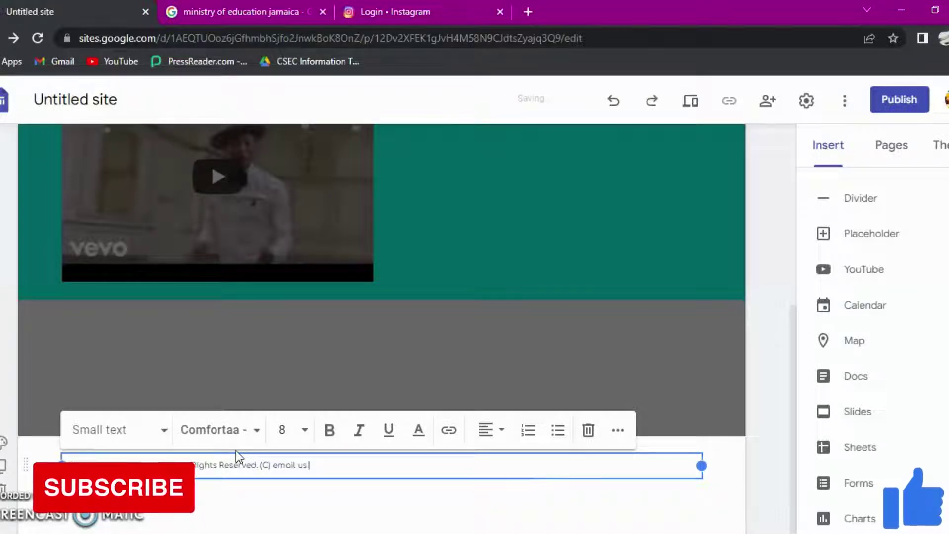
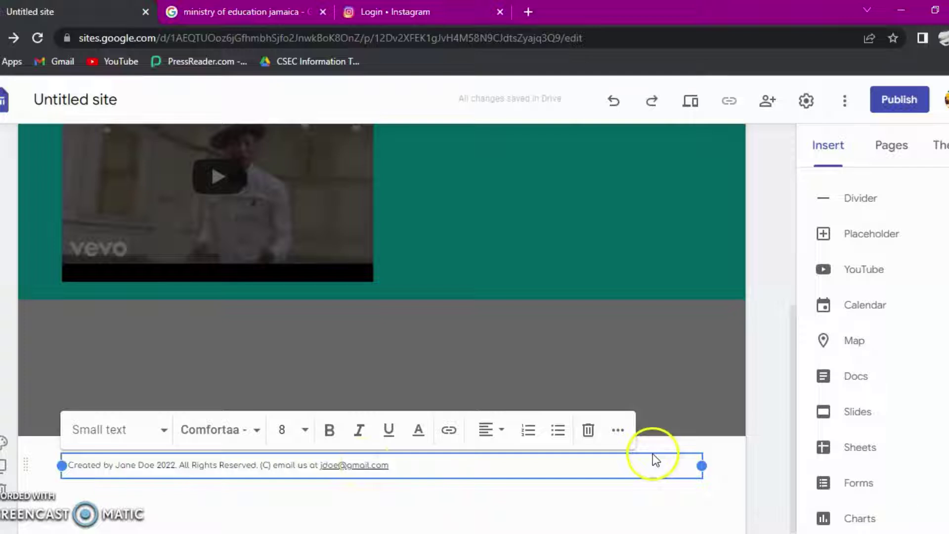
Step: Give the footer section the blue Style 2 section colour
{"action": "left_click", "coordinate": [3, 443]}
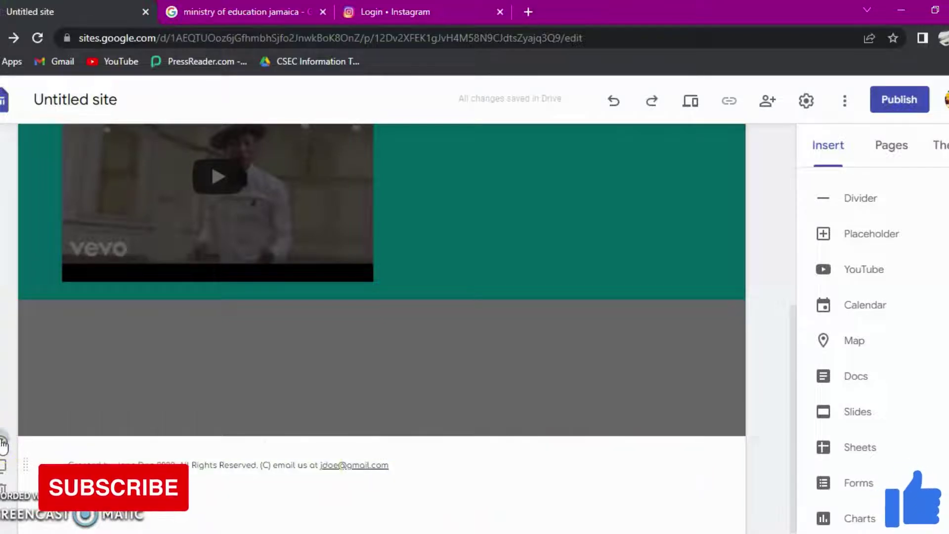
{"action": "left_click", "coordinate": [3, 442]}
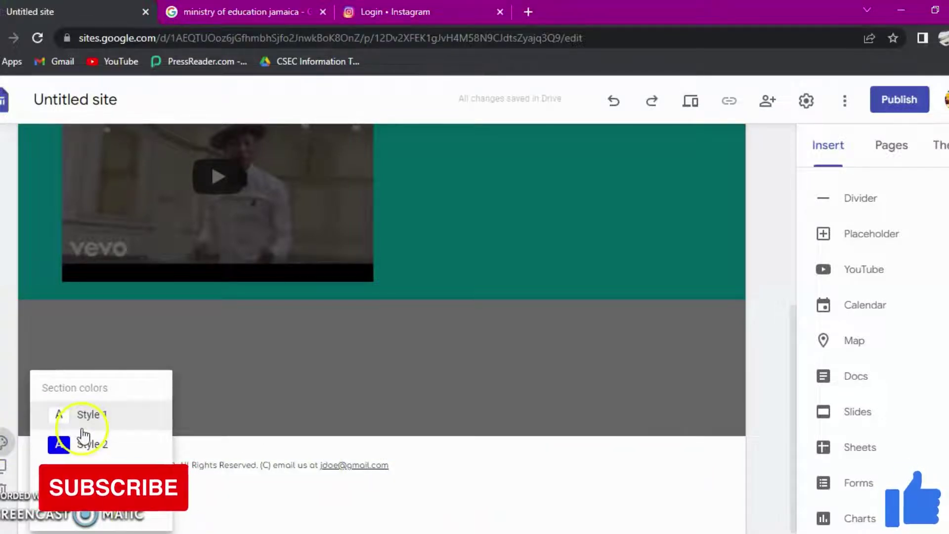
{"action": "mouse_move", "coordinate": [124, 473]}
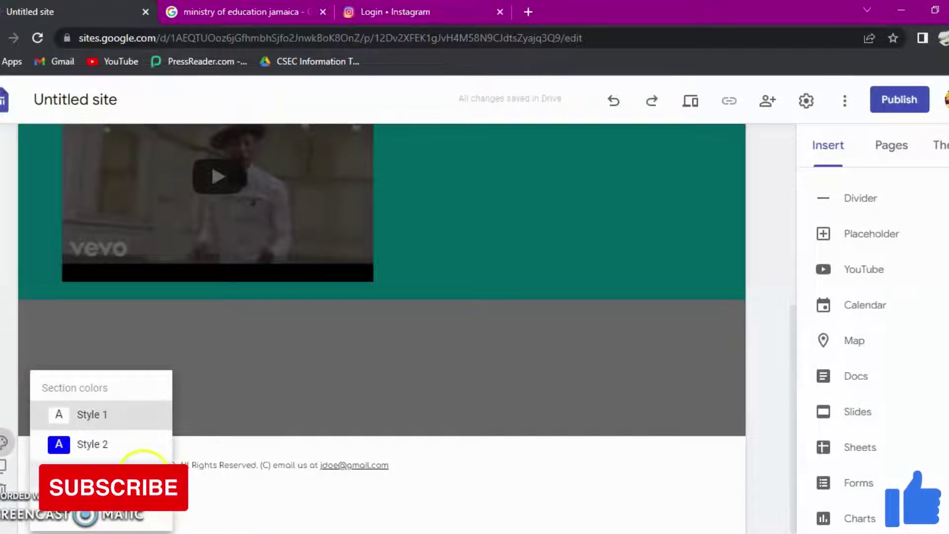
{"action": "left_click", "coordinate": [106, 443]}
Step: Show the site's Pages list, which contains only the Home page
{"action": "scroll", "coordinate": [399, 443], "scroll_direction": "up", "scroll_amount": 5}
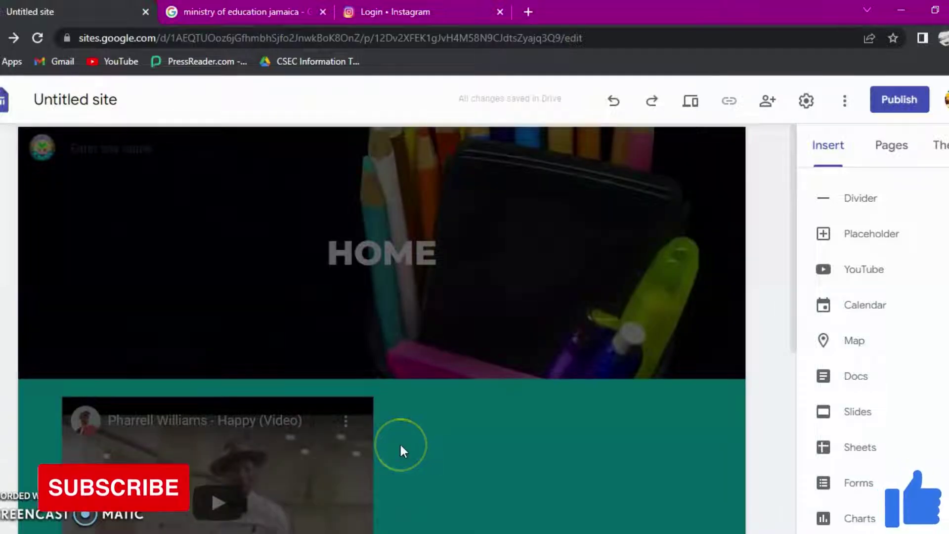
{"action": "scroll", "coordinate": [488, 356], "scroll_direction": "down", "scroll_amount": 2}
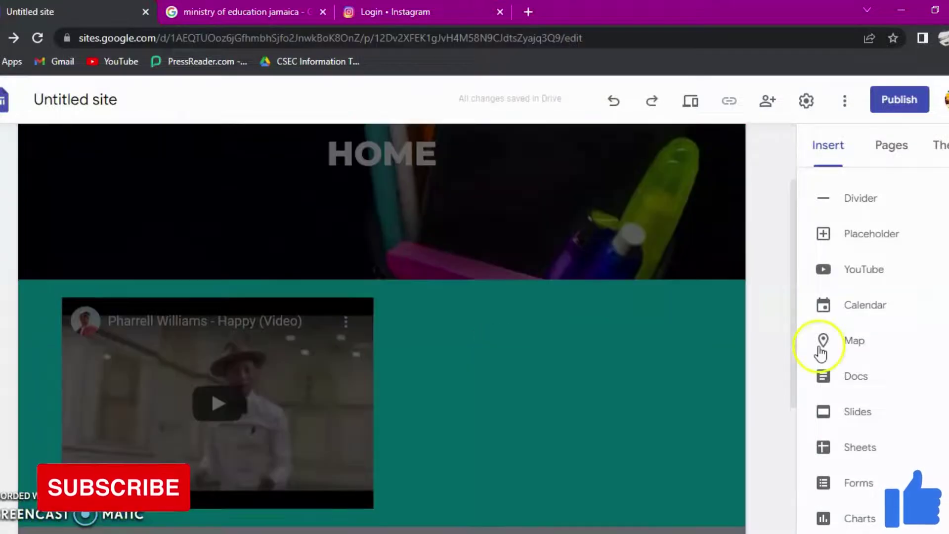
{"action": "scroll", "coordinate": [821, 345], "scroll_direction": "up", "scroll_amount": 5}
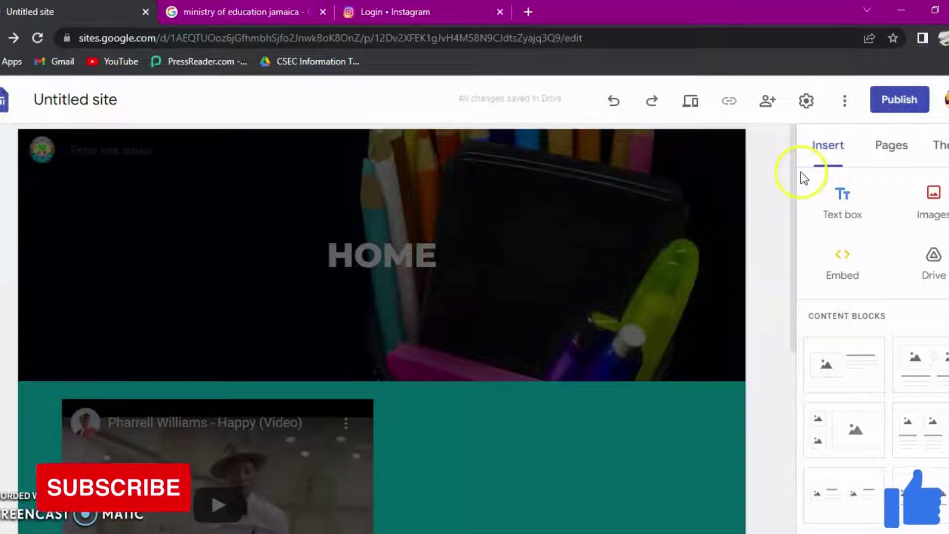
{"action": "scroll", "coordinate": [864, 207], "scroll_direction": "down", "scroll_amount": 5}
{"action": "left_click", "coordinate": [889, 144]}
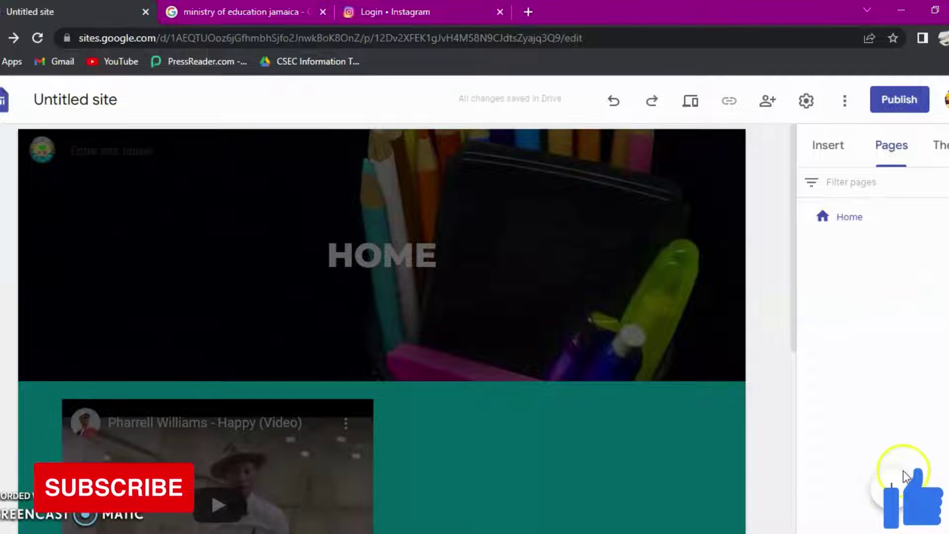
Step: Create a second site page named 'About Us' listed under Home
{"action": "left_click", "coordinate": [897, 487]}
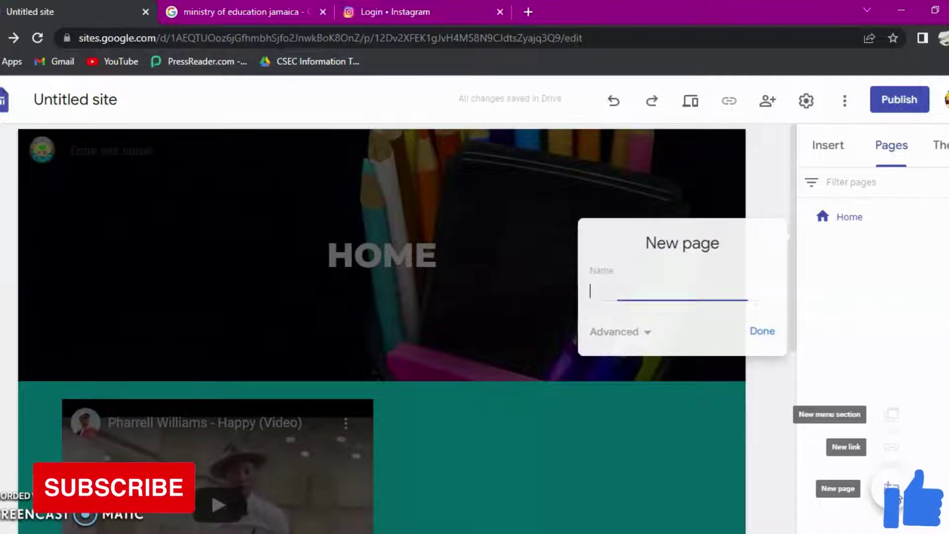
{"action": "left_click", "coordinate": [645, 285]}
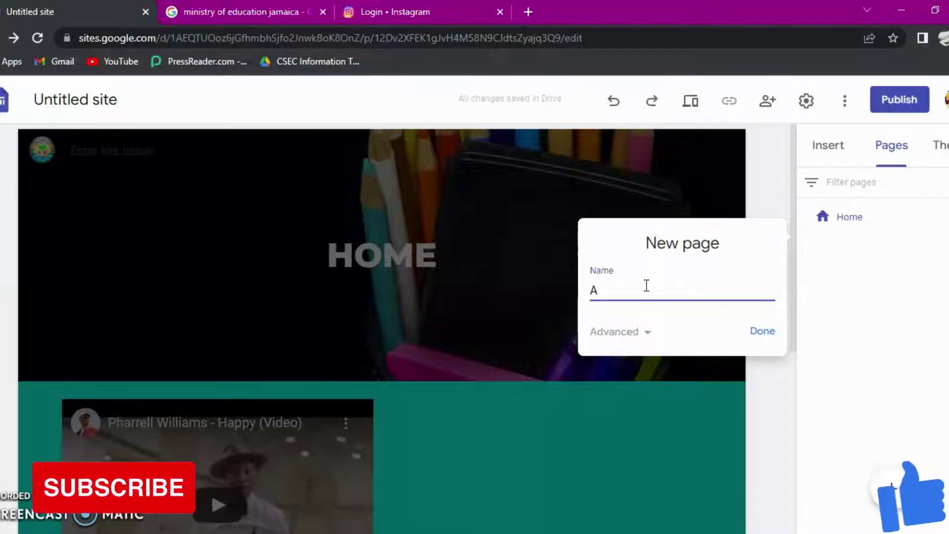
{"action": "left_click", "coordinate": [639, 291]}
{"action": "type", "text": "bout Us"}
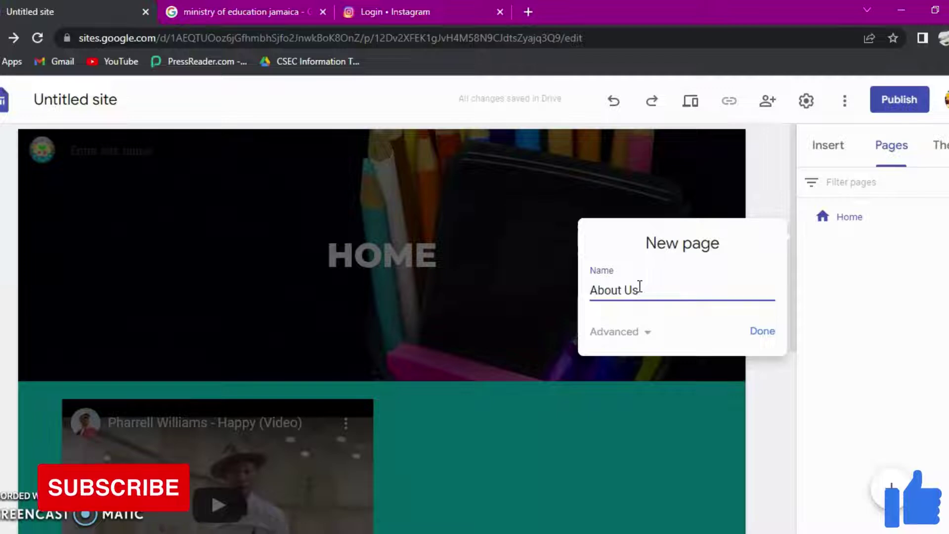
{"action": "left_click", "coordinate": [771, 333]}
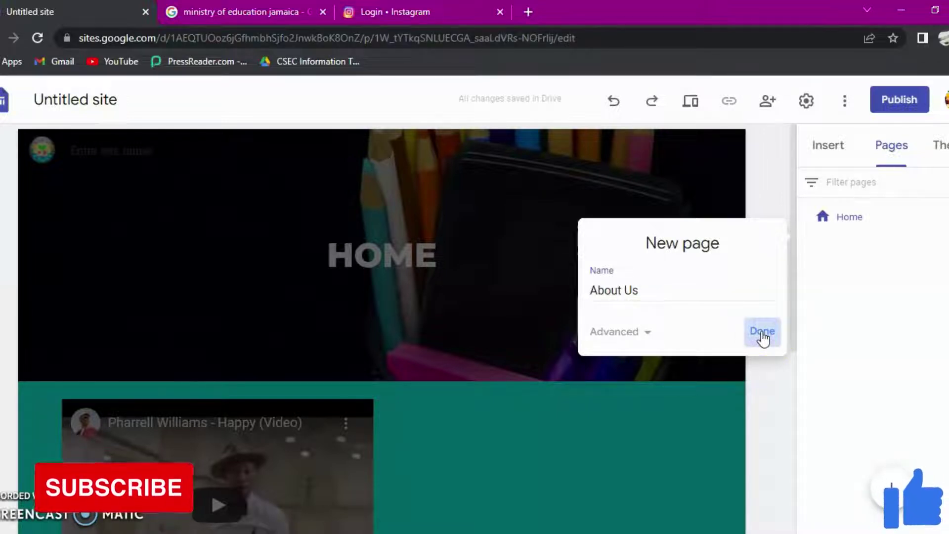
{"action": "left_click", "coordinate": [762, 331]}
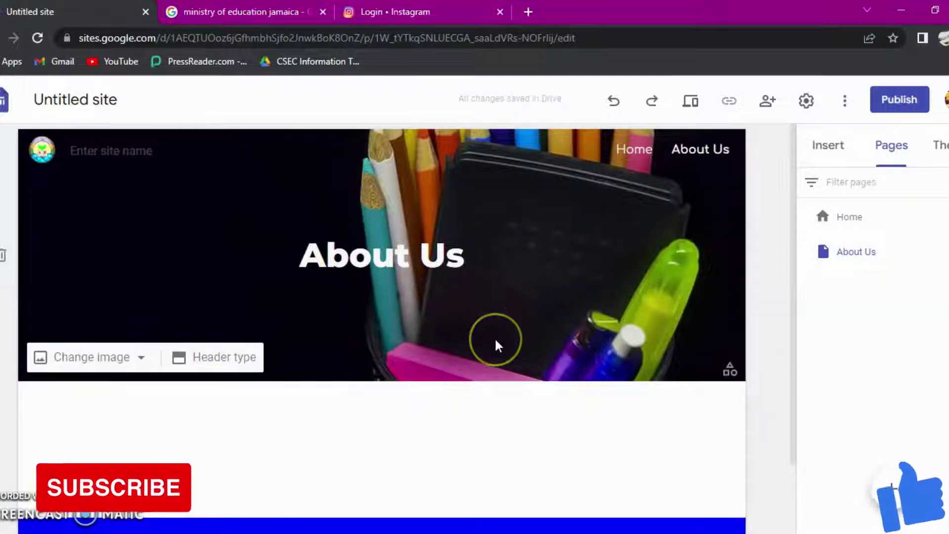
Step: Insert the two-image content block layout beneath the About Us header
{"action": "scroll", "coordinate": [478, 345], "scroll_direction": "down", "scroll_amount": 2}
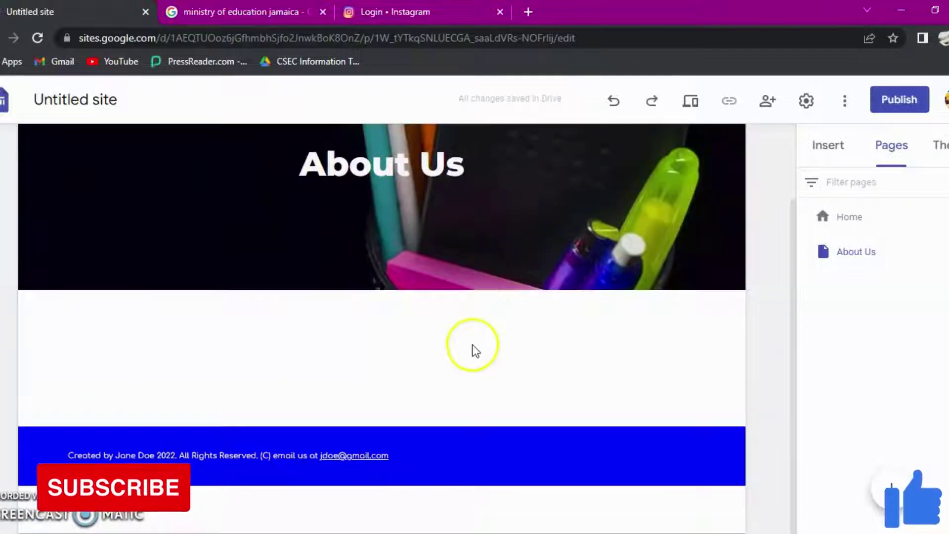
{"action": "left_click", "coordinate": [834, 150]}
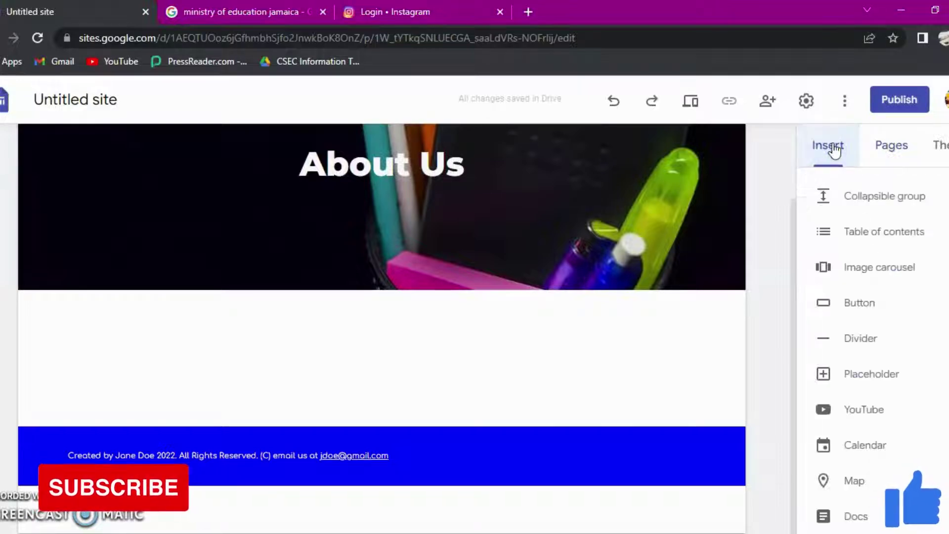
{"action": "scroll", "coordinate": [858, 296], "scroll_direction": "down", "scroll_amount": 3}
{"action": "left_click", "coordinate": [859, 381]}
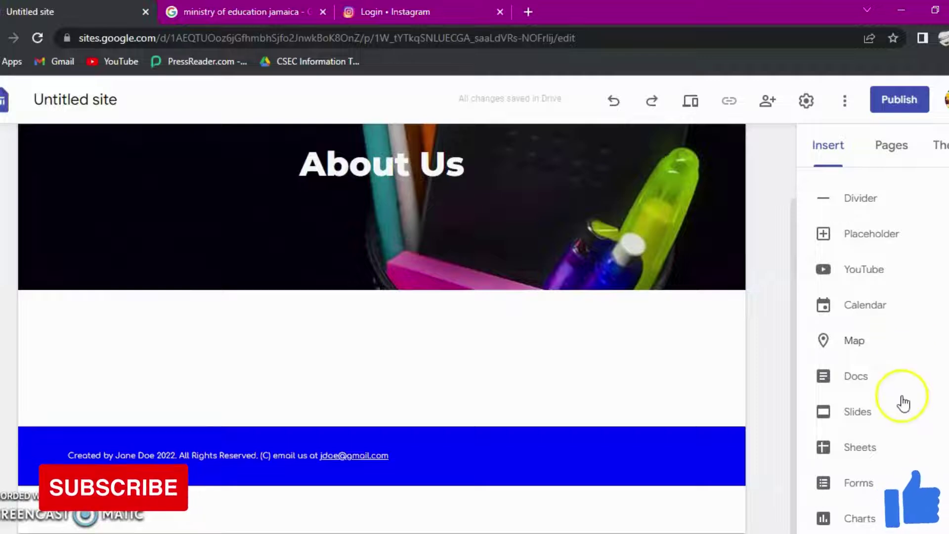
{"action": "scroll", "coordinate": [903, 390], "scroll_direction": "up", "scroll_amount": 3}
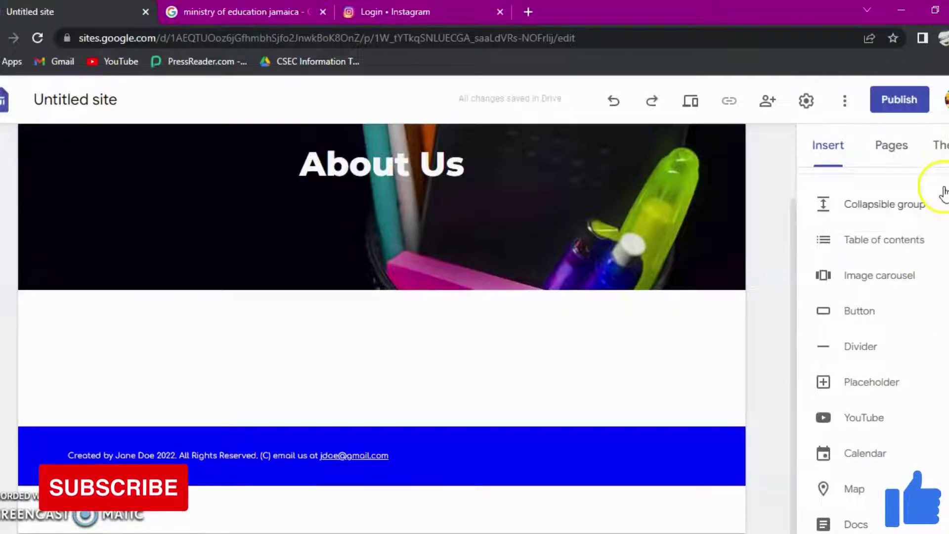
{"action": "scroll", "coordinate": [934, 392], "scroll_direction": "down", "scroll_amount": 3}
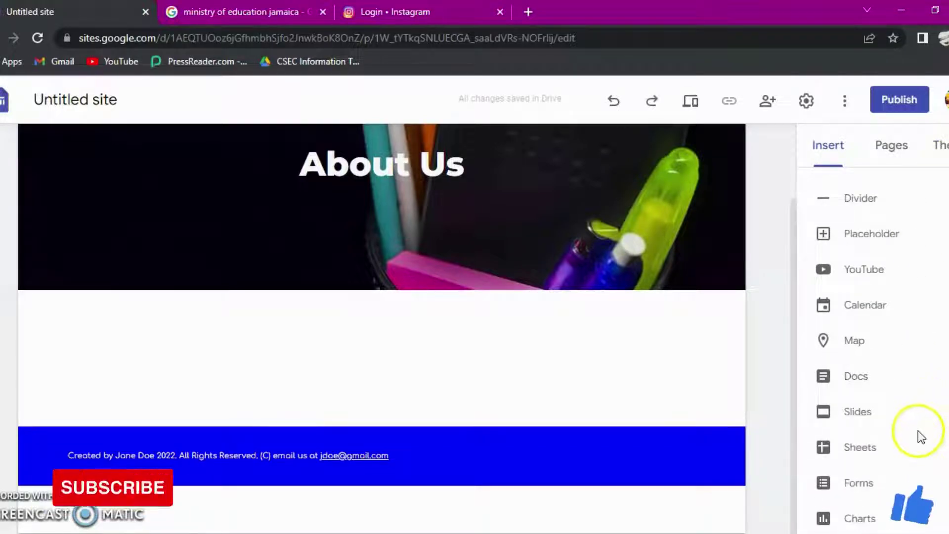
{"action": "scroll", "coordinate": [917, 431], "scroll_direction": "up", "scroll_amount": 5}
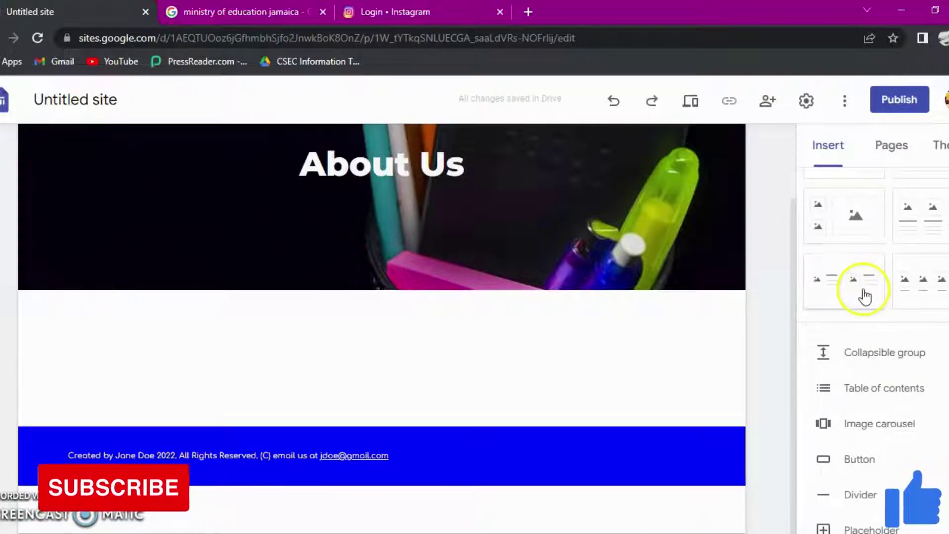
{"action": "scroll", "coordinate": [892, 246], "scroll_direction": "up", "scroll_amount": 3}
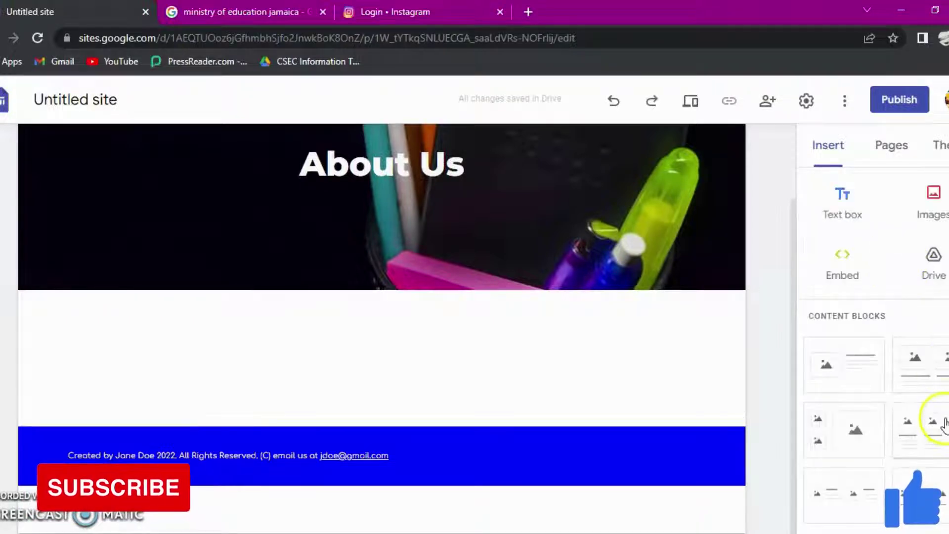
{"action": "left_click", "coordinate": [918, 367]}
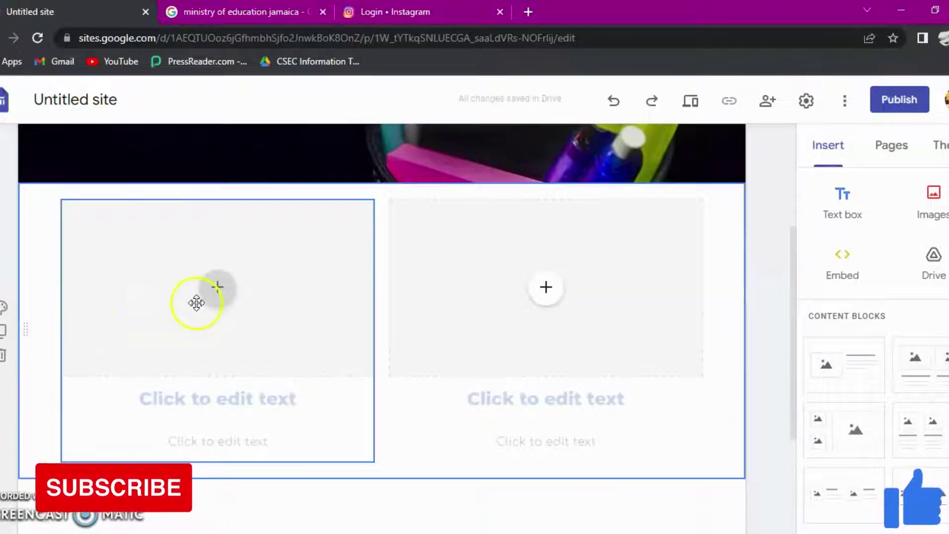
Step: Open the Select image dialog for the block's left image placeholder
{"action": "left_click", "coordinate": [217, 289]}
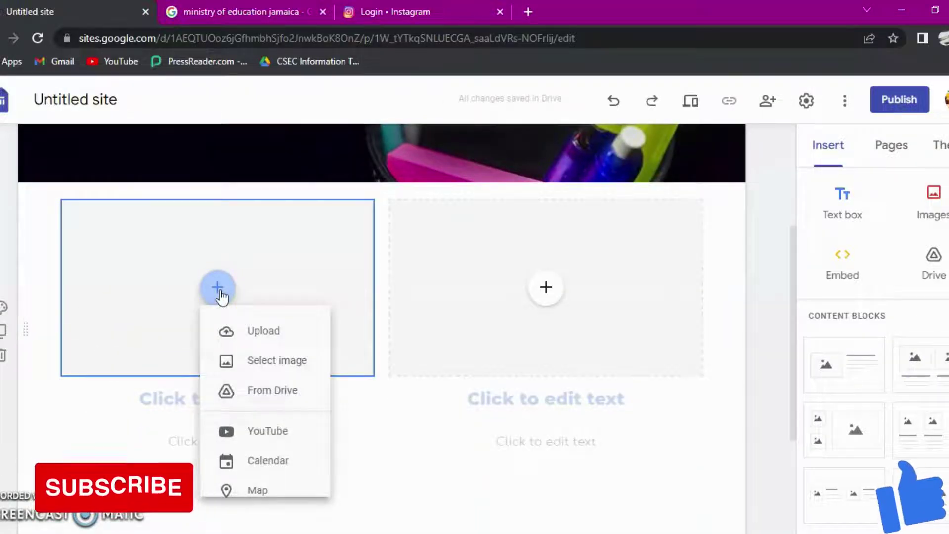
{"action": "left_click", "coordinate": [264, 403]}
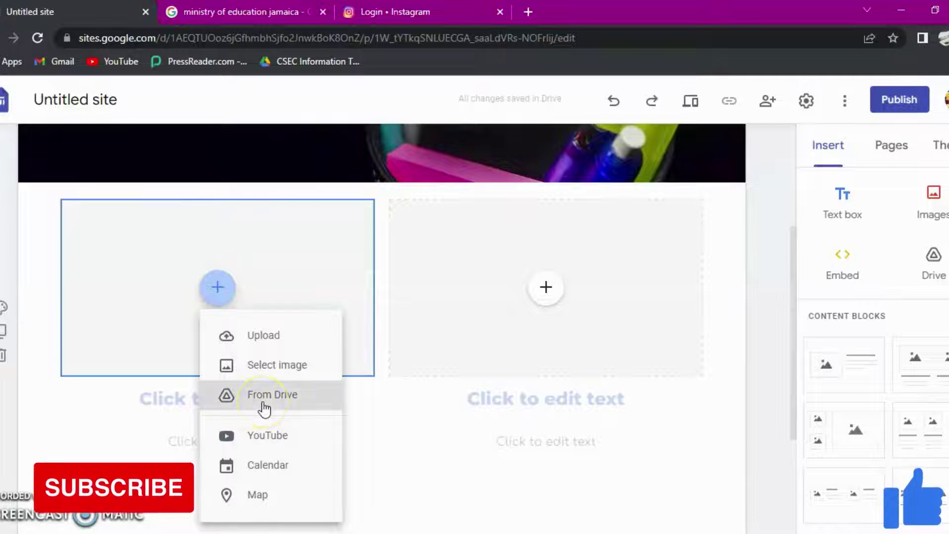
{"action": "left_click", "coordinate": [270, 394]}
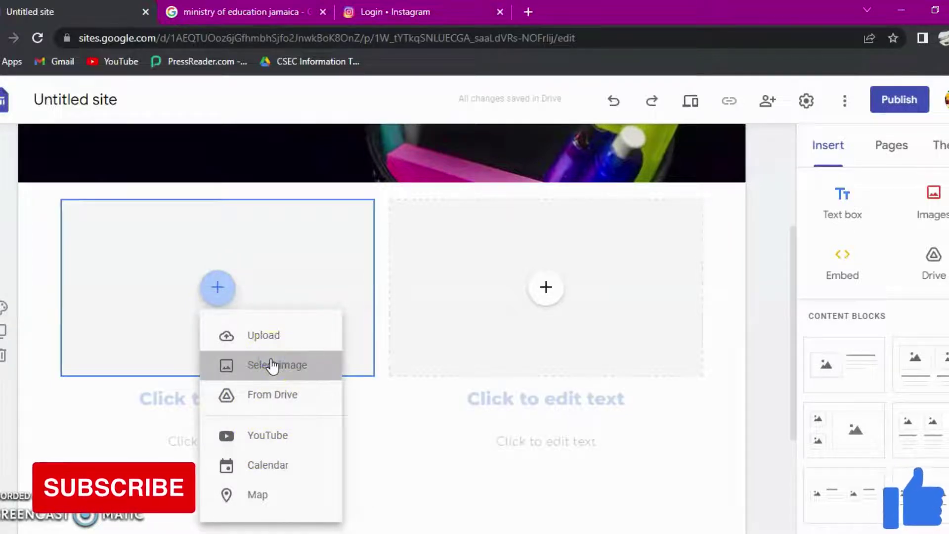
{"action": "left_click", "coordinate": [271, 365]}
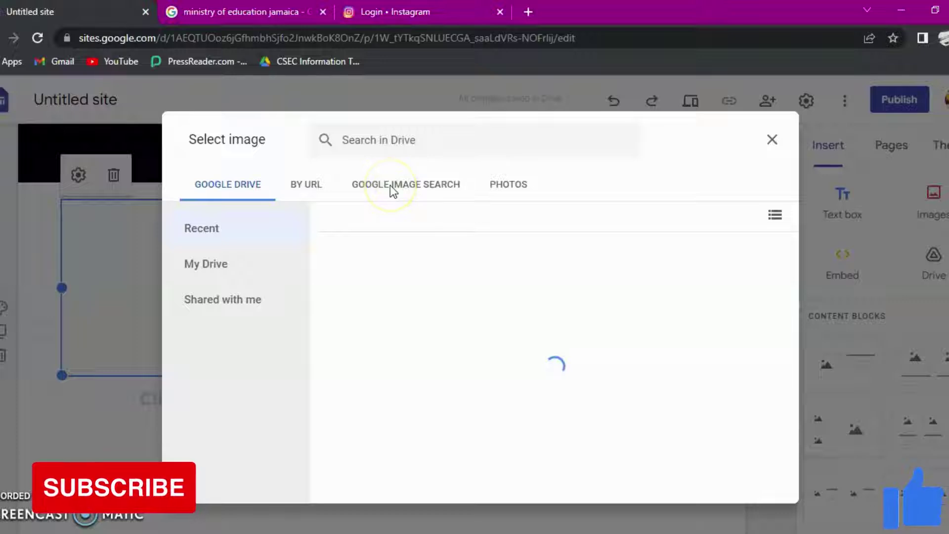
Step: Search Google Images for 'school' and insert the red-brick school building photo into the left placeholder
{"action": "left_click", "coordinate": [390, 185]}
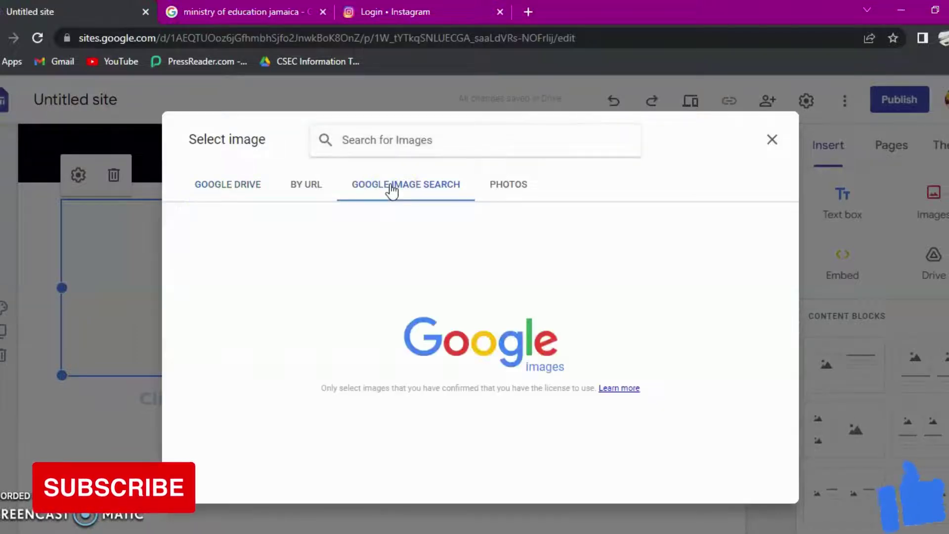
{"action": "left_click", "coordinate": [392, 139]}
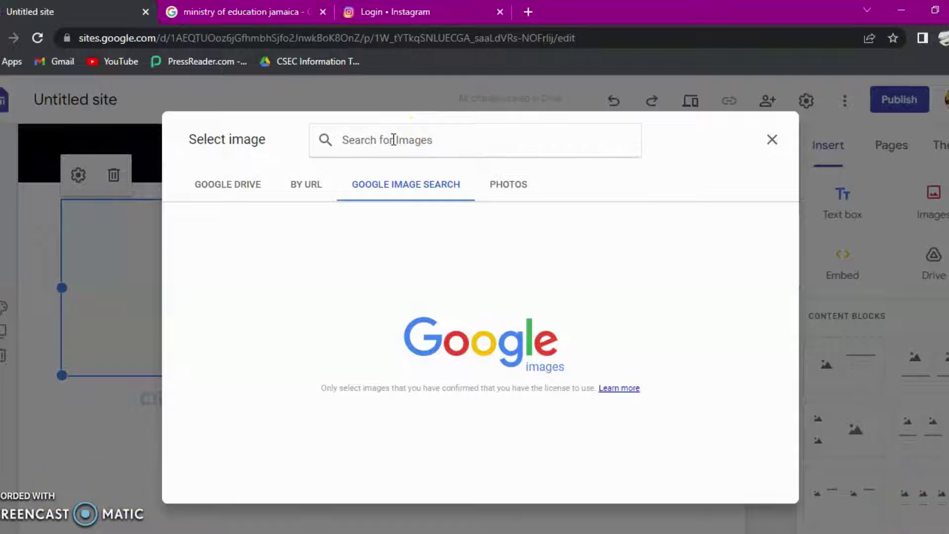
{"action": "type", "text": "sch"}
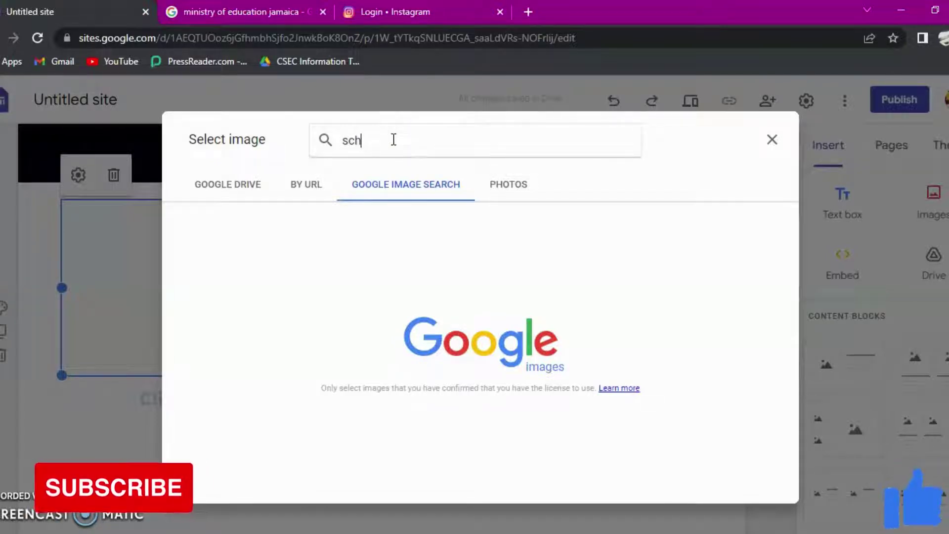
{"action": "type", "text": "ool"}
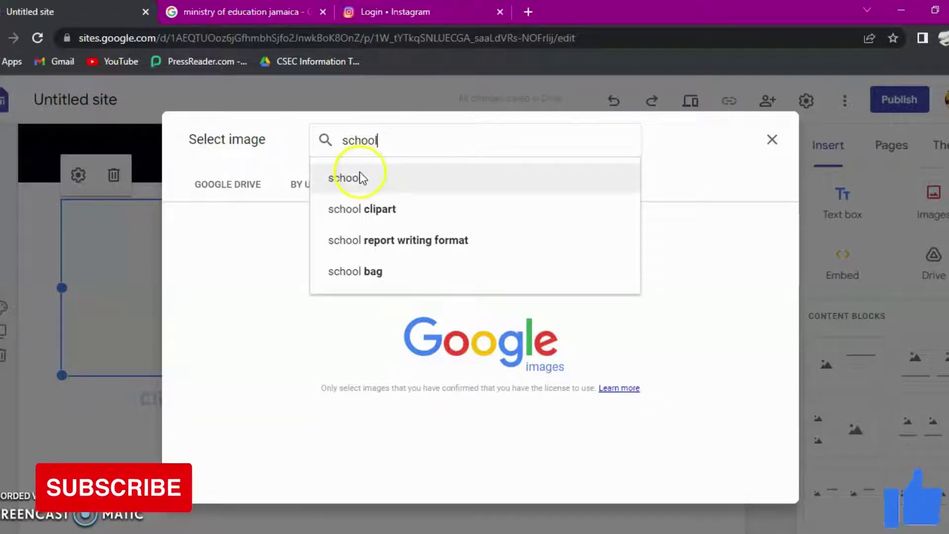
{"action": "left_click", "coordinate": [360, 170]}
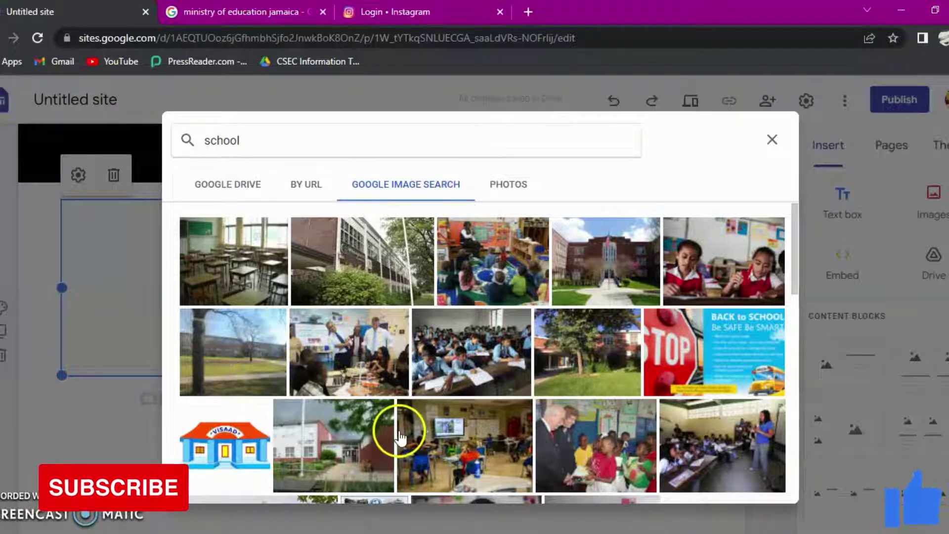
{"action": "left_click", "coordinate": [326, 447]}
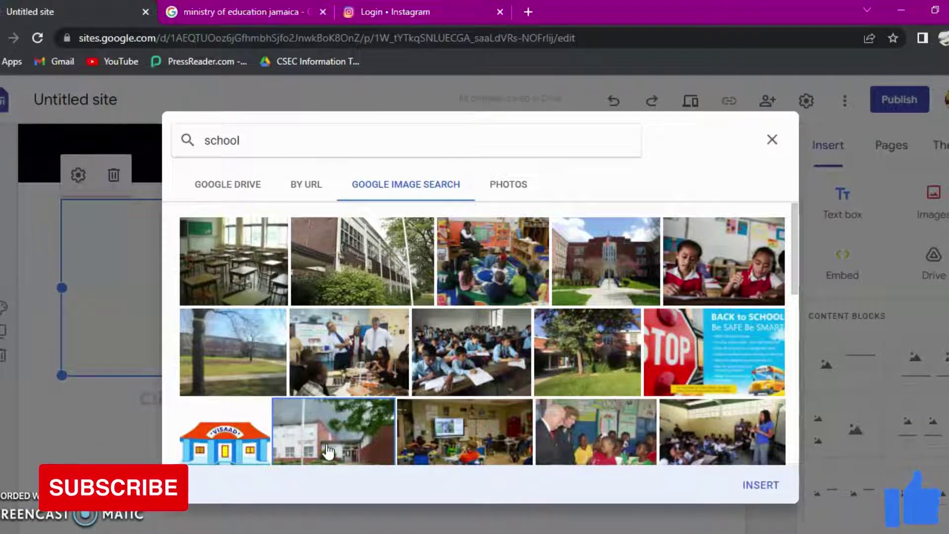
{"action": "left_click", "coordinate": [759, 475]}
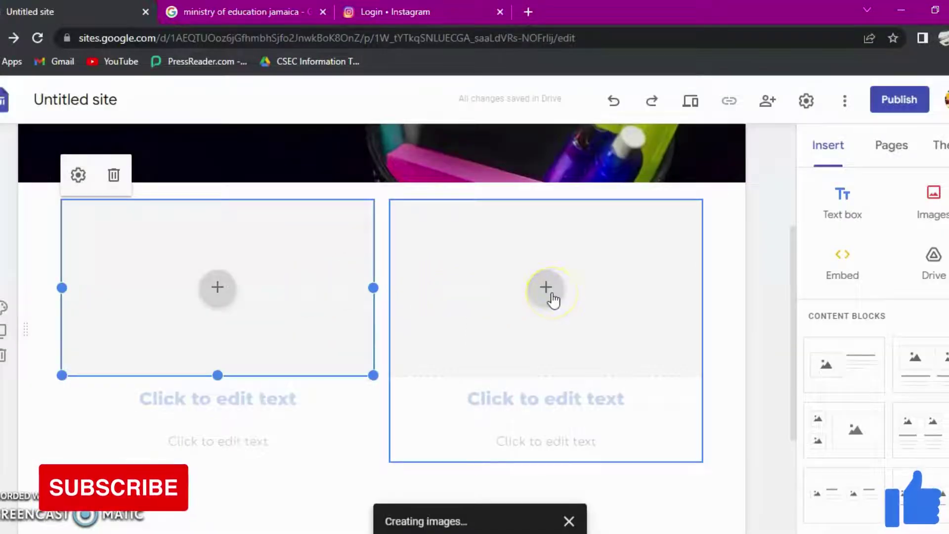
Step: Add the heading 'Our School' under the left photo, then move to the description text
{"action": "left_click", "coordinate": [221, 399]}
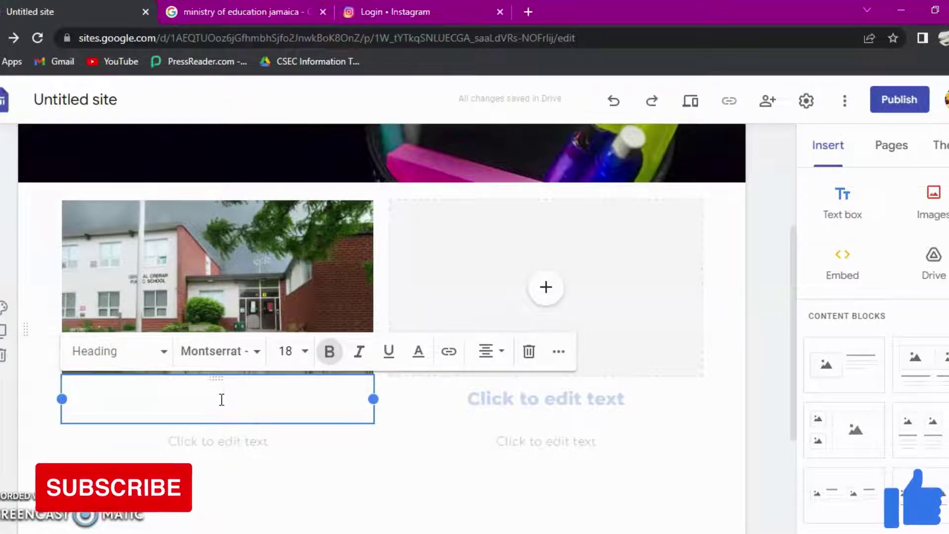
{"action": "type", "text": "Our Sc"}
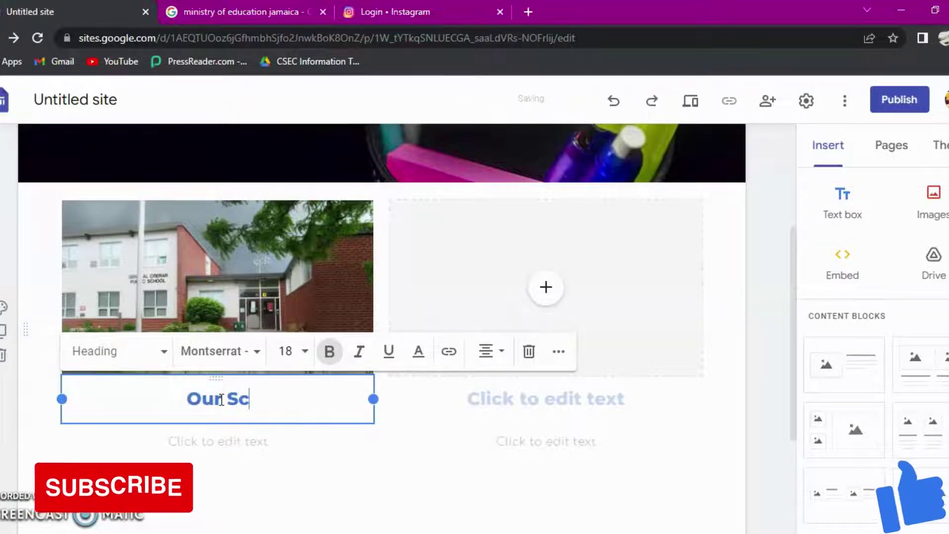
{"action": "type", "text": "hool"}
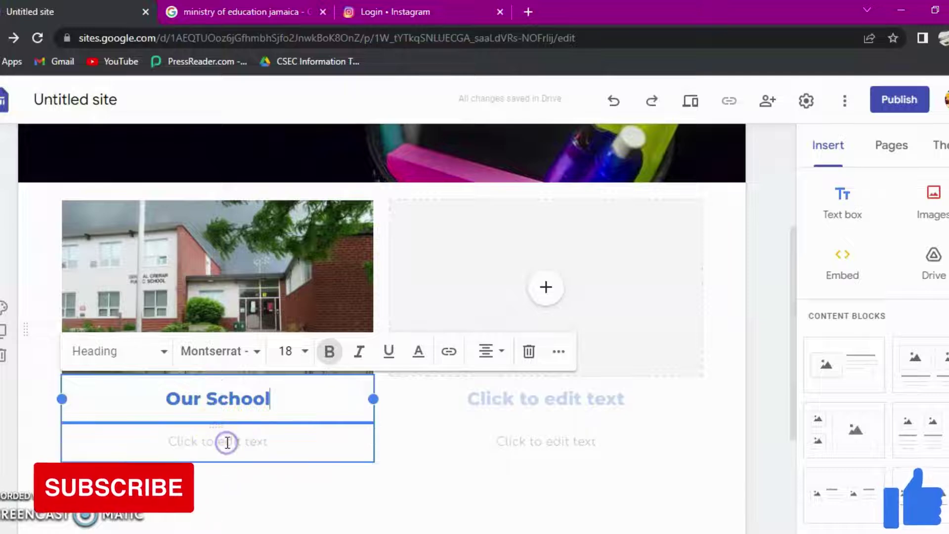
{"action": "left_click", "coordinate": [227, 442]}
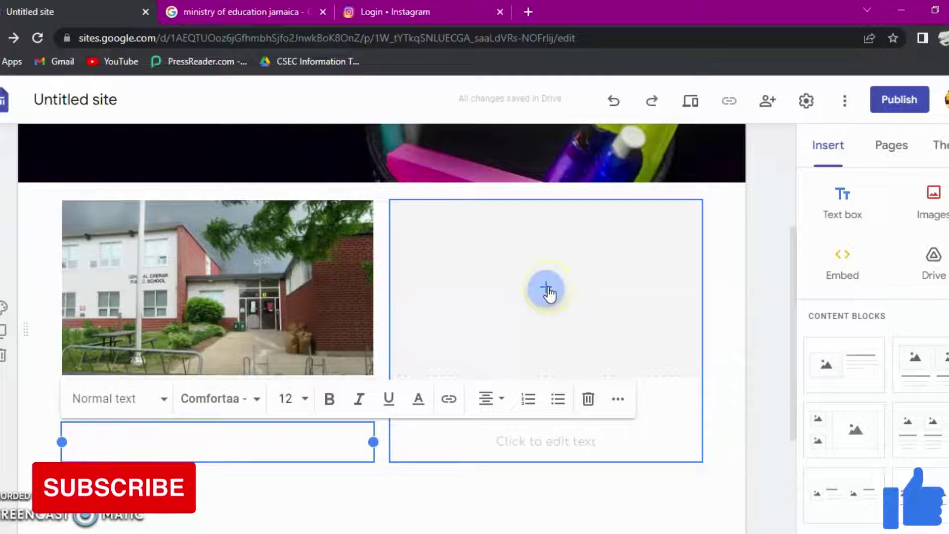
Step: Fill the right placeholder with a seated-children photo from a Google image search for 'classroom'
{"action": "left_click", "coordinate": [546, 289]}
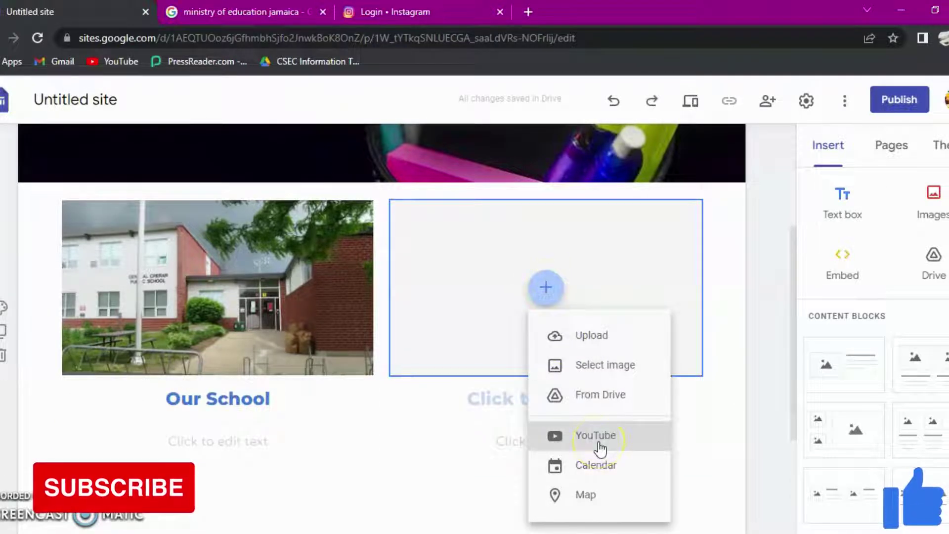
{"action": "left_click", "coordinate": [594, 365]}
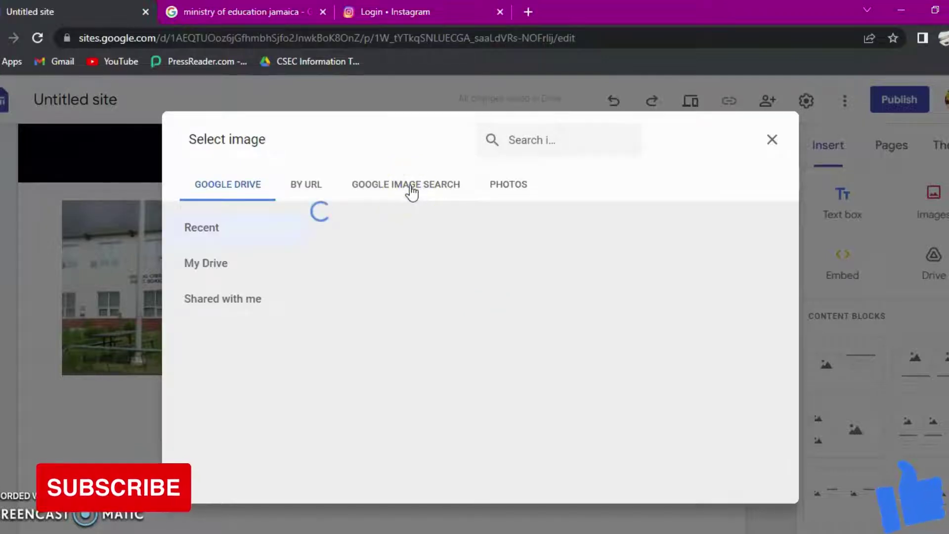
{"action": "left_click", "coordinate": [411, 191]}
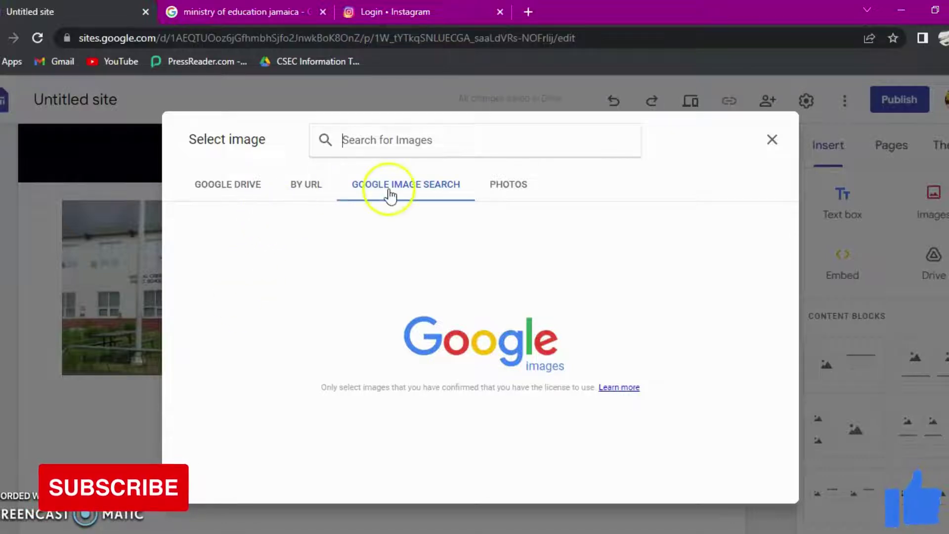
{"action": "left_click", "coordinate": [441, 140]}
{"action": "type", "text": "cla"}
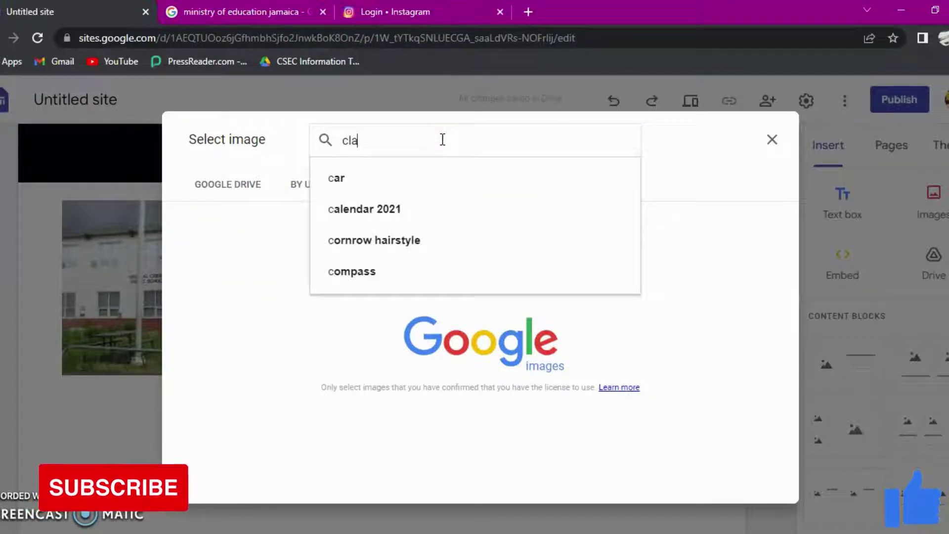
{"action": "type", "text": "ss"}
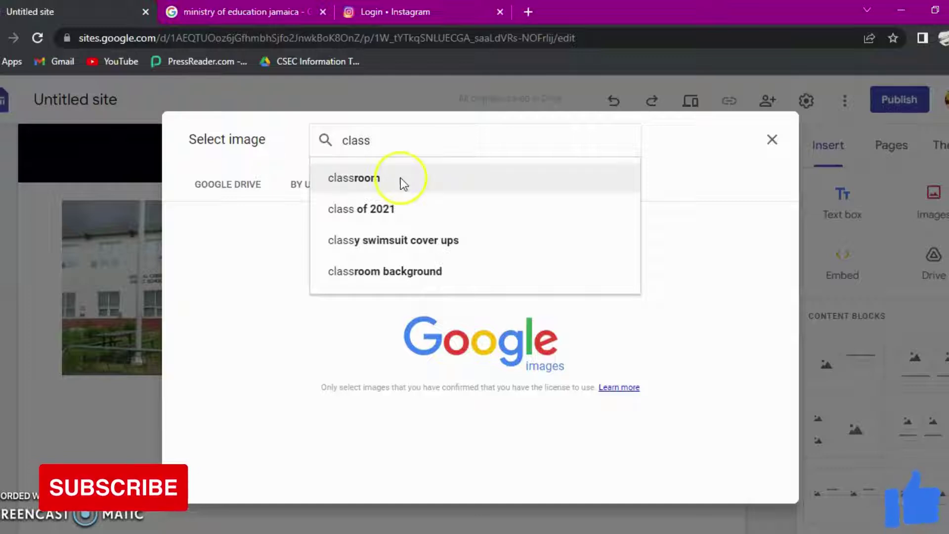
{"action": "left_click", "coordinate": [401, 178]}
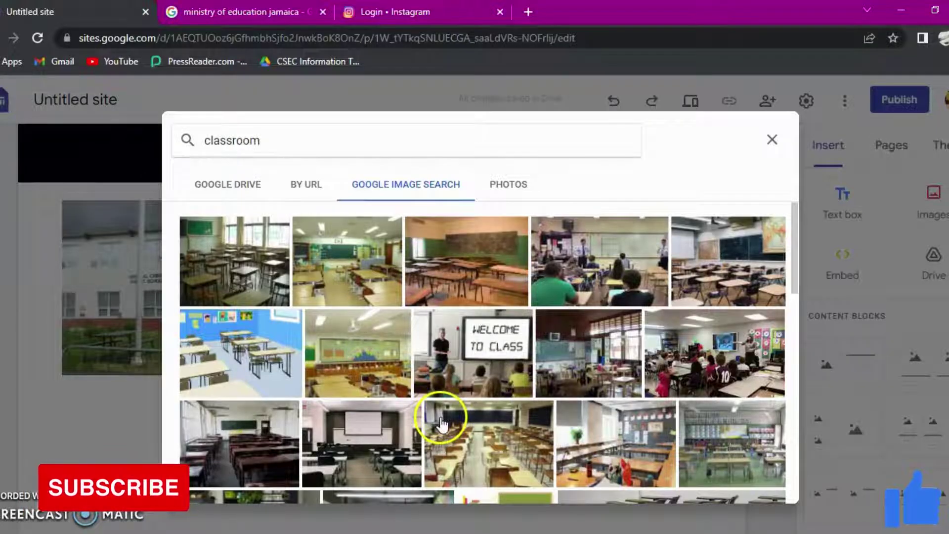
{"action": "left_click", "coordinate": [711, 368]}
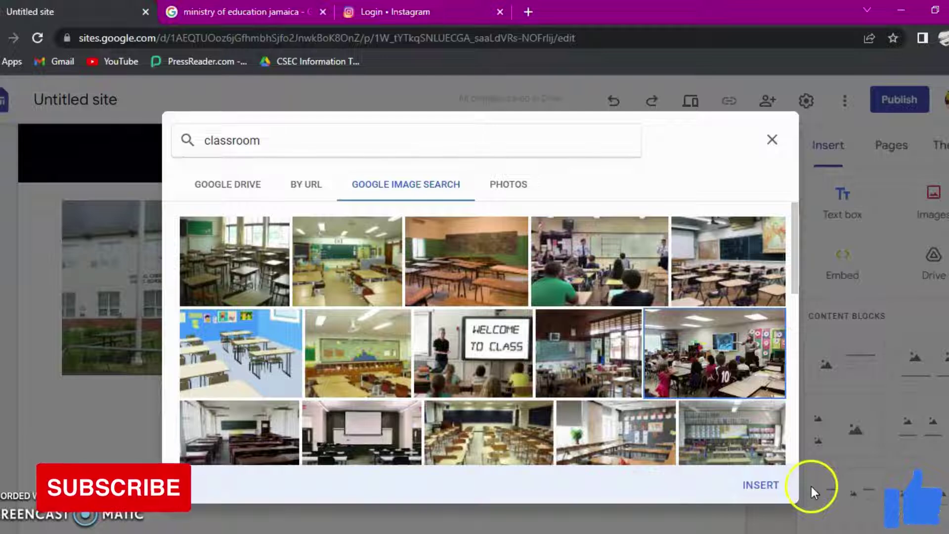
{"action": "left_click", "coordinate": [760, 483]}
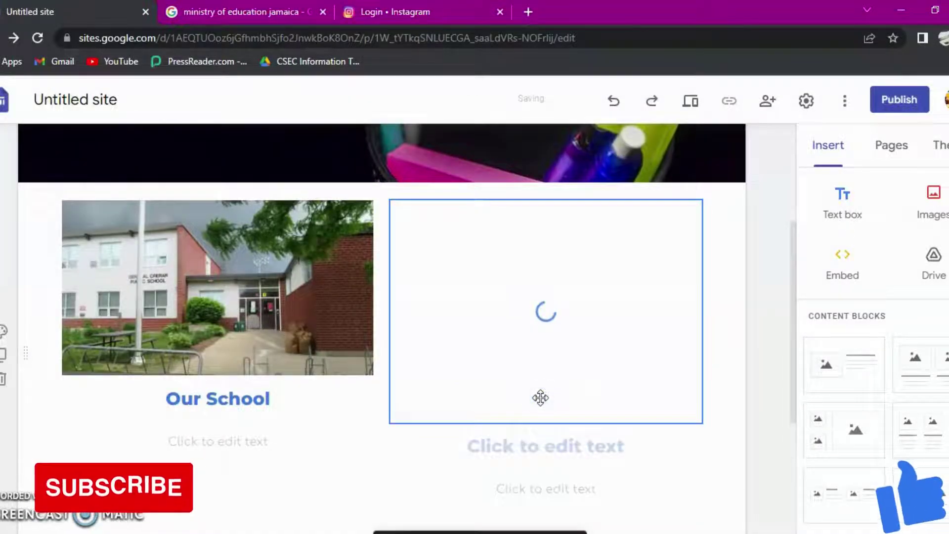
{"action": "left_click", "coordinate": [540, 440]}
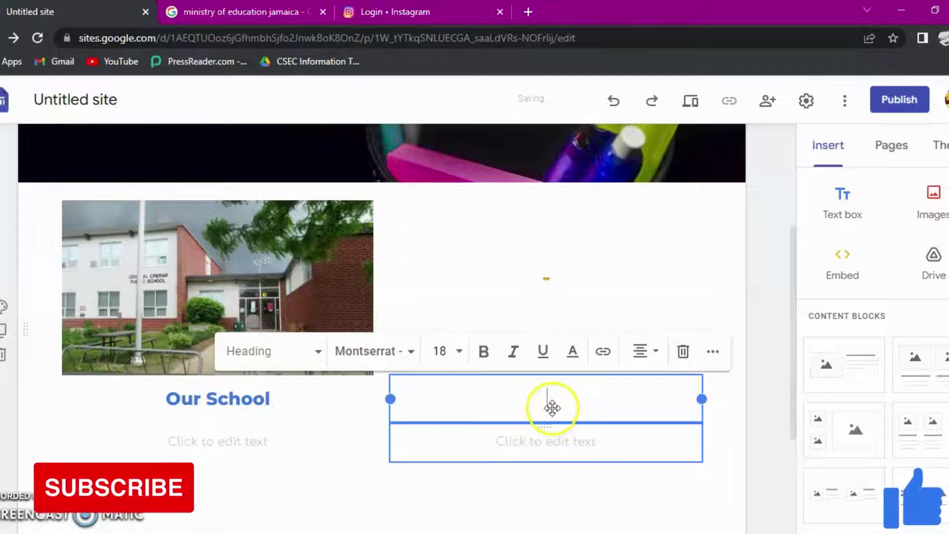
Step: Title the classroom photo's column 'Classes', beside the 'Our School' column
{"action": "type", "text": "Clas"}
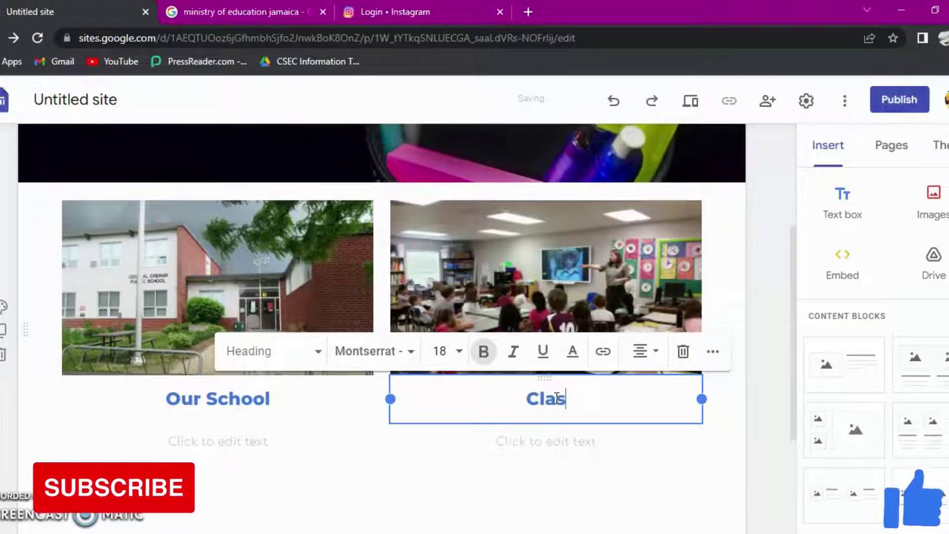
{"action": "type", "text": "ses"}
{"action": "left_click", "coordinate": [532, 452]}
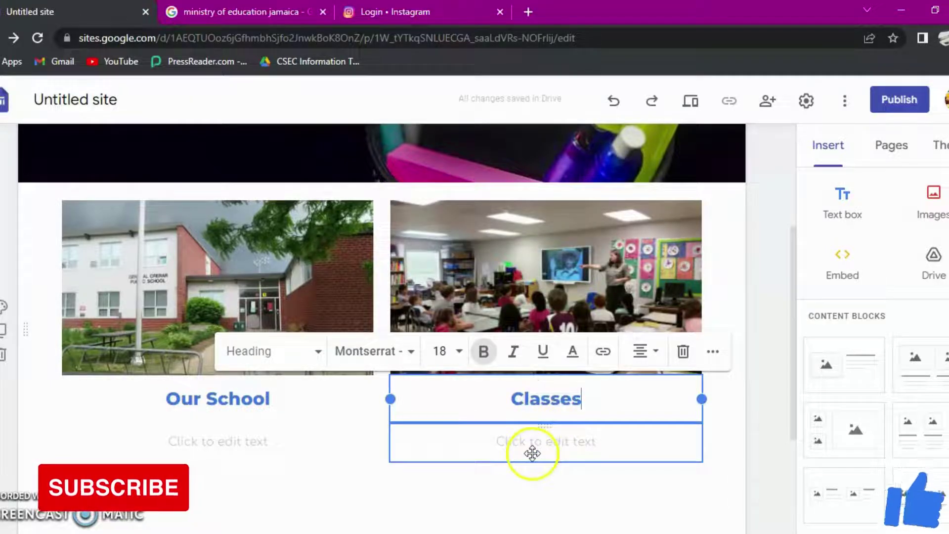
{"action": "left_click", "coordinate": [167, 451]}
{"action": "left_click", "coordinate": [446, 312]}
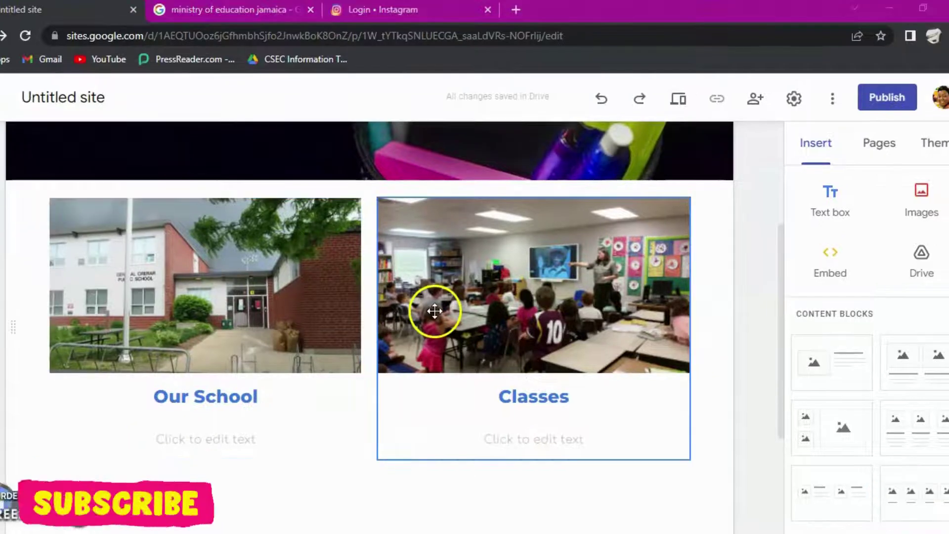
{"action": "left_click", "coordinate": [267, 358]}
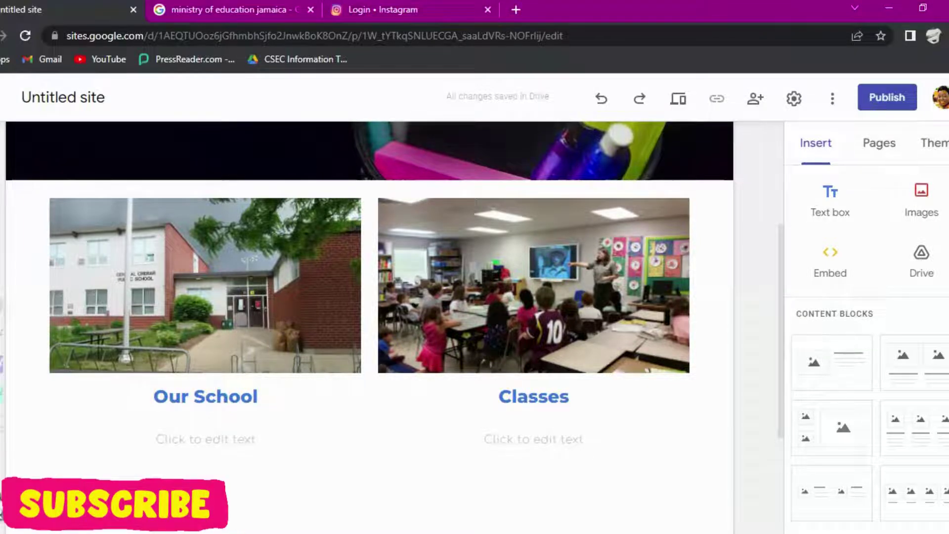
Step: Choose an image background for the section and switch to web image search
{"action": "left_click", "coordinate": [1, 306]}
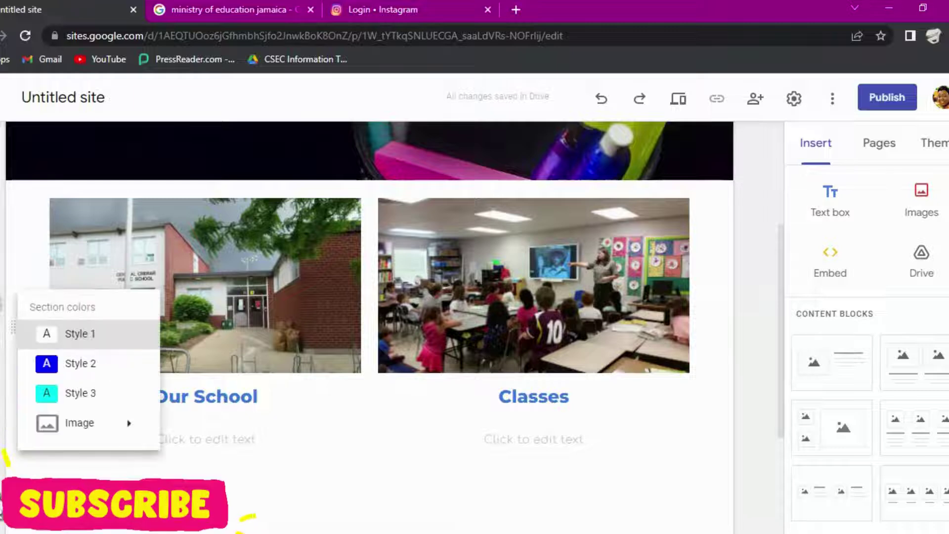
{"action": "left_click", "coordinate": [115, 424]}
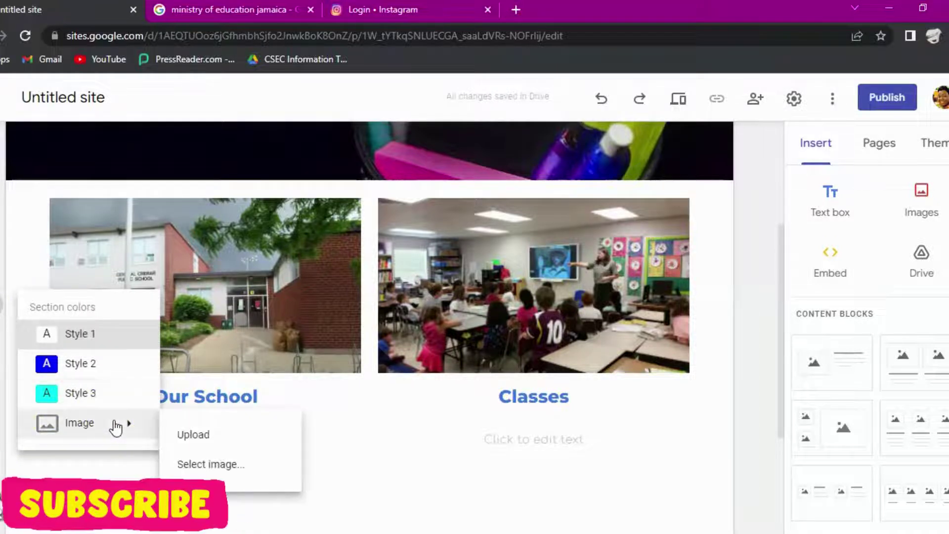
{"action": "left_click", "coordinate": [213, 466]}
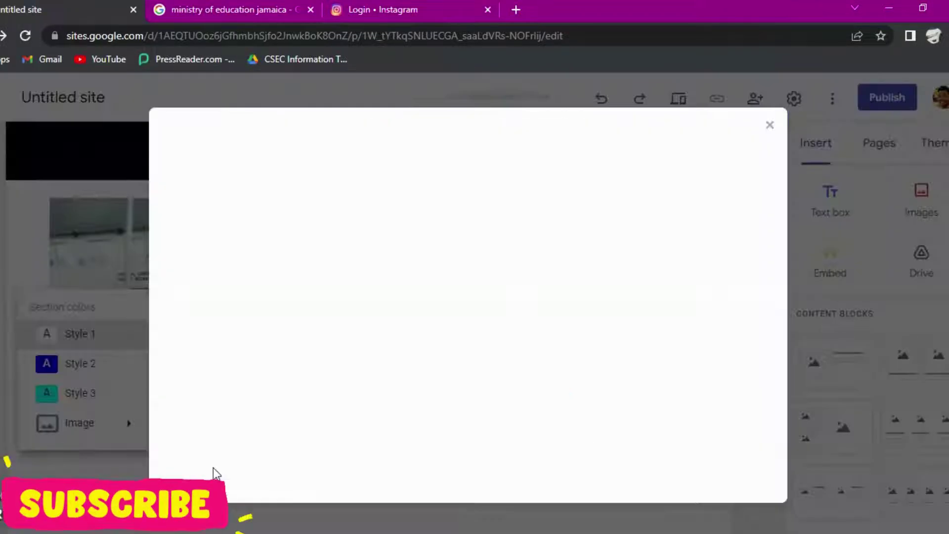
{"action": "left_click", "coordinate": [434, 168]}
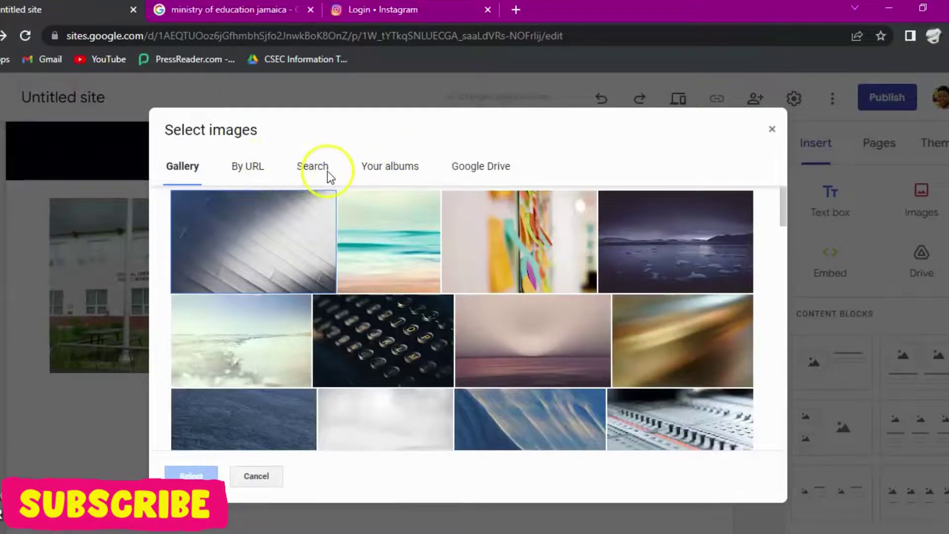
{"action": "left_click", "coordinate": [312, 169]}
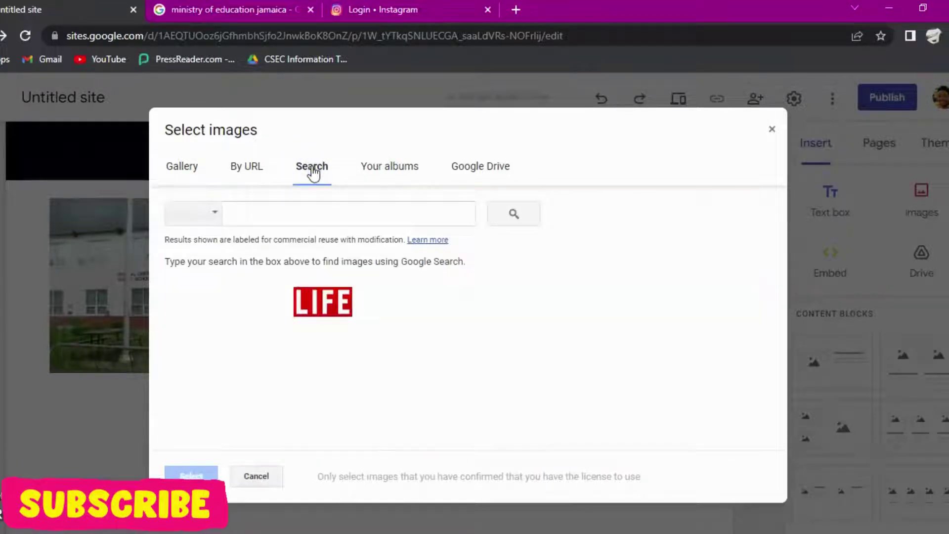
Step: Search images for 'suede' and apply the brown suede texture as the section background
{"action": "left_click", "coordinate": [315, 217]}
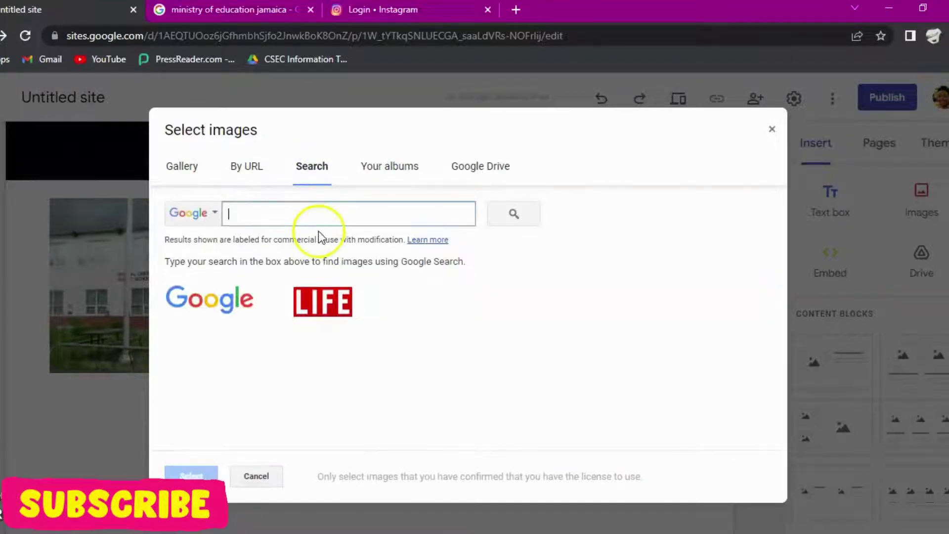
{"action": "left_click", "coordinate": [313, 212]}
{"action": "type", "text": "suede"}
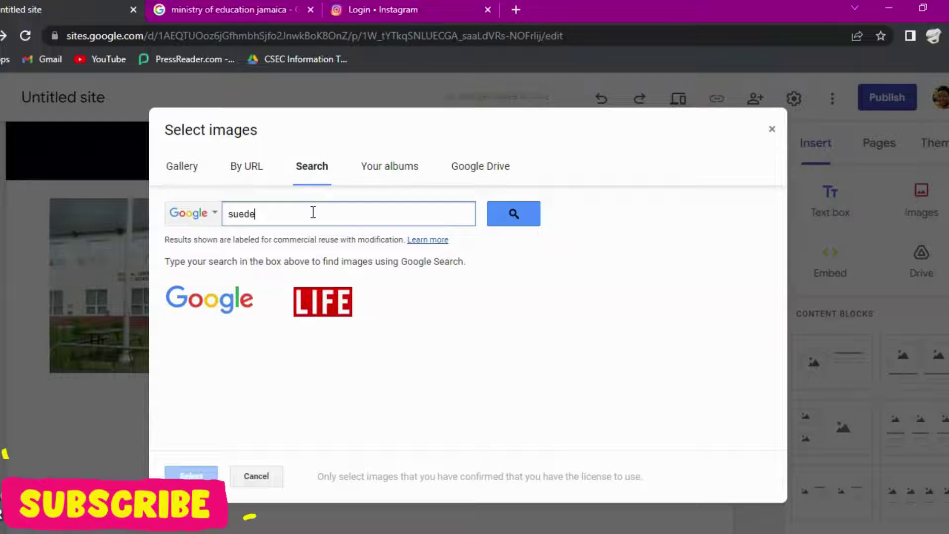
{"action": "left_click", "coordinate": [222, 294]}
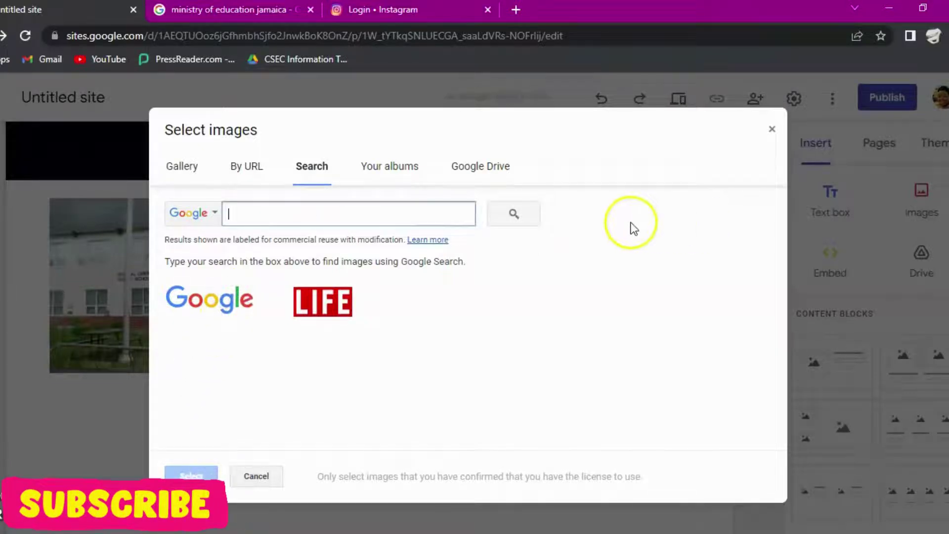
{"action": "type", "text": "suede"}
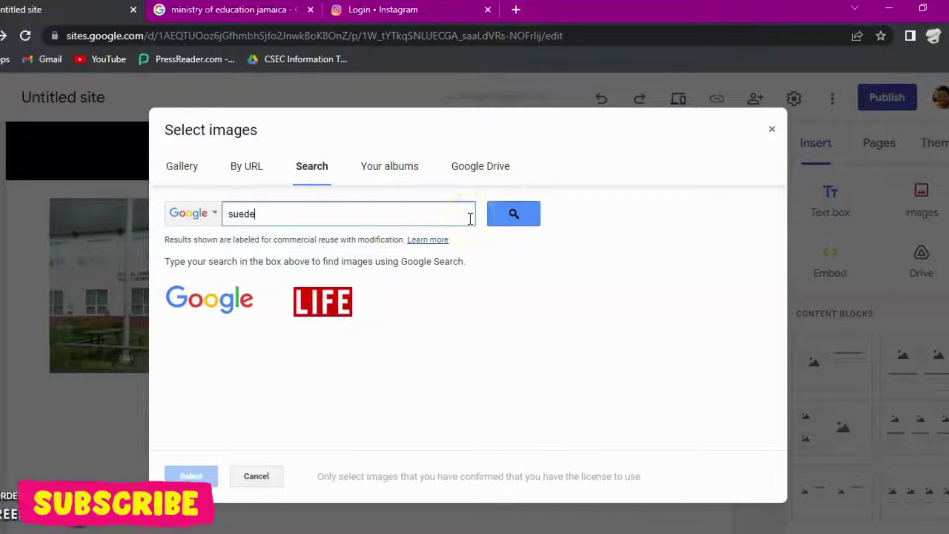
{"action": "left_click", "coordinate": [521, 213]}
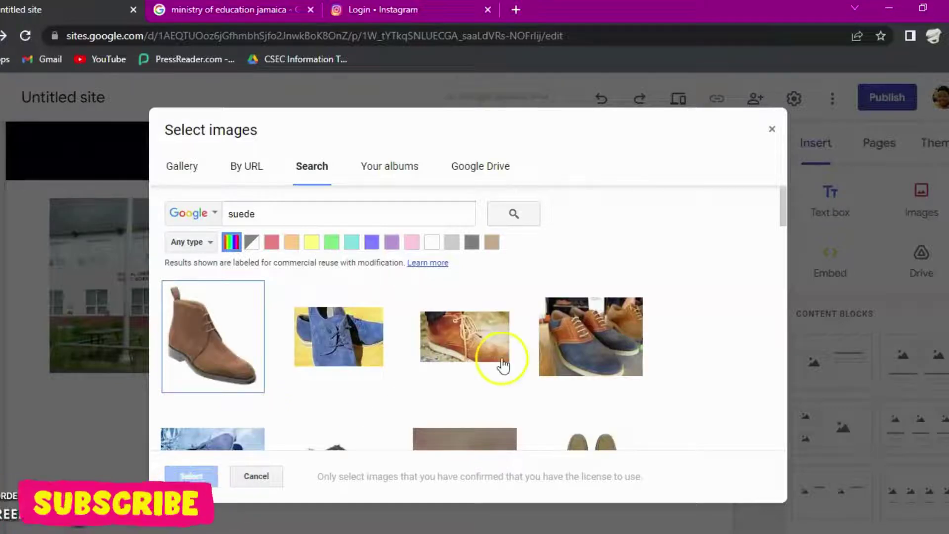
{"action": "left_click", "coordinate": [502, 365]}
{"action": "scroll", "coordinate": [494, 371], "scroll_direction": "down", "scroll_amount": 5}
{"action": "left_click", "coordinate": [471, 238]}
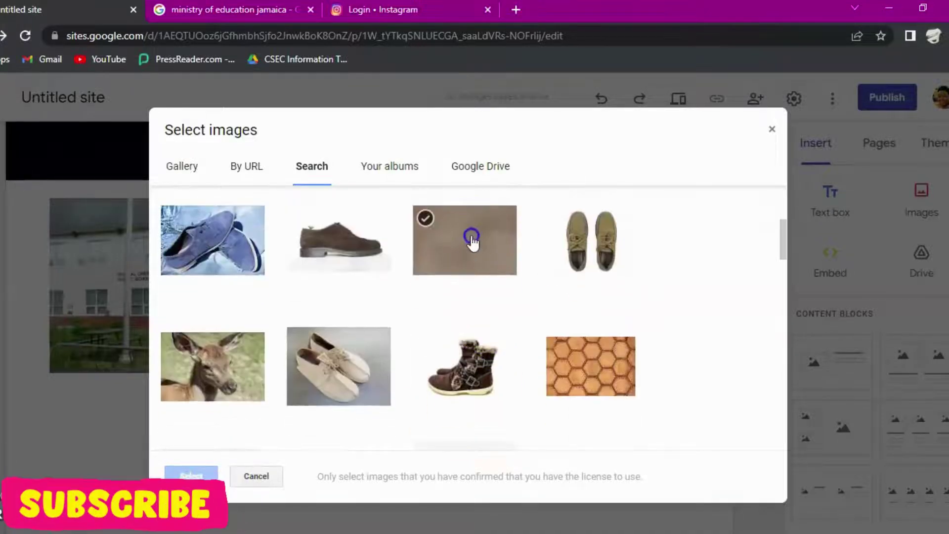
{"action": "left_click", "coordinate": [196, 475]}
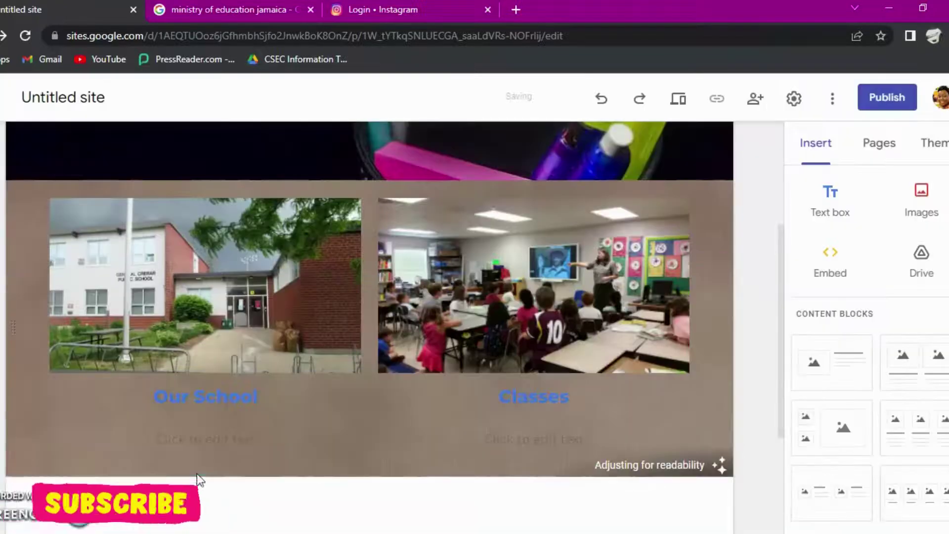
Step: Darken the suede background so the card titles read clearly, keeping the image centred
{"action": "left_click", "coordinate": [220, 396]}
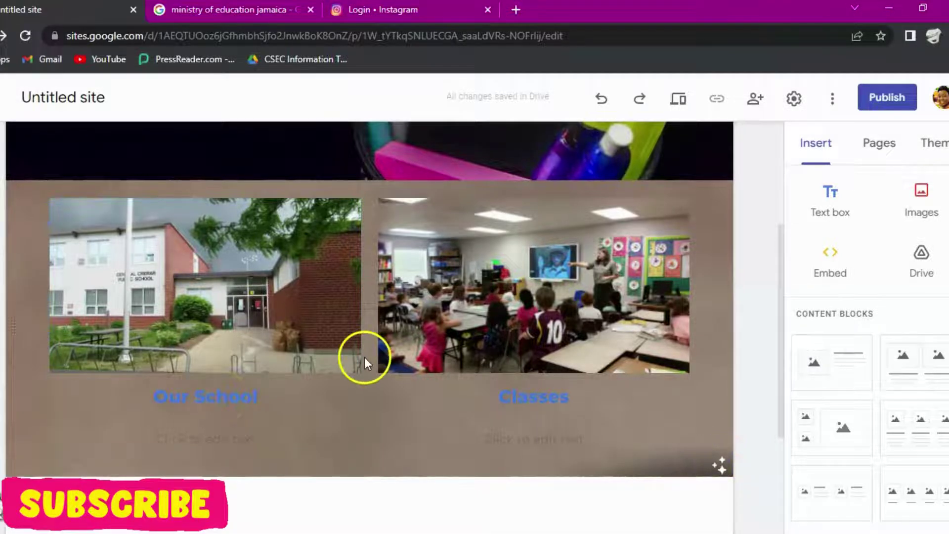
{"action": "left_click", "coordinate": [537, 395]}
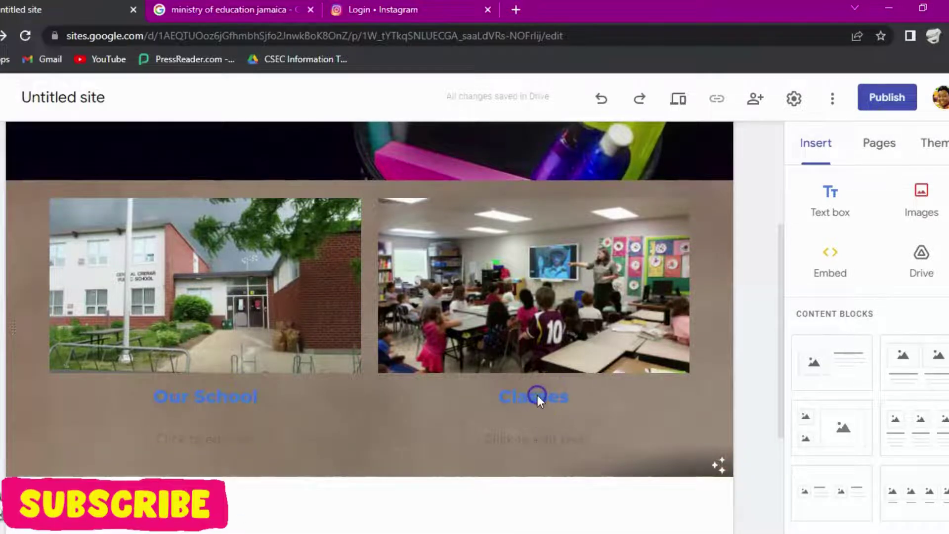
{"action": "left_click", "coordinate": [721, 462]}
{"action": "left_click", "coordinate": [718, 468]}
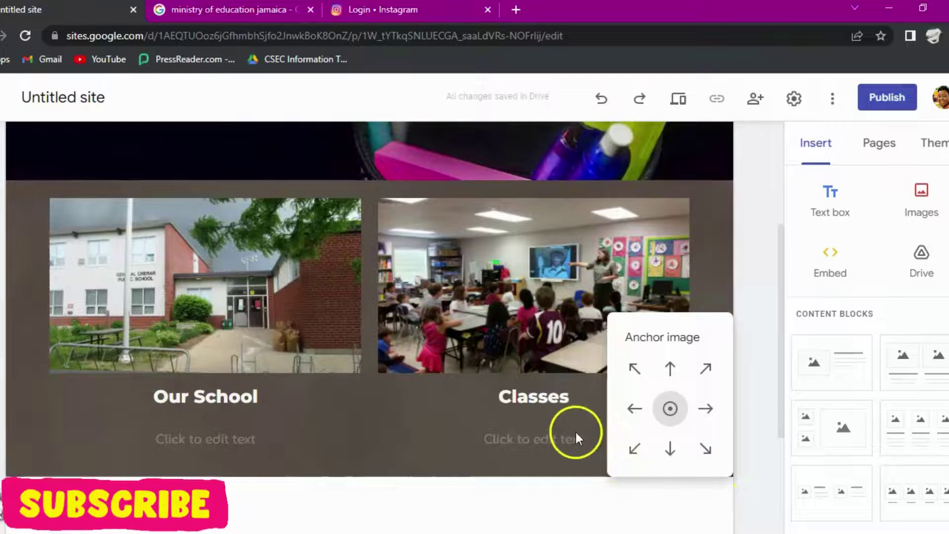
{"action": "left_click", "coordinate": [416, 425]}
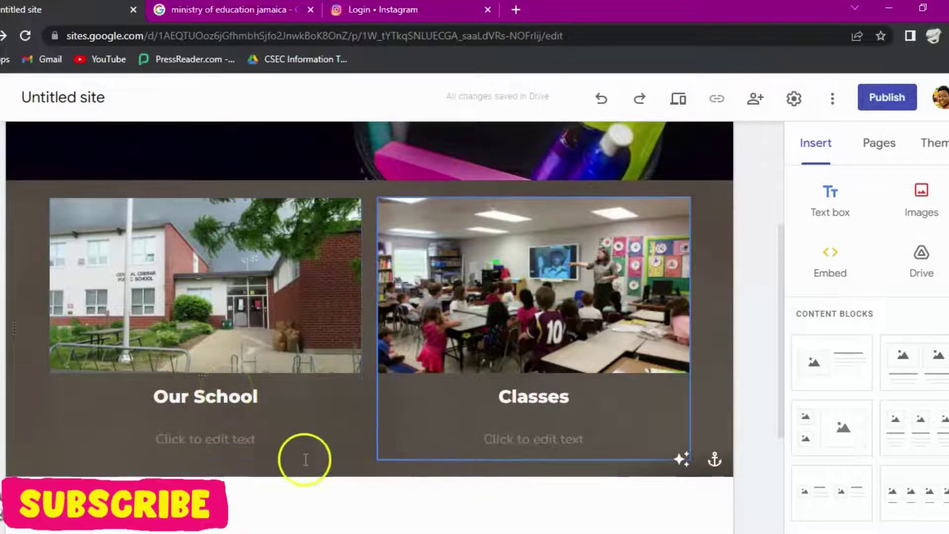
Step: Start editing the Our School description, then move to the Classes description
{"action": "left_click", "coordinate": [215, 440]}
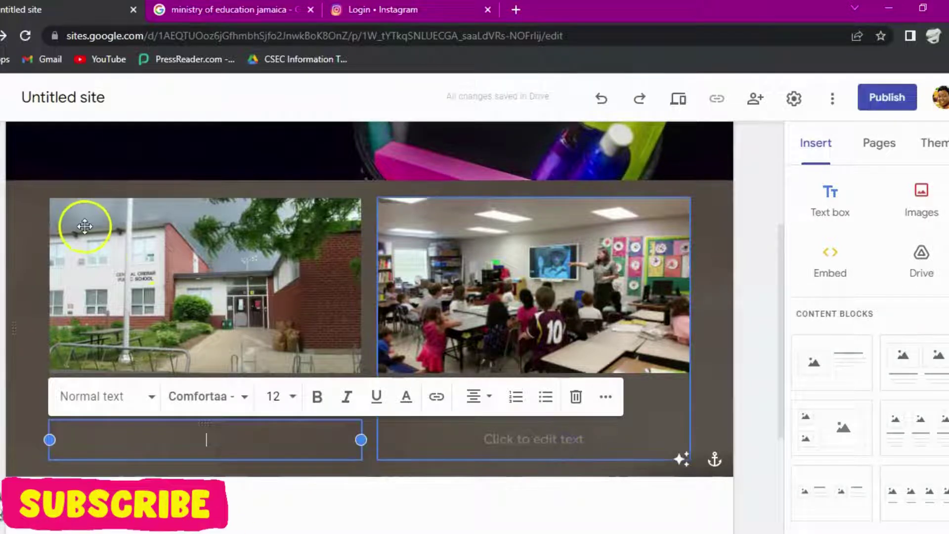
{"action": "key", "text": "Tab"}
{"action": "scroll", "coordinate": [131, 303], "scroll_direction": "down", "scroll_amount": 4}
Step: Centre-align the site footer's credit line
{"action": "mouse_move", "coordinate": [318, 435]}
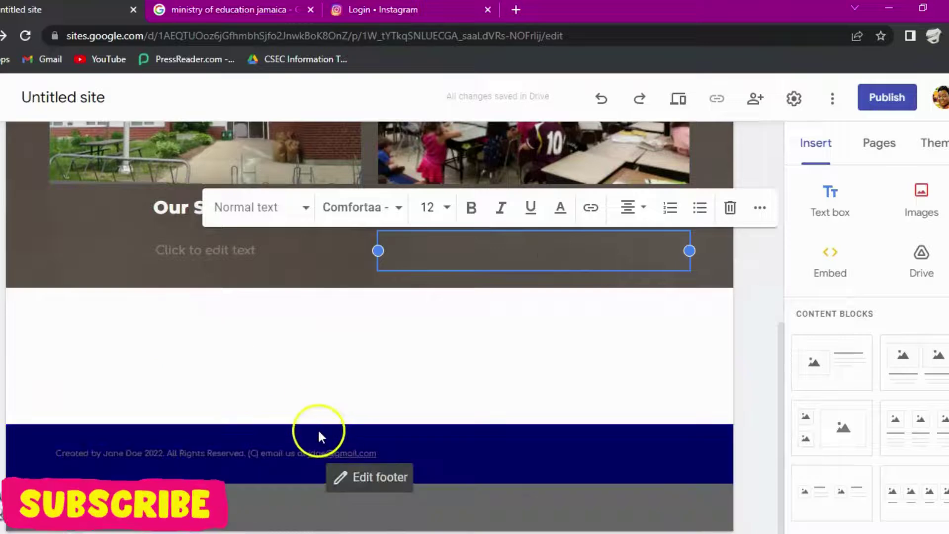
{"action": "left_click", "coordinate": [367, 479]}
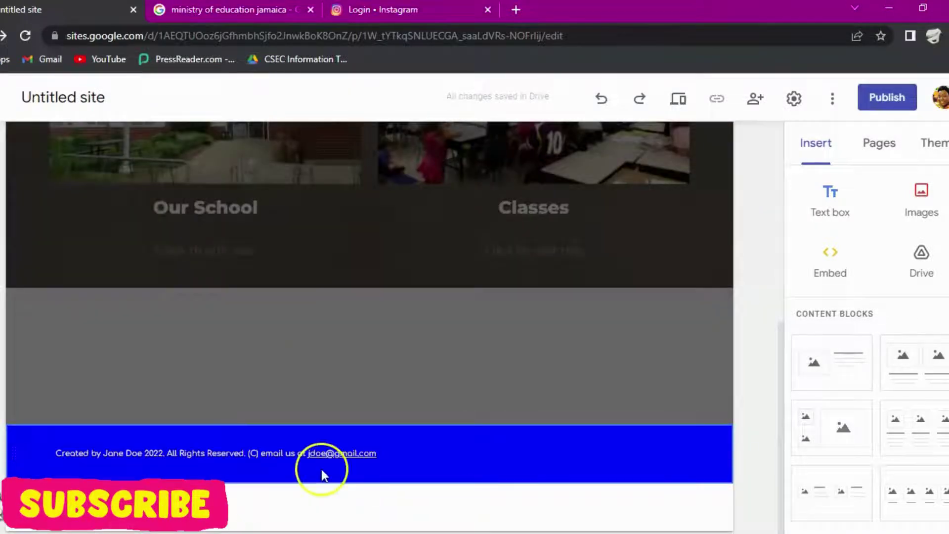
{"action": "triple_click", "coordinate": [52, 449]}
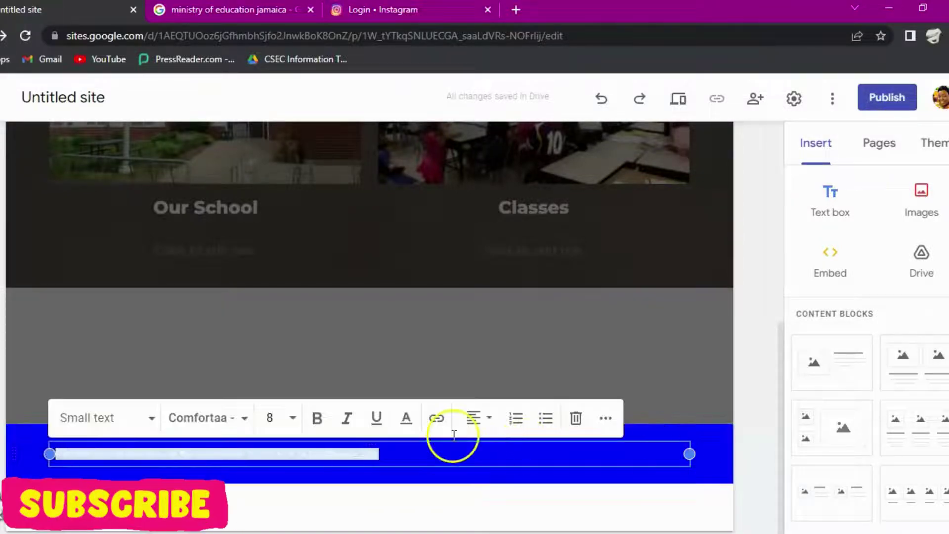
{"action": "left_click", "coordinate": [492, 420]}
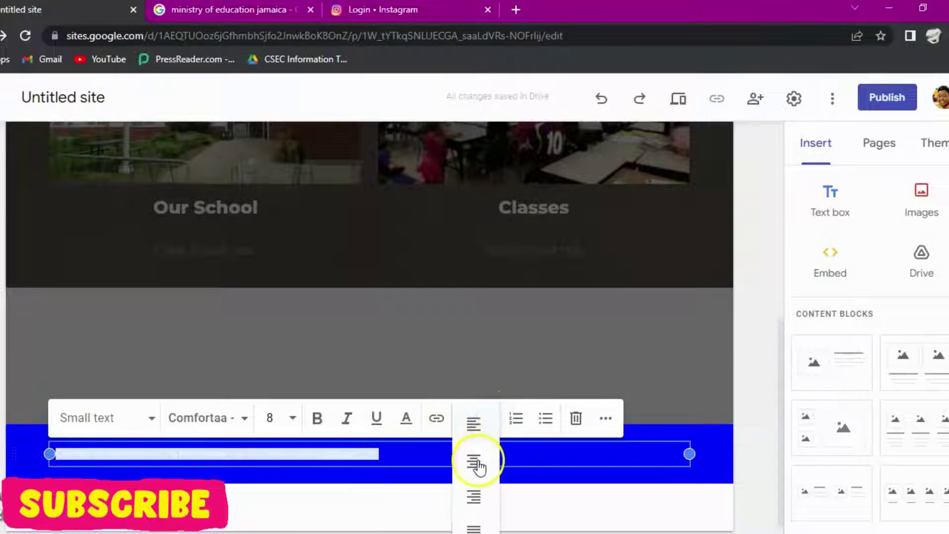
{"action": "left_click", "coordinate": [477, 465]}
{"action": "left_click", "coordinate": [317, 423]}
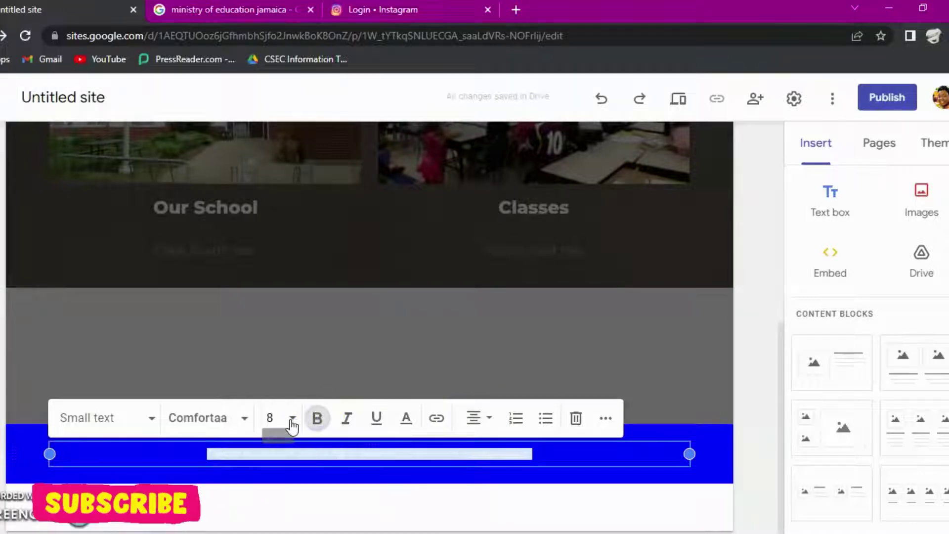
Step: Set the footer text size to 10 points and return to the page top
{"action": "left_click", "coordinate": [293, 418]}
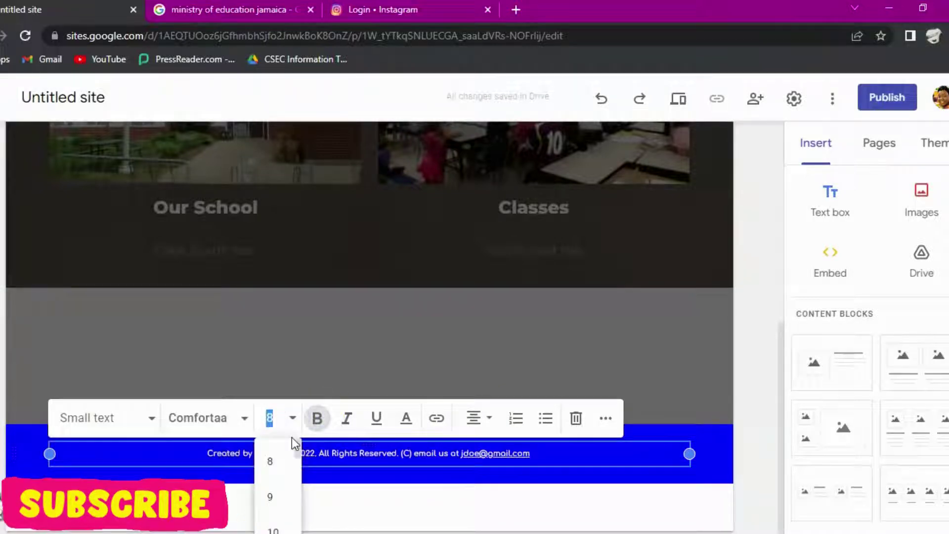
{"action": "scroll", "coordinate": [272, 496], "scroll_direction": "down", "scroll_amount": 2}
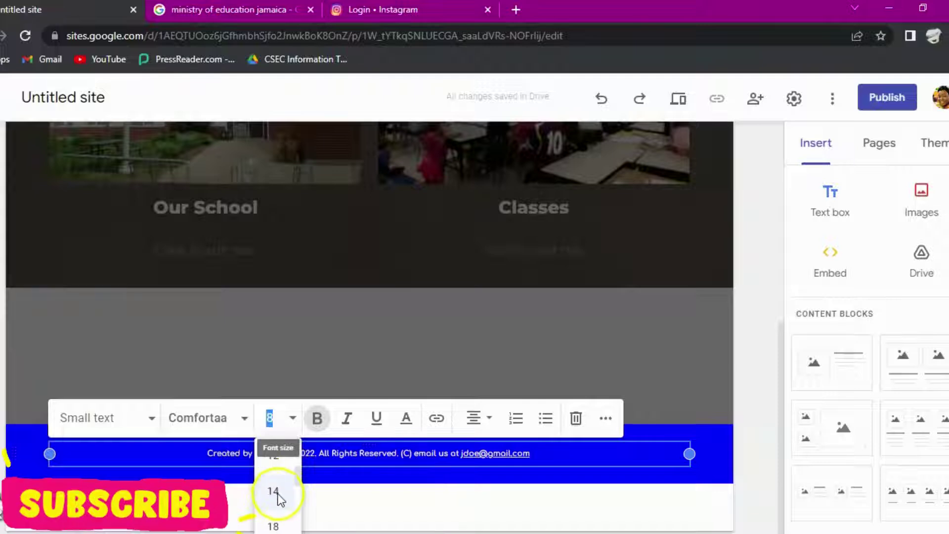
{"action": "left_click", "coordinate": [275, 470]}
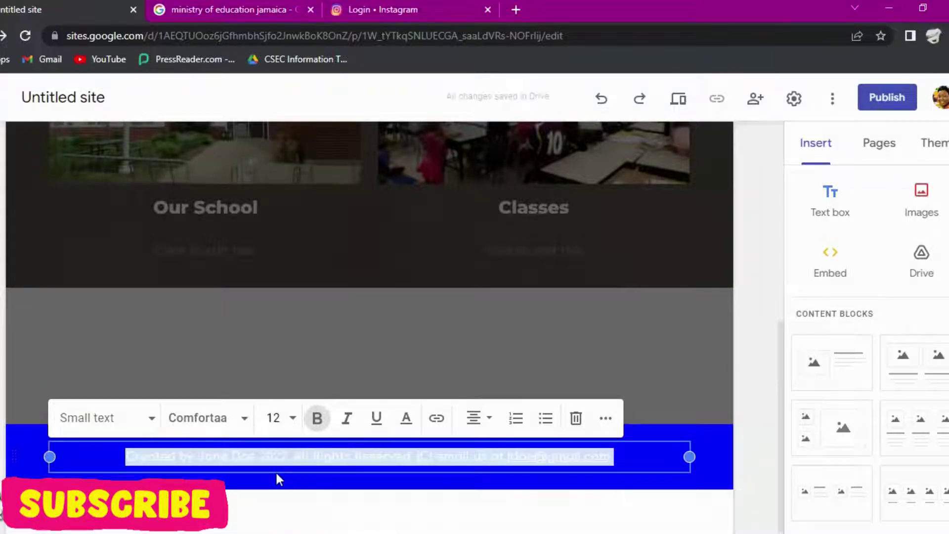
{"action": "left_click", "coordinate": [293, 418]}
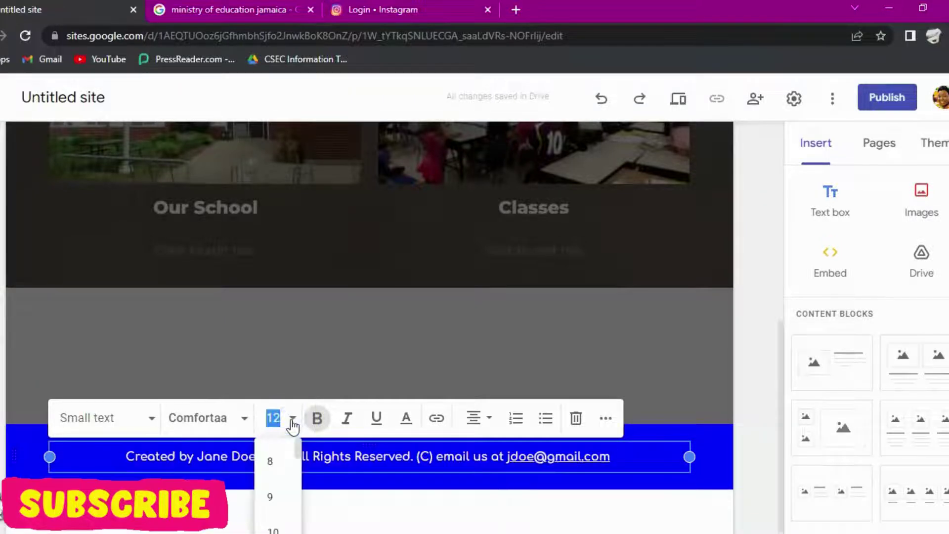
{"action": "scroll", "coordinate": [271, 503], "scroll_direction": "up", "scroll_amount": 4}
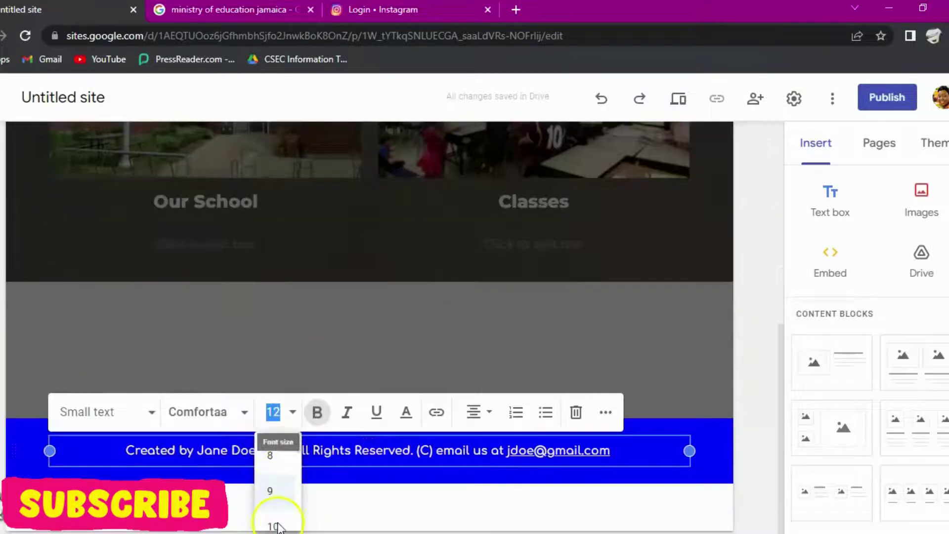
{"action": "left_click", "coordinate": [274, 523]}
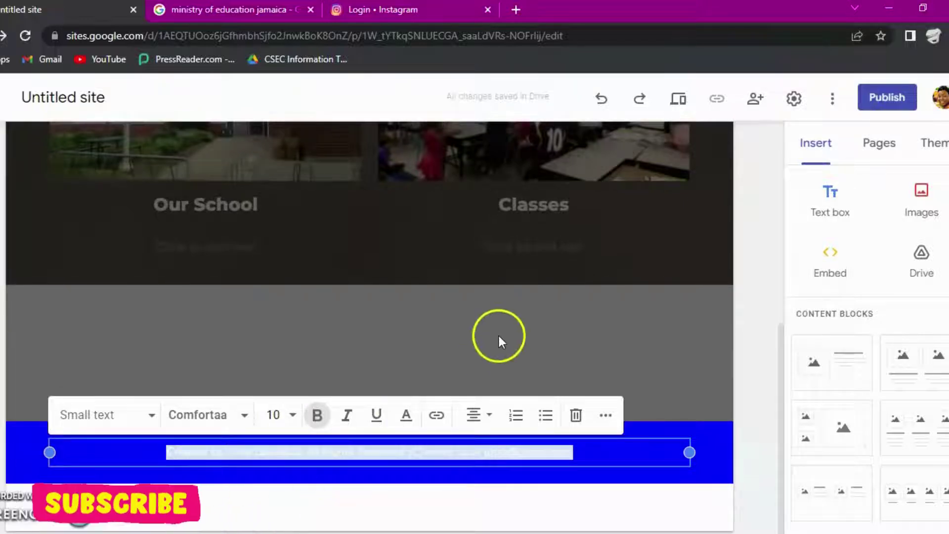
{"action": "left_click", "coordinate": [608, 364]}
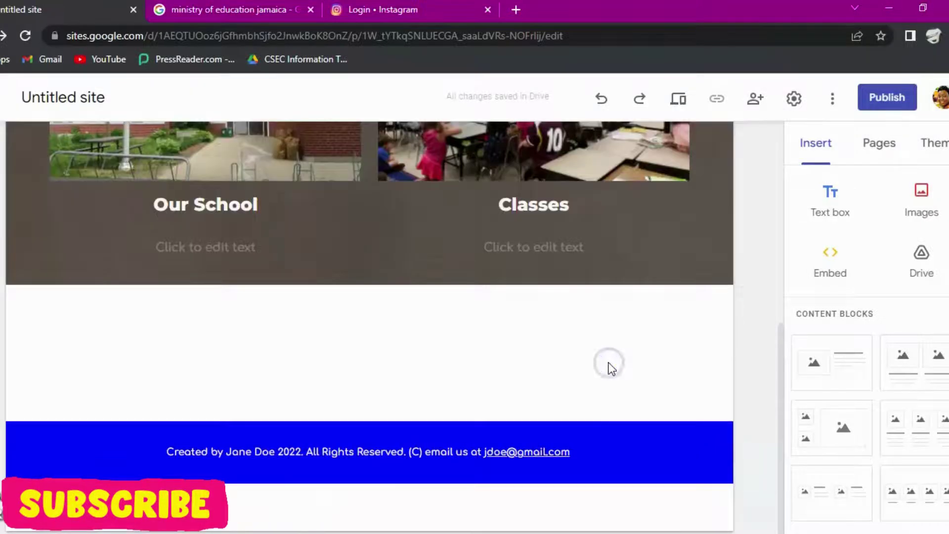
{"action": "scroll", "coordinate": [575, 424], "scroll_direction": "up", "scroll_amount": 7}
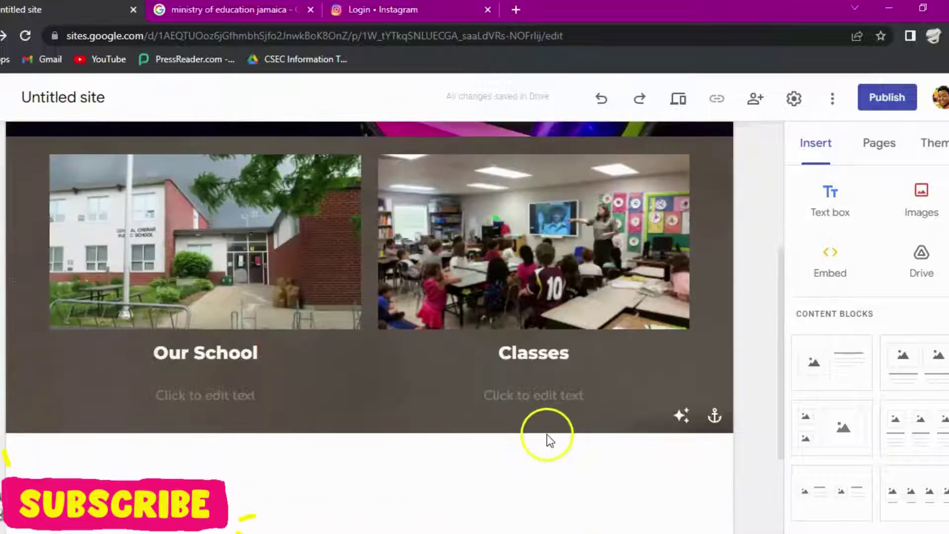
{"action": "scroll", "coordinate": [466, 464], "scroll_direction": "up", "scroll_amount": 1}
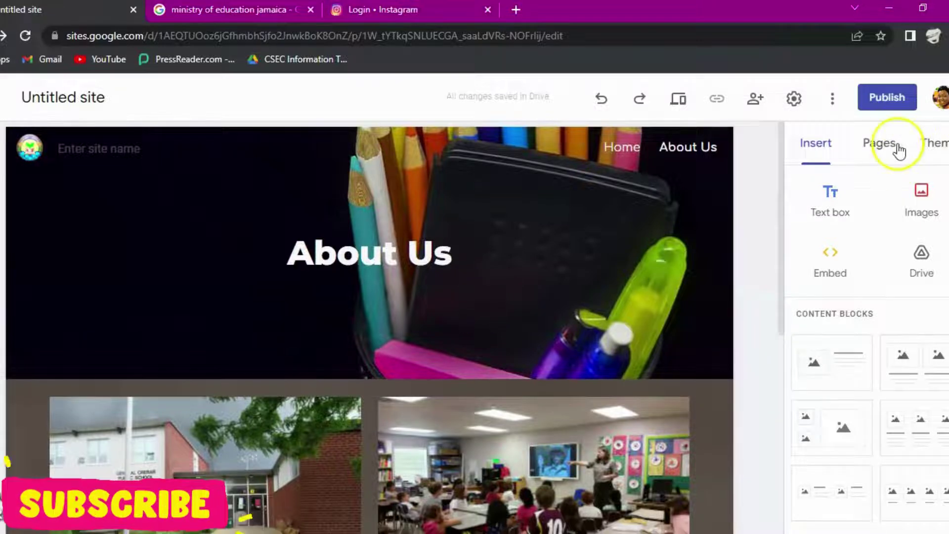
Step: Create an 'Our Partners' subpage nested under About Us in the Pages list
{"action": "left_click", "coordinate": [878, 150]}
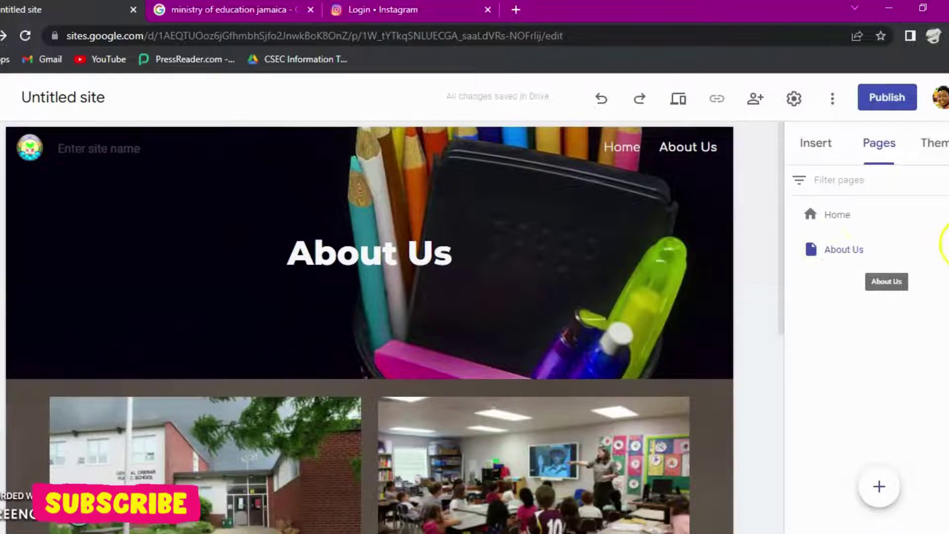
{"action": "left_click", "coordinate": [937, 249]}
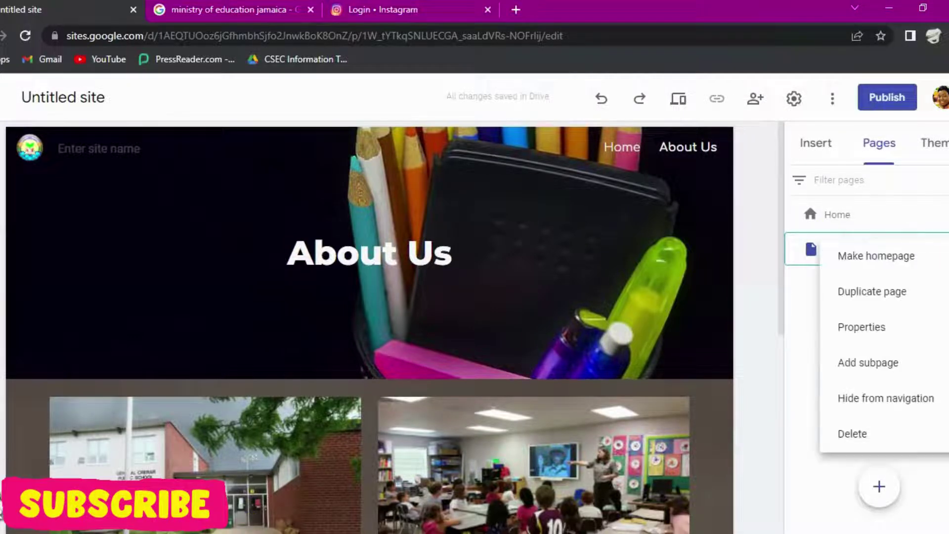
{"action": "key", "text": "Escape"}
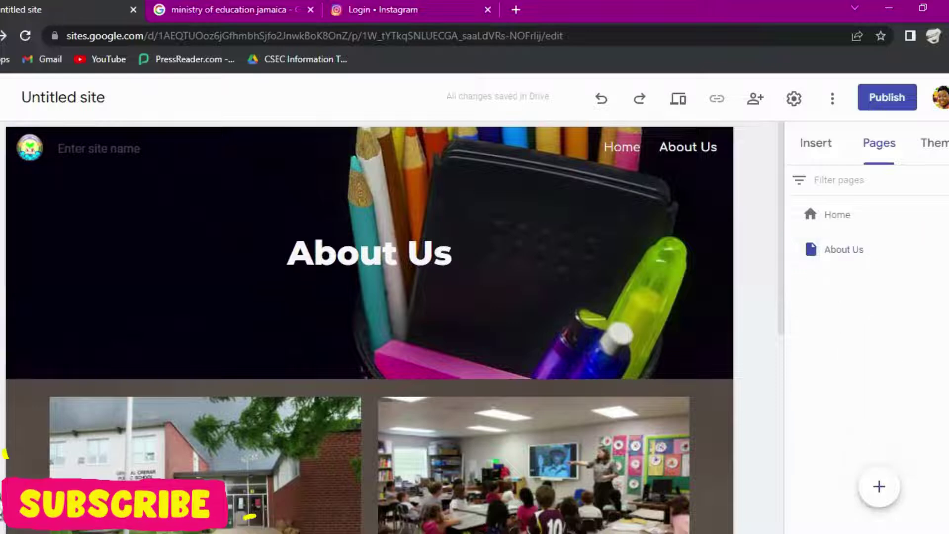
{"action": "left_click", "coordinate": [937, 249]}
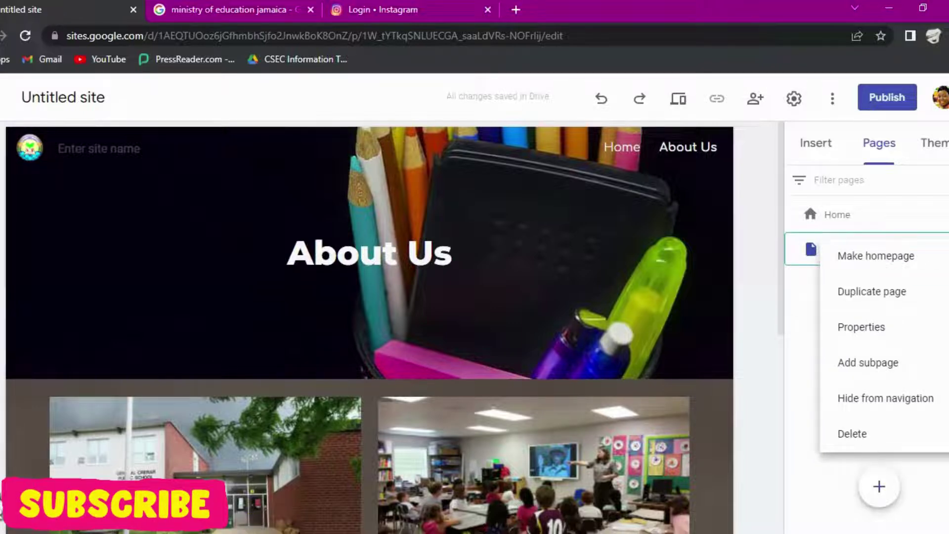
{"action": "left_click", "coordinate": [868, 365]}
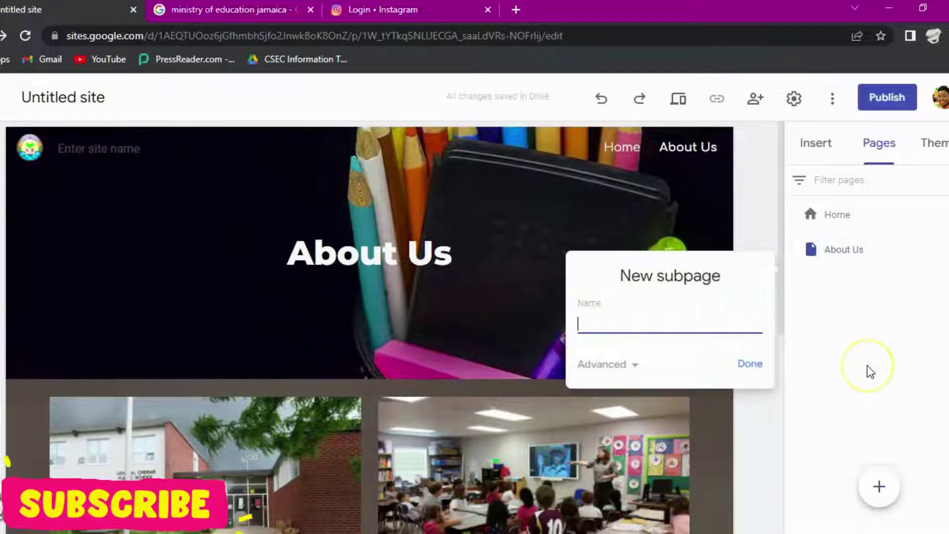
{"action": "left_click", "coordinate": [600, 322]}
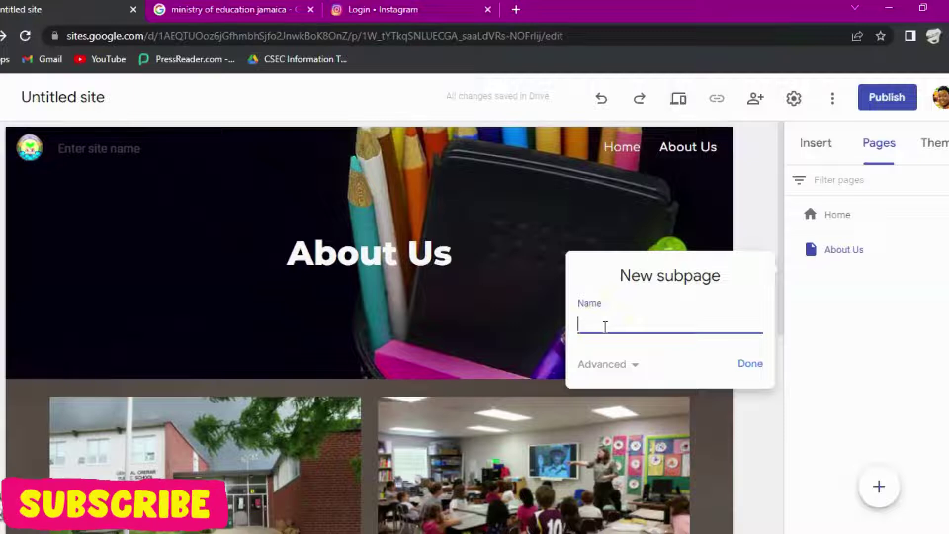
{"action": "type", "text": "Our "}
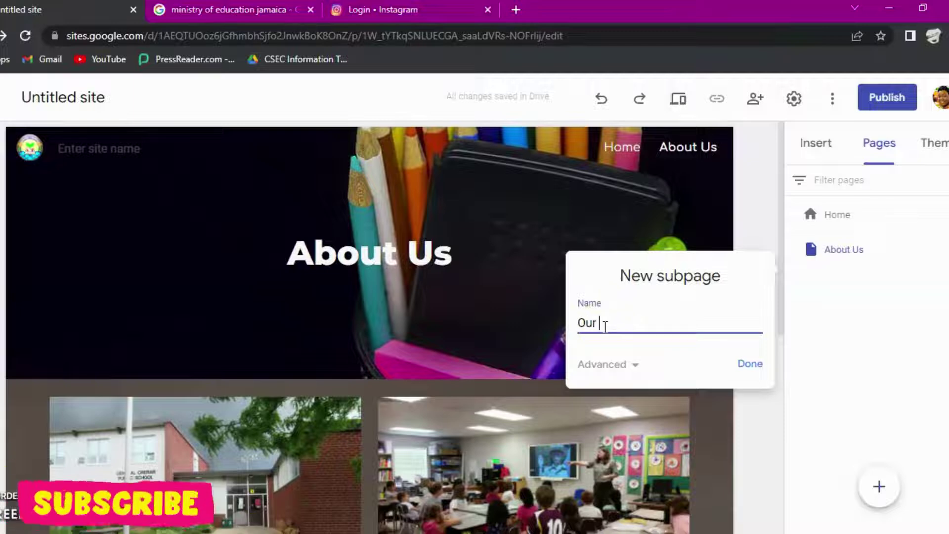
{"action": "type", "text": "Partnet"}
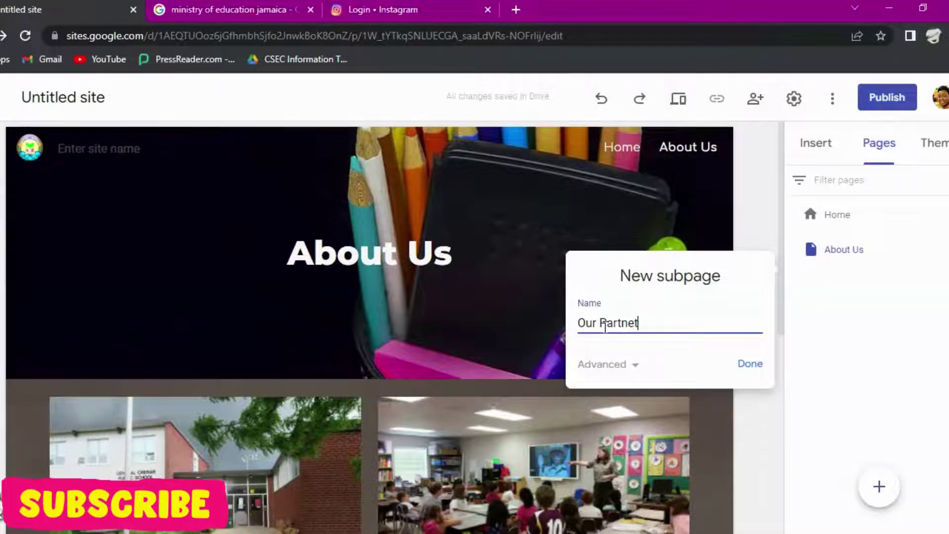
{"action": "type", "text": "s"}
{"action": "left_click", "coordinate": [741, 368]}
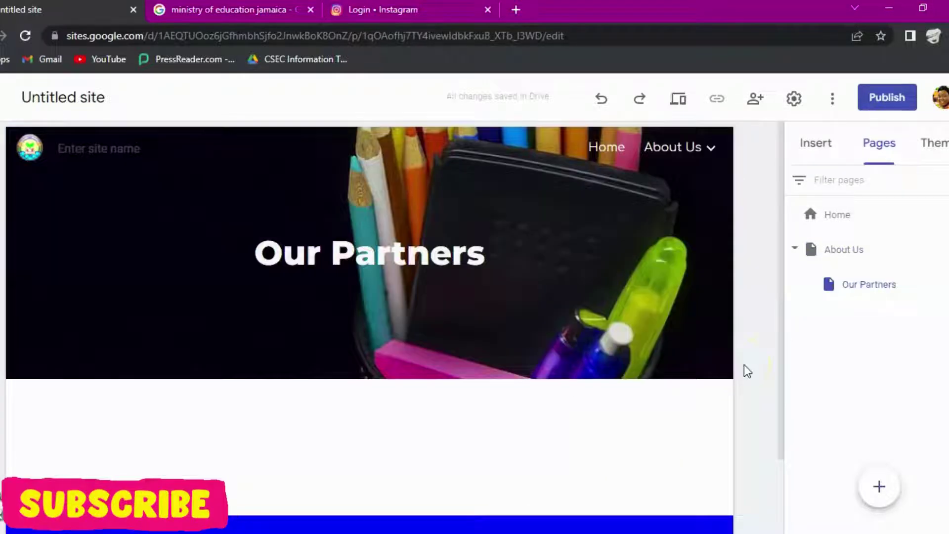
{"action": "scroll", "coordinate": [426, 402], "scroll_direction": "down", "scroll_amount": 2}
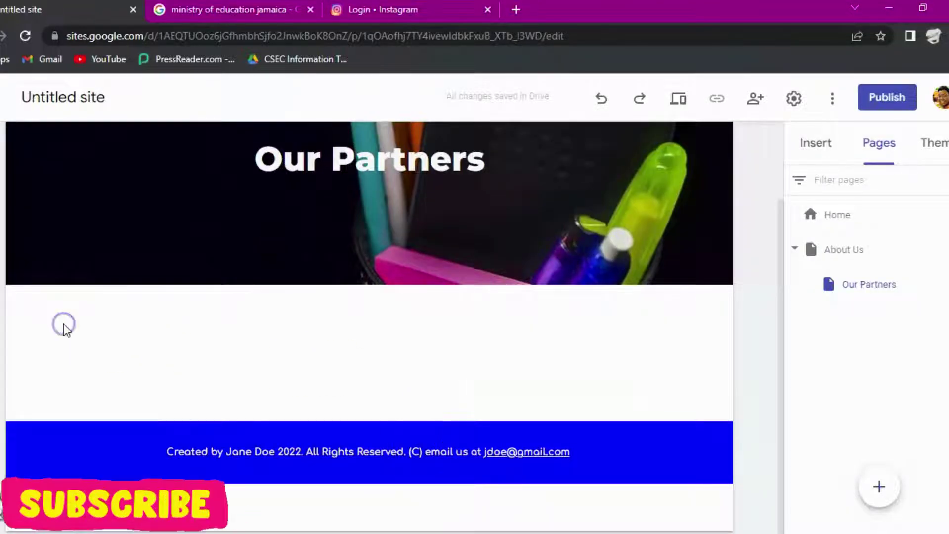
Step: Add an image-and-text block and start choosing an image for its placeholder
{"action": "left_click", "coordinate": [815, 148]}
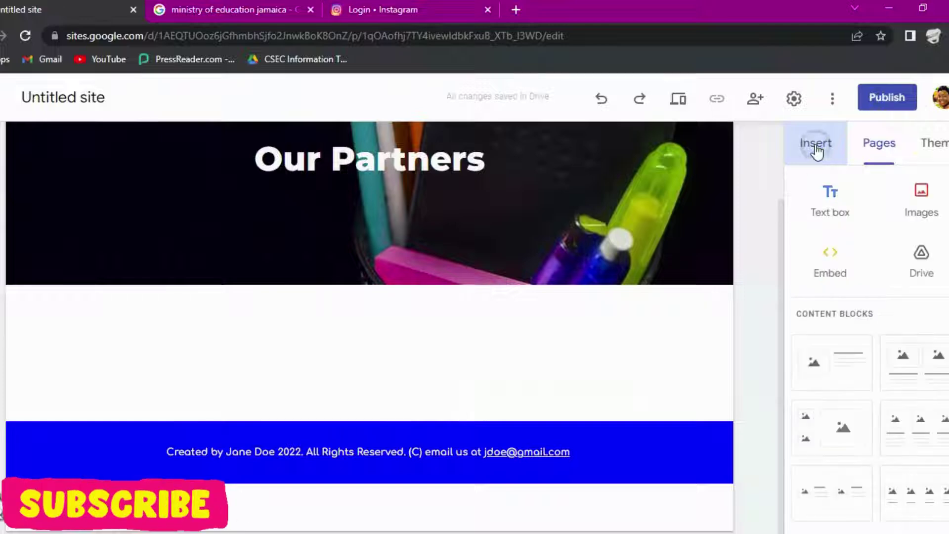
{"action": "left_click", "coordinate": [837, 372]}
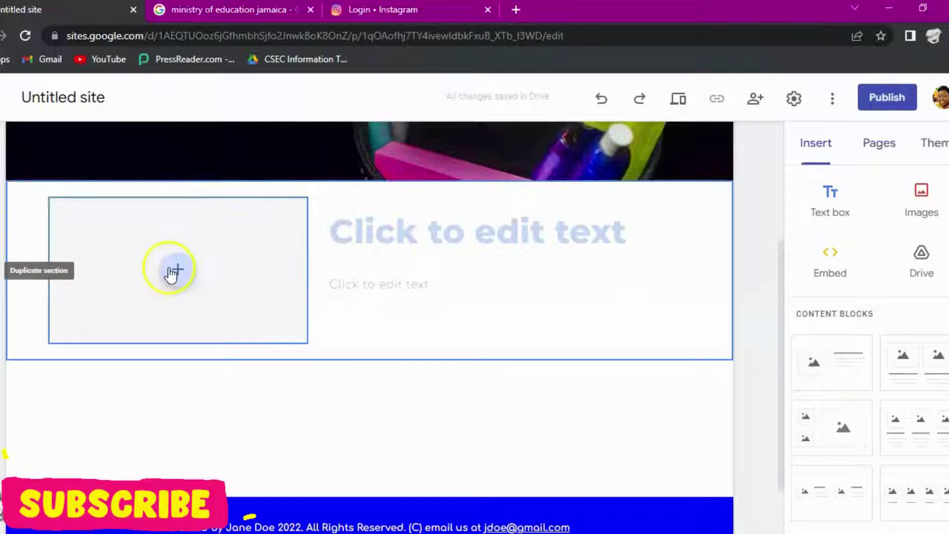
{"action": "left_click", "coordinate": [173, 272]}
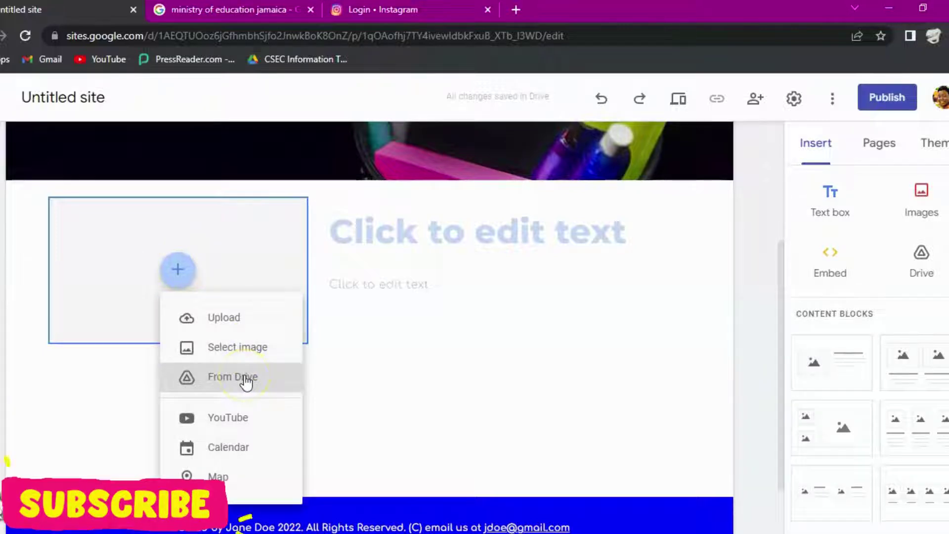
{"action": "left_click", "coordinate": [250, 346]}
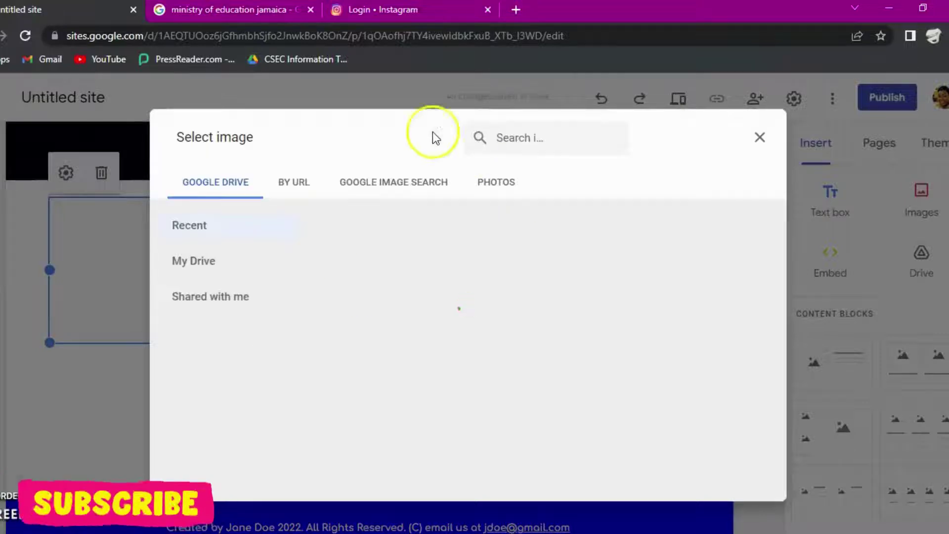
Step: Search Google images for 'minister of education' and browse the results
{"action": "left_click", "coordinate": [386, 187]}
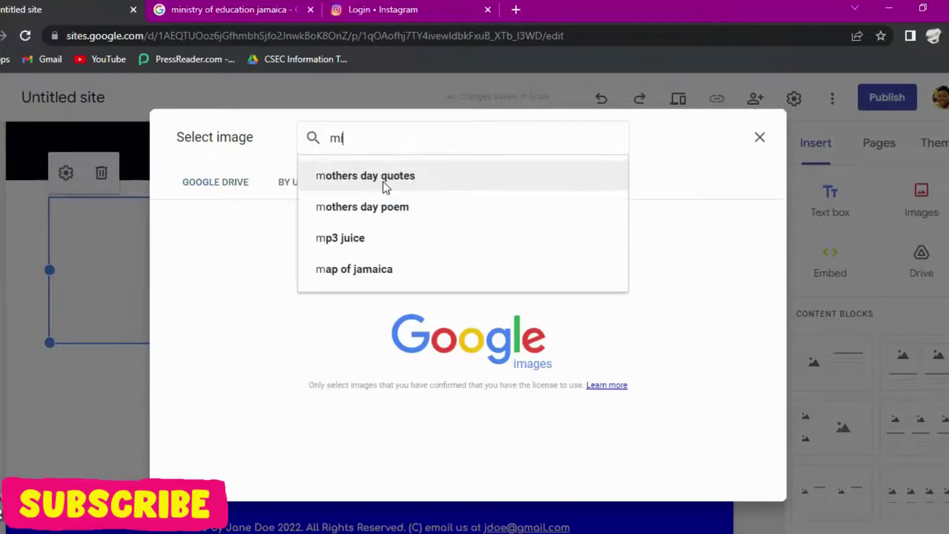
{"action": "type", "text": "ini"}
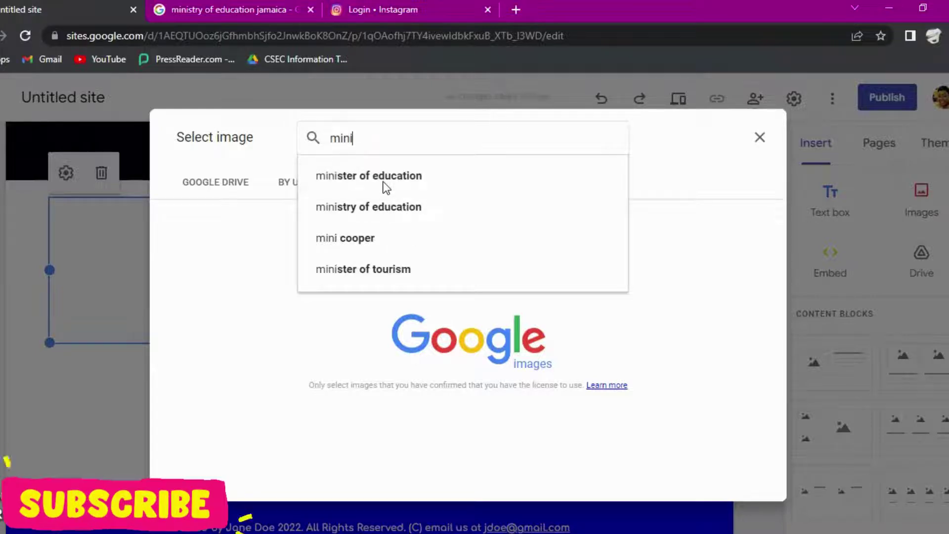
{"action": "left_click", "coordinate": [383, 176]}
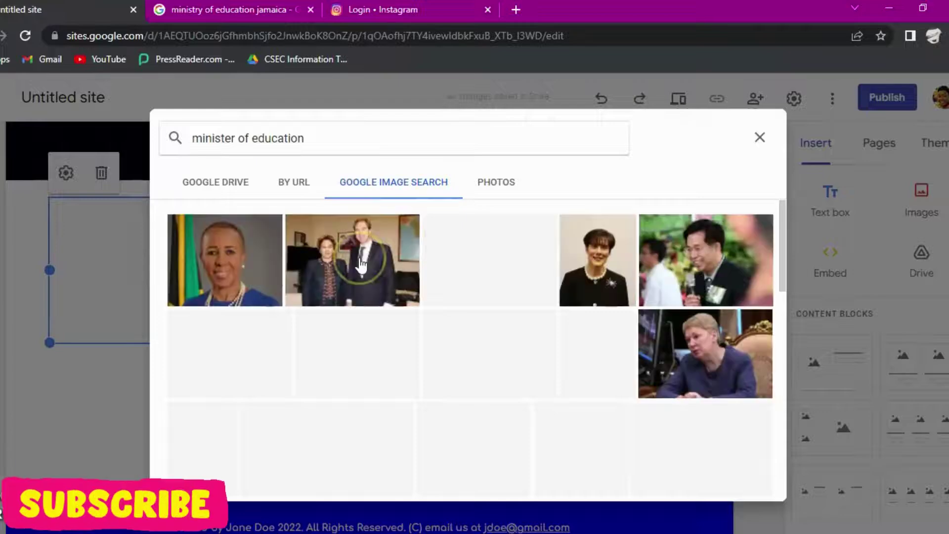
{"action": "left_click", "coordinate": [361, 352]}
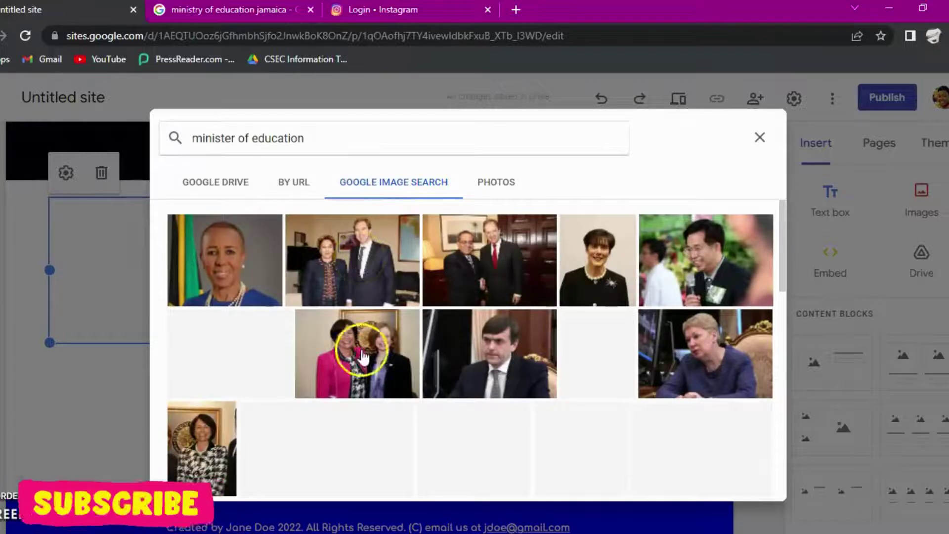
{"action": "scroll", "coordinate": [362, 355], "scroll_direction": "down", "scroll_amount": 10}
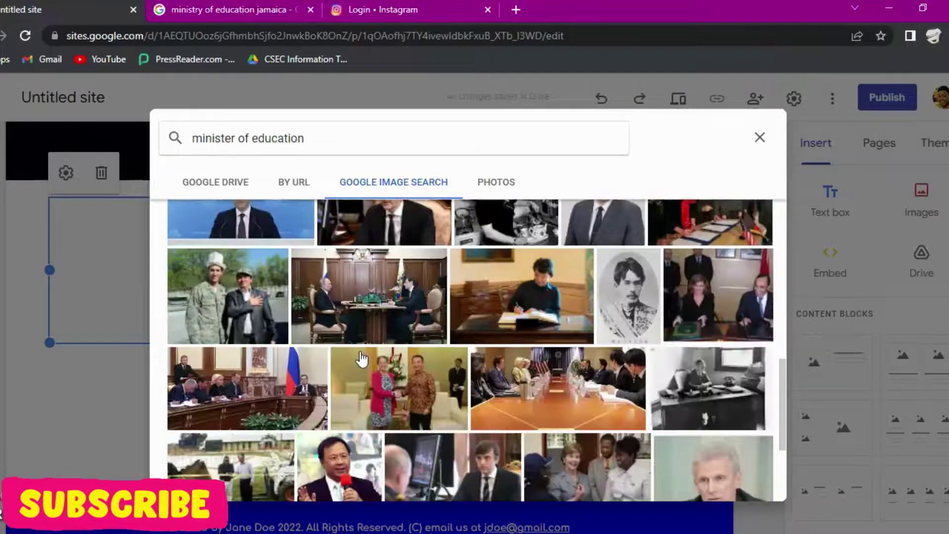
{"action": "scroll", "coordinate": [361, 359], "scroll_direction": "down", "scroll_amount": 2}
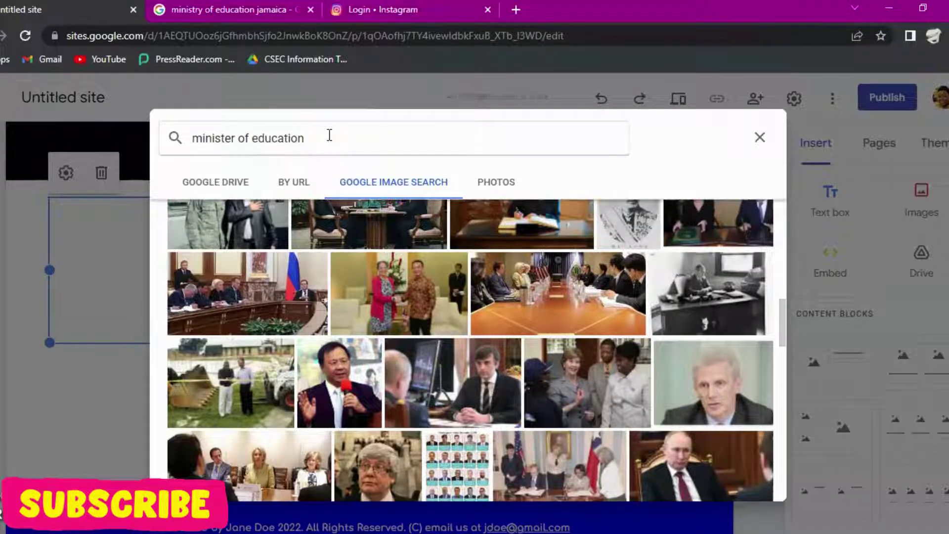
Step: Refine the search to 'minister of education jamaica' and select the palm-tree photo
{"action": "left_click", "coordinate": [329, 135]}
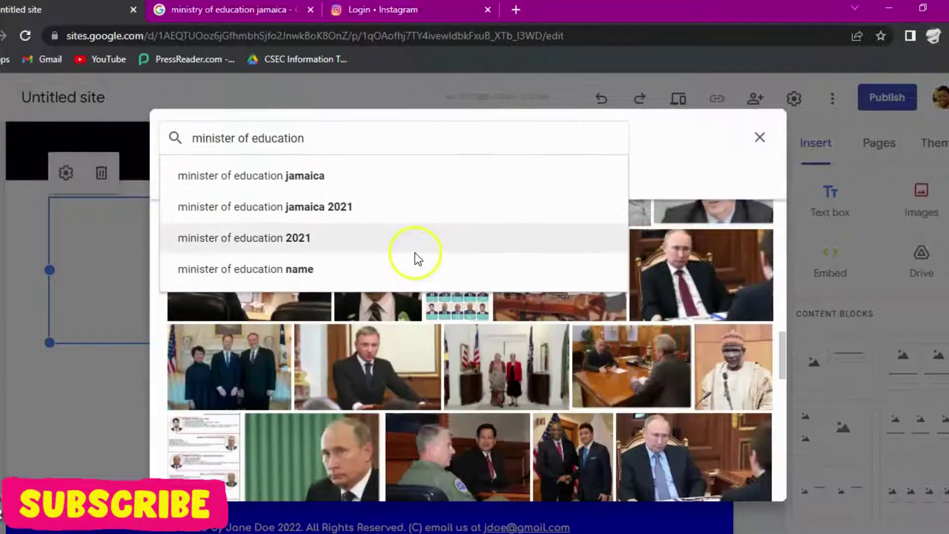
{"action": "left_click", "coordinate": [314, 176]}
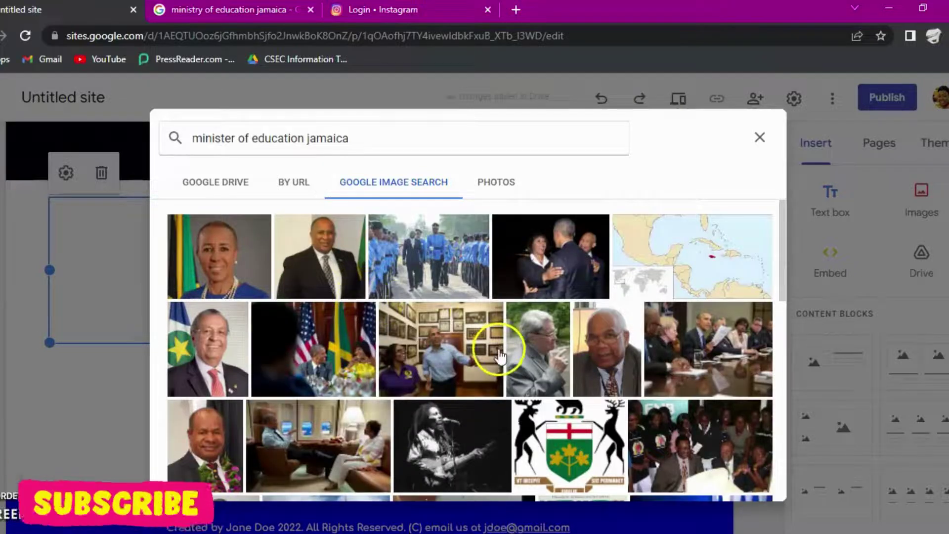
{"action": "scroll", "coordinate": [487, 395], "scroll_direction": "down", "scroll_amount": 5}
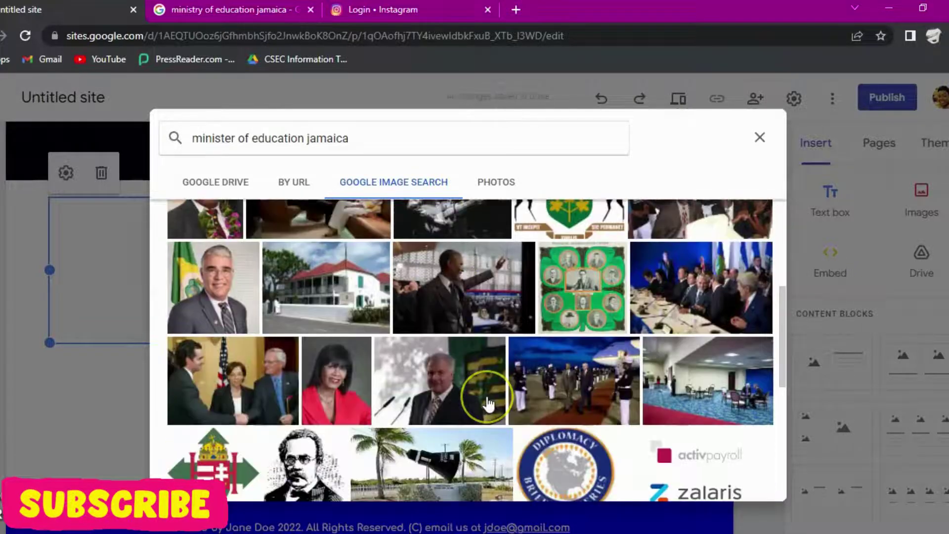
{"action": "scroll", "coordinate": [488, 403], "scroll_direction": "down", "scroll_amount": 4}
{"action": "scroll", "coordinate": [429, 286], "scroll_direction": "down", "scroll_amount": 2}
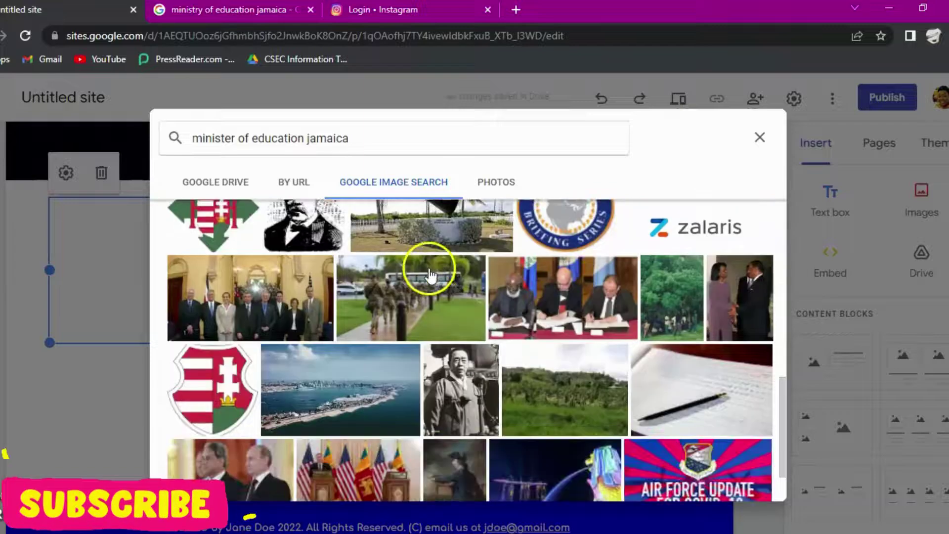
{"action": "scroll", "coordinate": [429, 276], "scroll_direction": "down", "scroll_amount": 2}
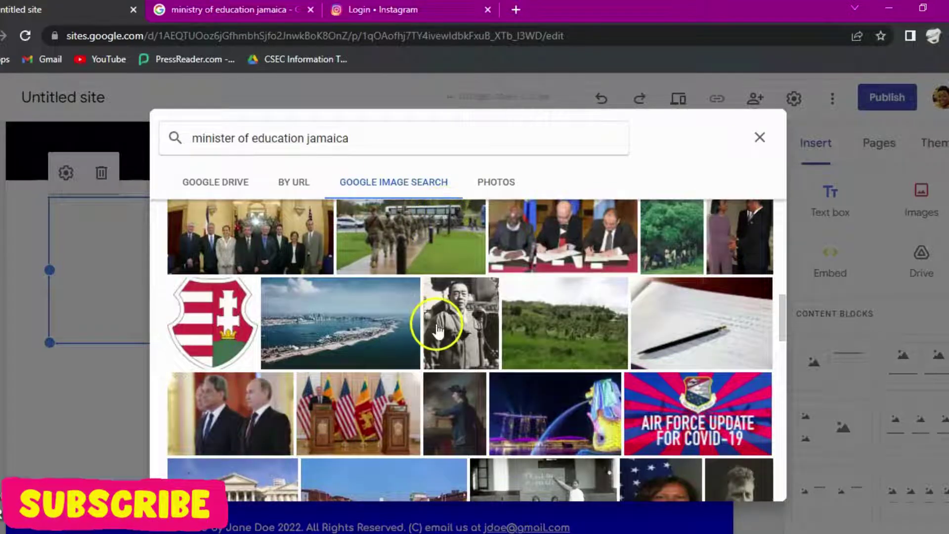
{"action": "scroll", "coordinate": [437, 330], "scroll_direction": "up", "scroll_amount": 4}
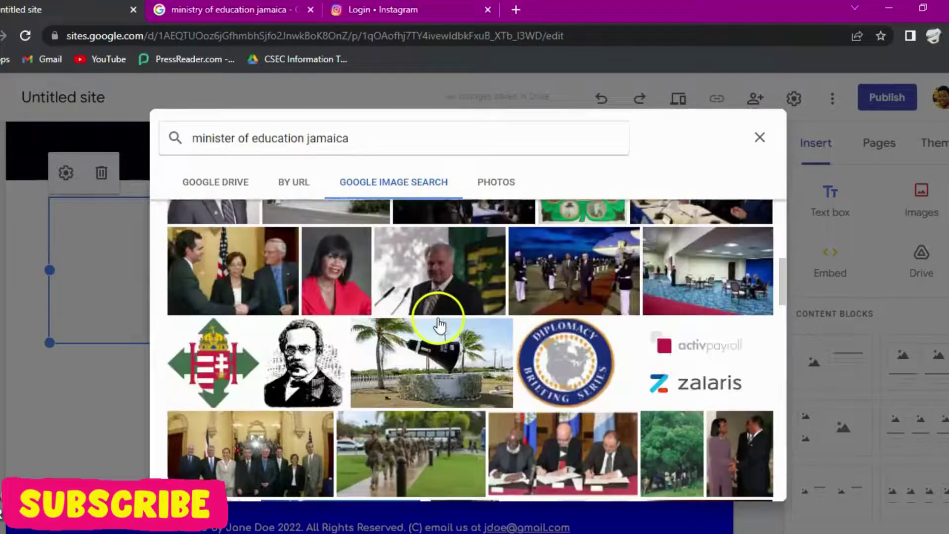
{"action": "left_click", "coordinate": [442, 356]}
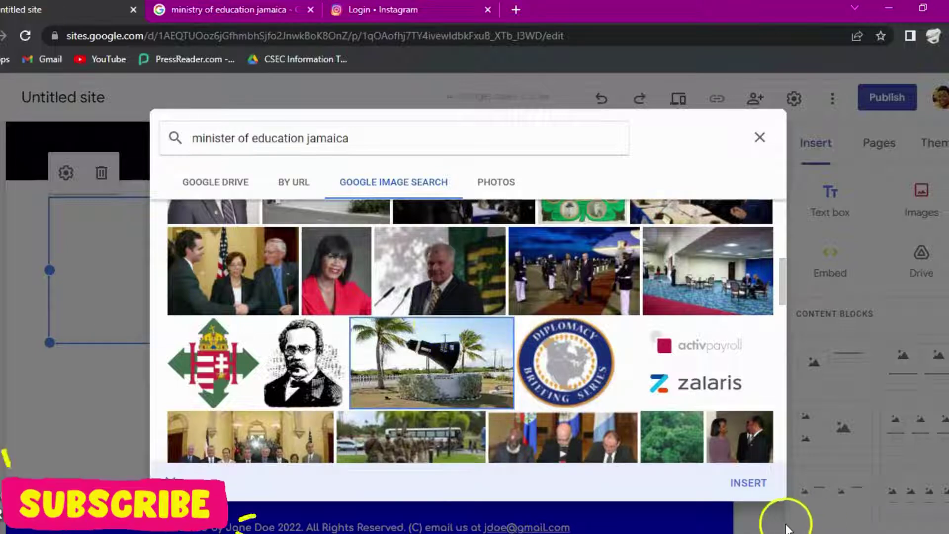
Step: Insert the palm-tree photo and stretch it taller
{"action": "left_click", "coordinate": [756, 484]}
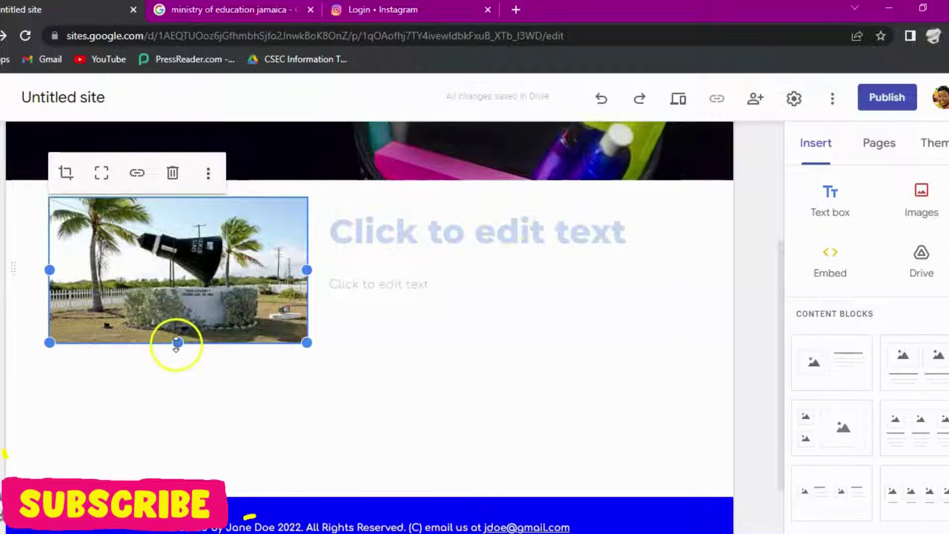
{"action": "left_click_drag", "start_coordinate": [176, 344], "coordinate": [178, 402]}
{"action": "left_click", "coordinate": [190, 359]}
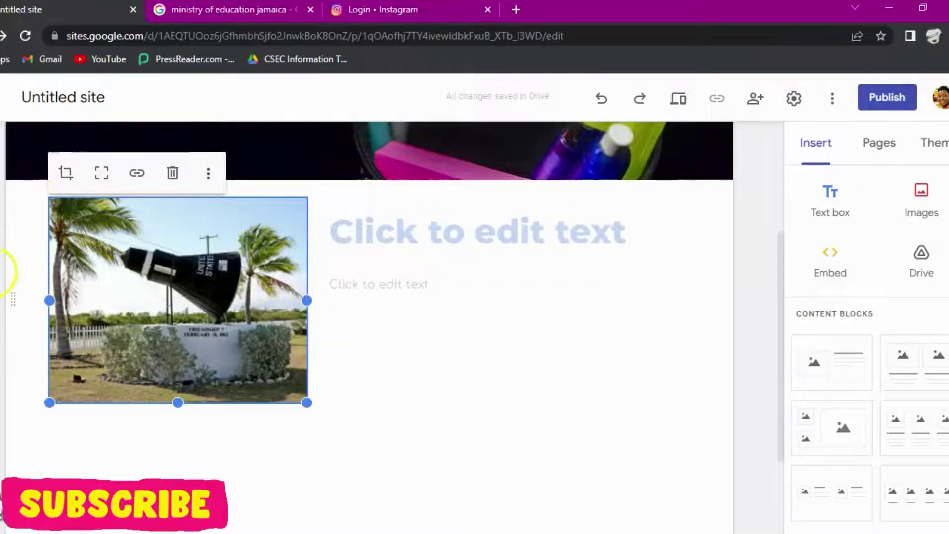
Step: Give the photo's section the cyan Style 3 section colours
{"action": "left_click", "coordinate": [1, 276]}
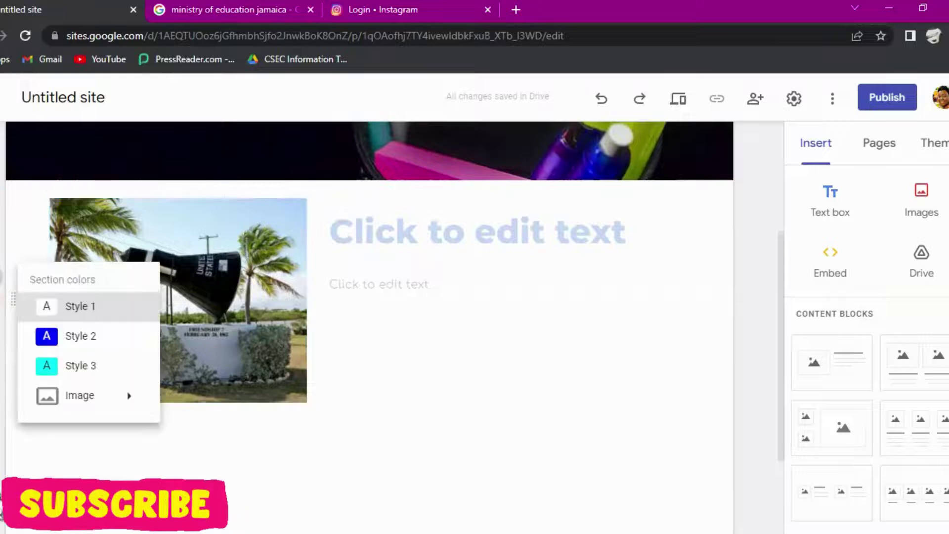
{"action": "left_click", "coordinate": [85, 336]}
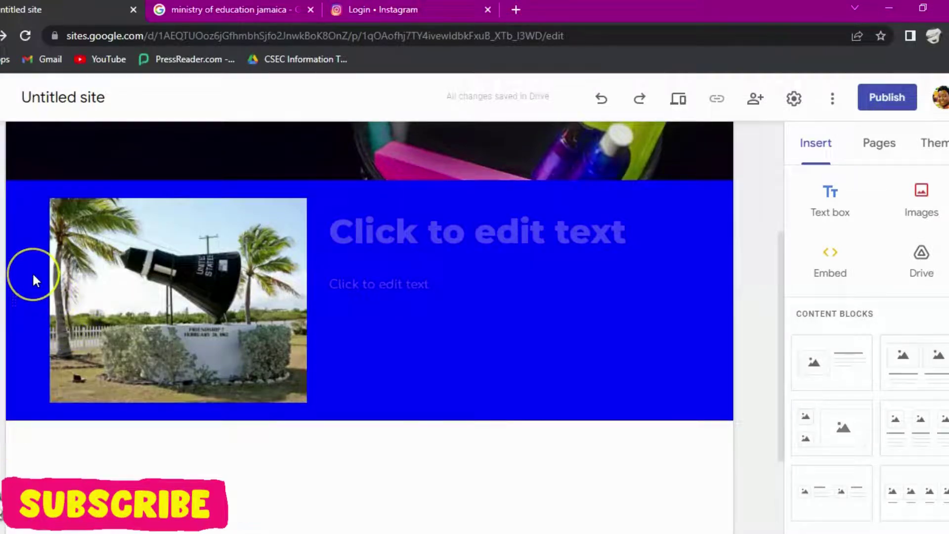
{"action": "left_click", "coordinate": [11, 276]}
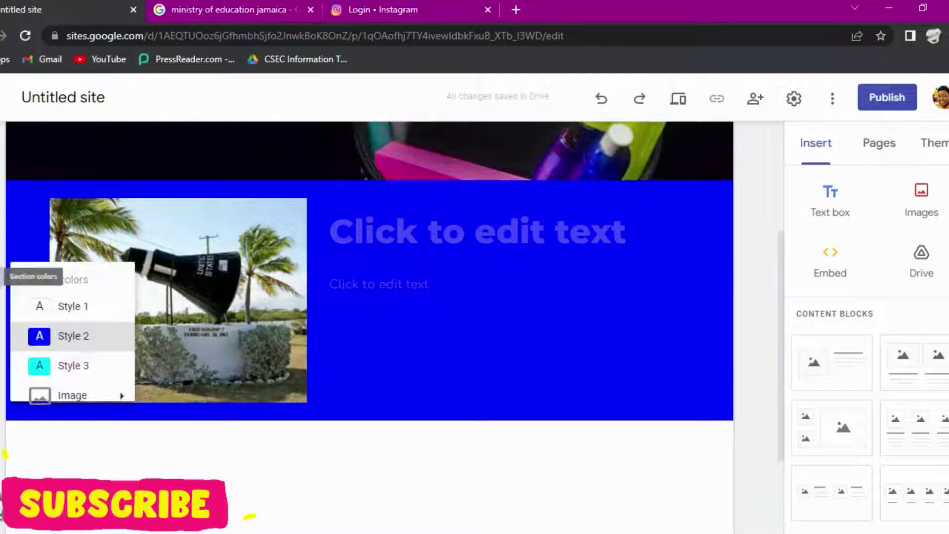
{"action": "left_click", "coordinate": [75, 367]}
{"action": "scroll", "coordinate": [426, 361], "scroll_direction": "down", "scroll_amount": 3}
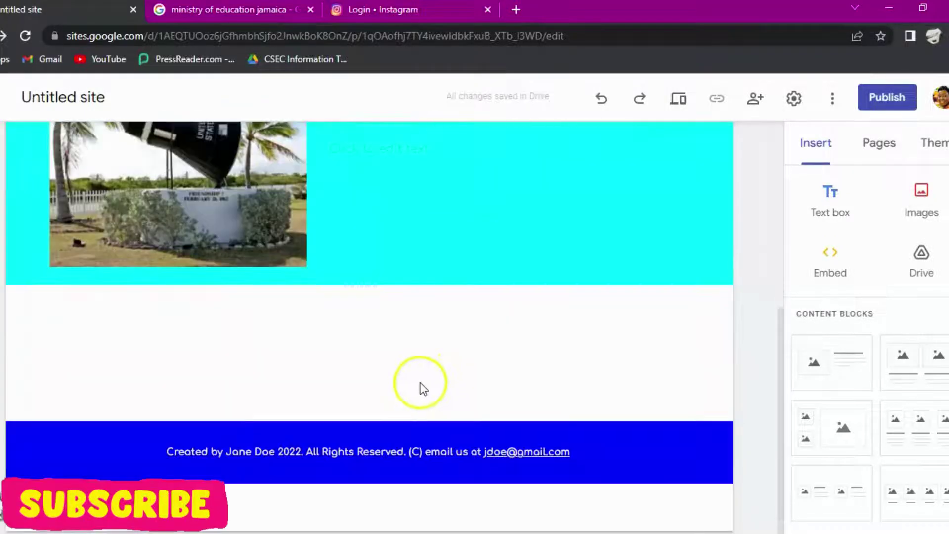
{"action": "scroll", "coordinate": [421, 391], "scroll_direction": "up", "scroll_amount": 5}
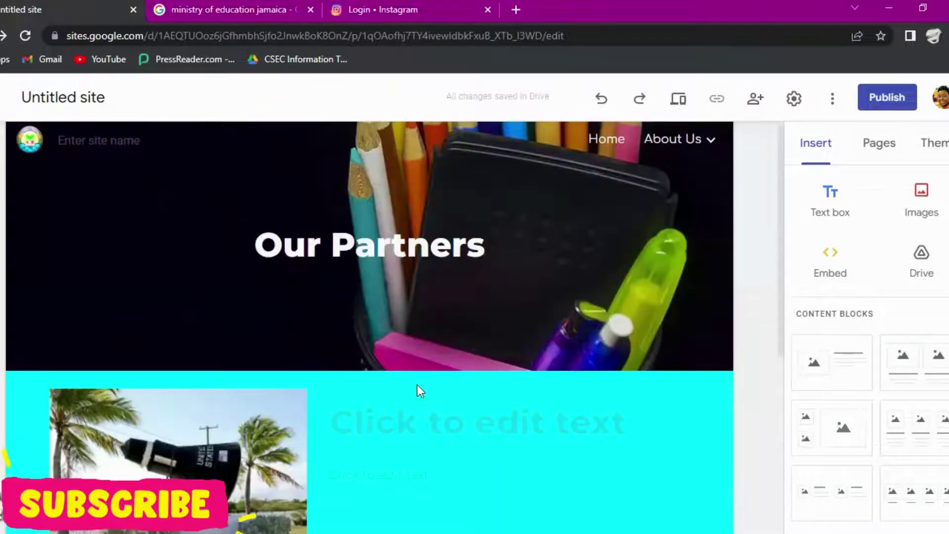
{"action": "left_click", "coordinate": [418, 424]}
{"action": "left_click", "coordinate": [441, 316]}
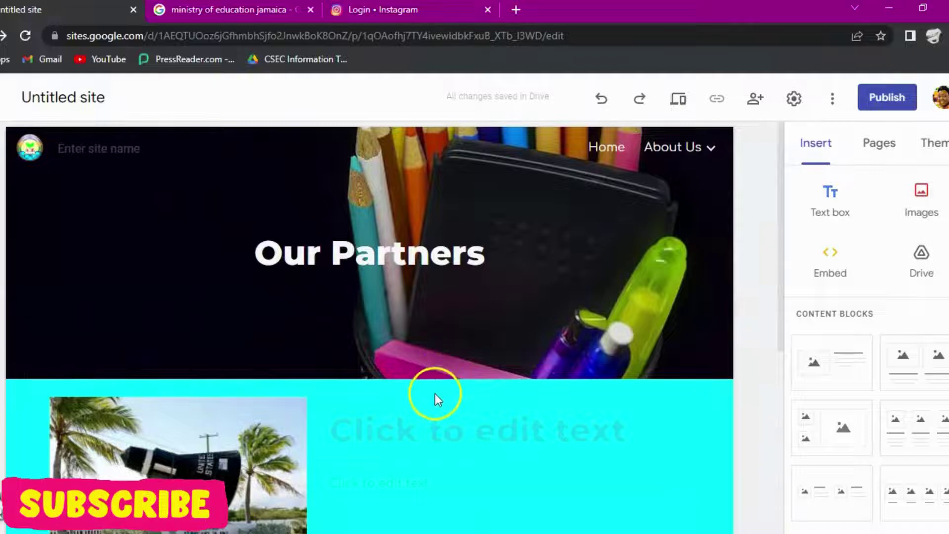
{"action": "scroll", "coordinate": [435, 394], "scroll_direction": "down", "scroll_amount": 4}
Step: Complete the header site name as 'RADMayers Institute' by adding 'Mayers Institute'
{"action": "scroll", "coordinate": [89, 198], "scroll_direction": "up", "scroll_amount": 4}
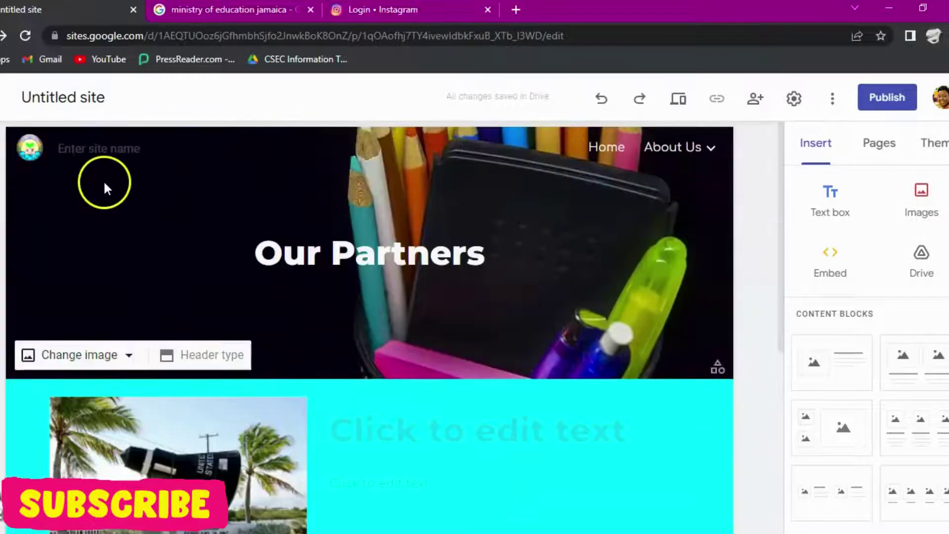
{"action": "left_click", "coordinate": [103, 152]}
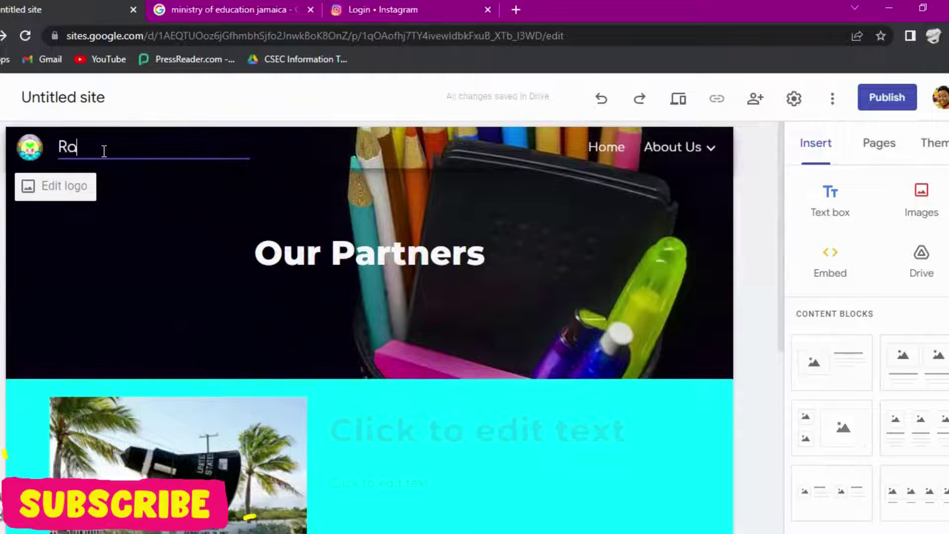
{"action": "type", "text": "Mayers"}
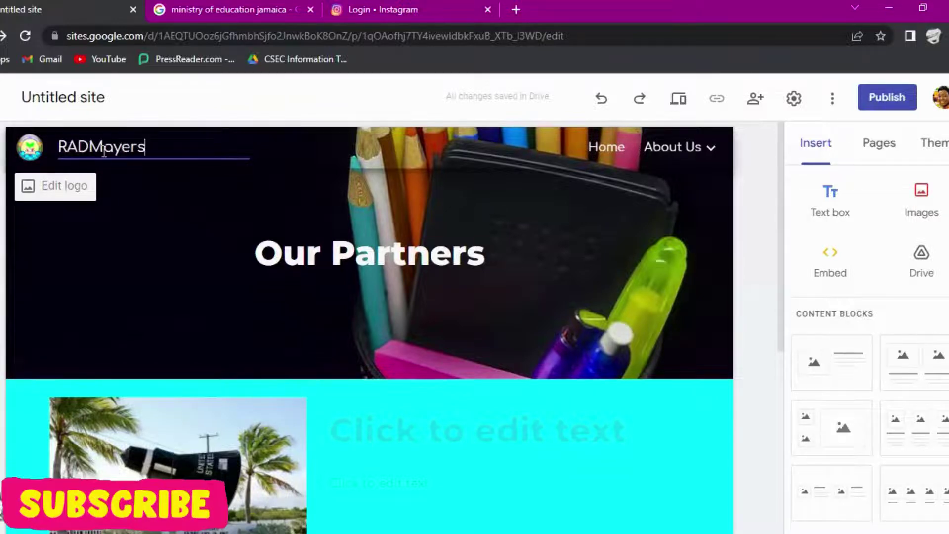
{"action": "type", "text": " Insti"}
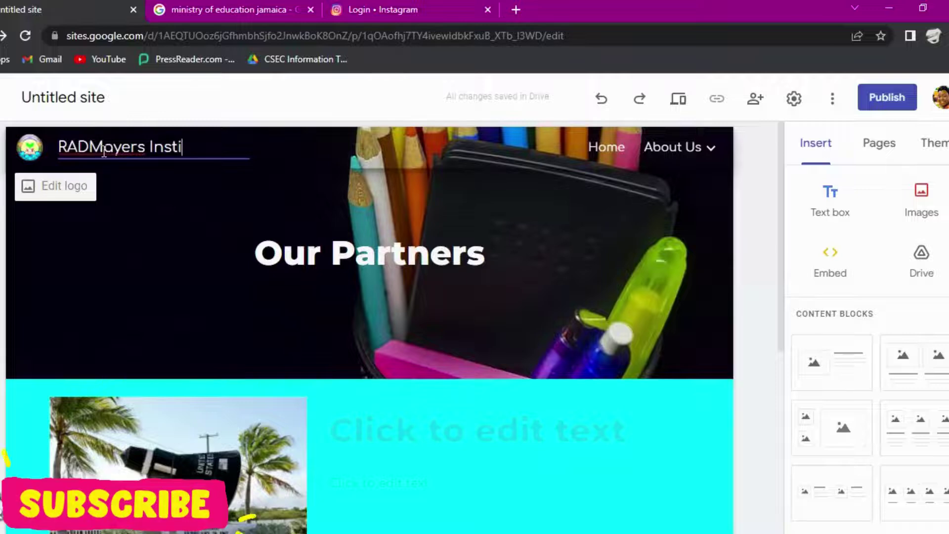
{"action": "type", "text": "tute"}
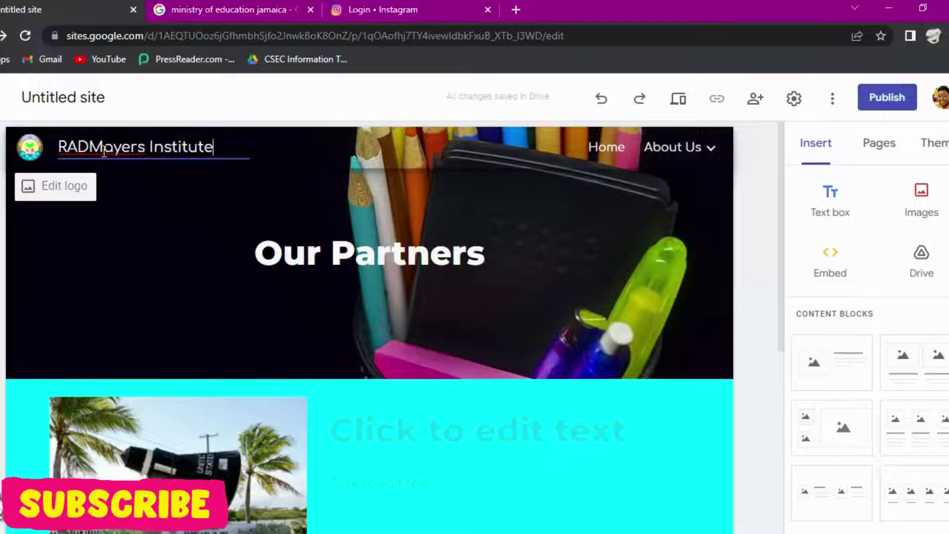
{"action": "left_click", "coordinate": [126, 267]}
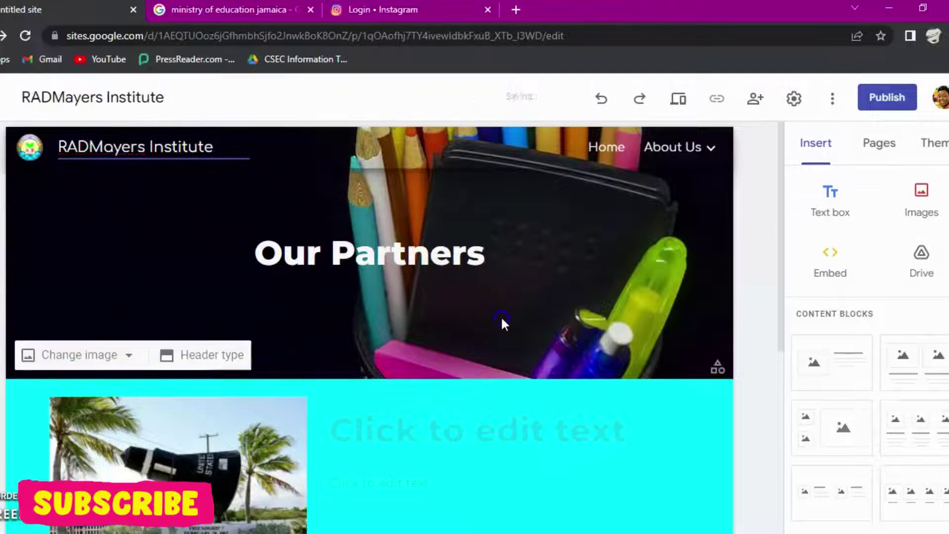
{"action": "scroll", "coordinate": [524, 402], "scroll_direction": "down", "scroll_amount": 7}
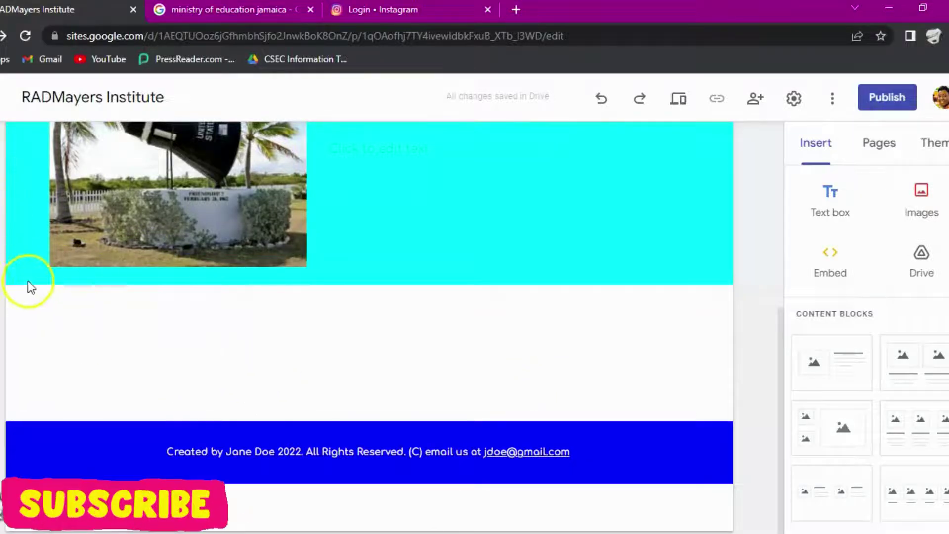
Step: Add a new button to the Our Partners page from the Insert panel
{"action": "left_click", "coordinate": [882, 149]}
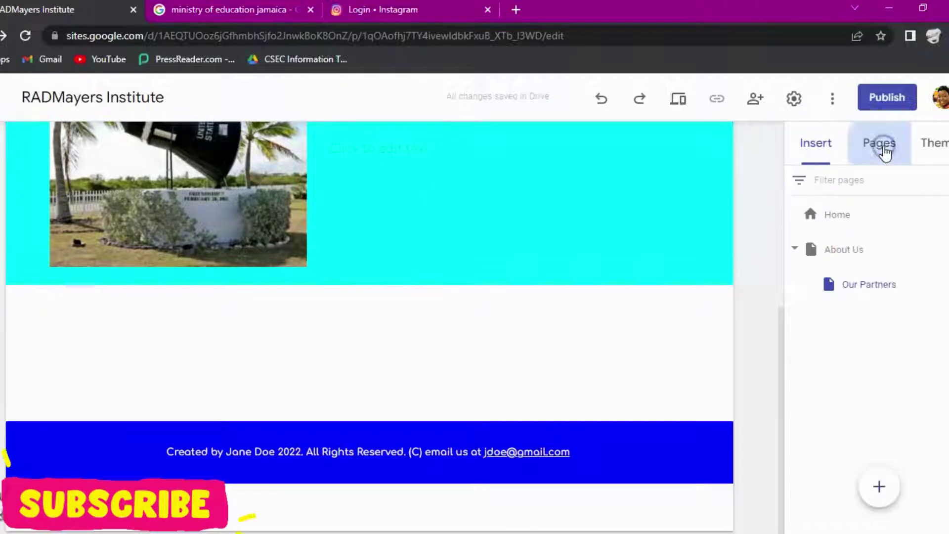
{"action": "left_click", "coordinate": [819, 156]}
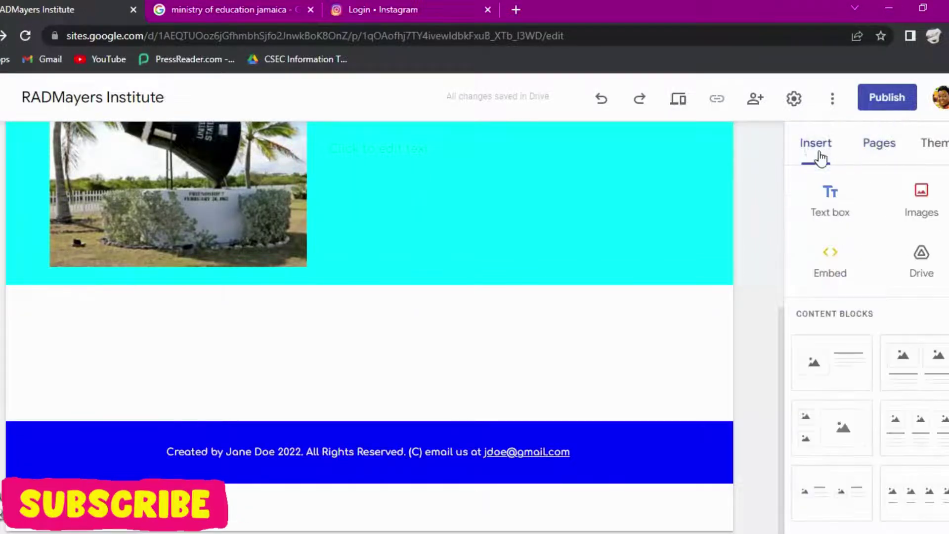
{"action": "scroll", "coordinate": [838, 501], "scroll_direction": "down", "scroll_amount": 10}
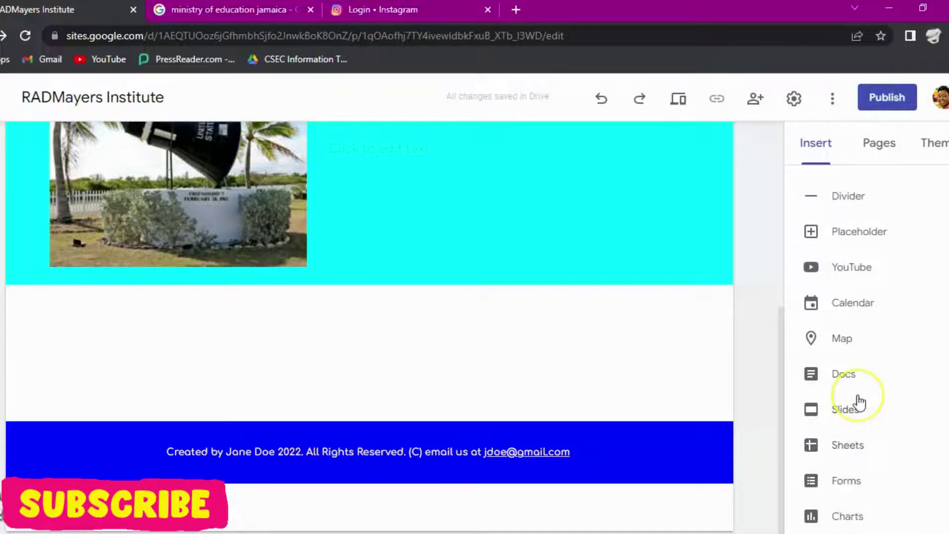
{"action": "scroll", "coordinate": [864, 464], "scroll_direction": "up", "scroll_amount": 2}
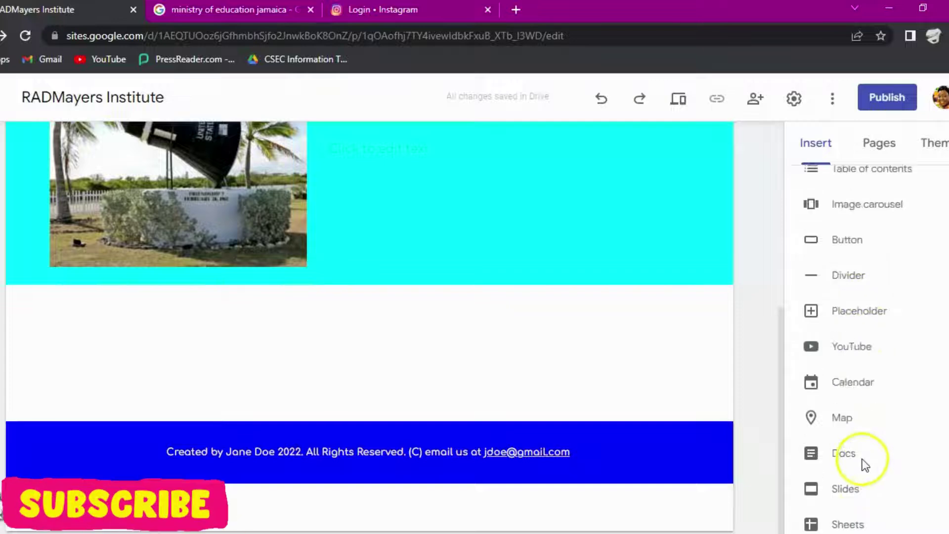
{"action": "scroll", "coordinate": [839, 195], "scroll_direction": "up", "scroll_amount": 2}
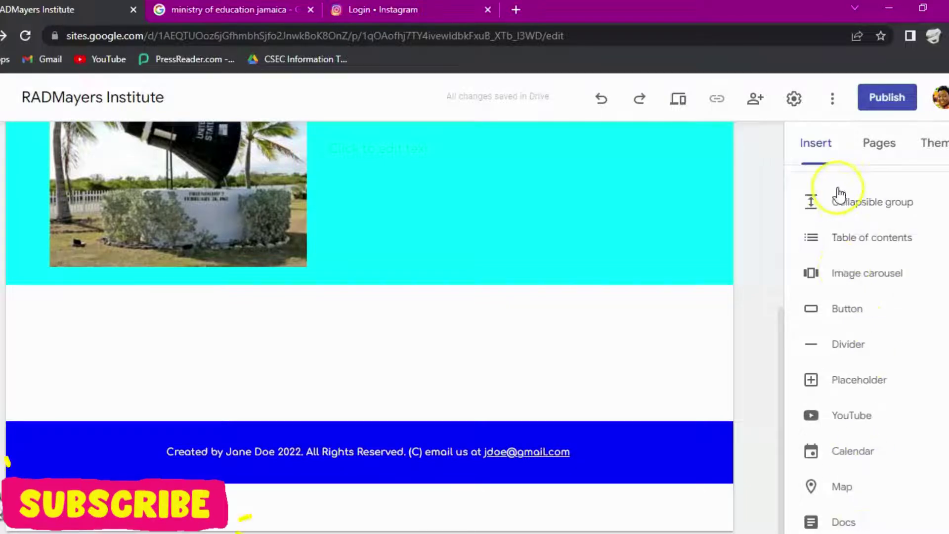
{"action": "left_click", "coordinate": [847, 310]}
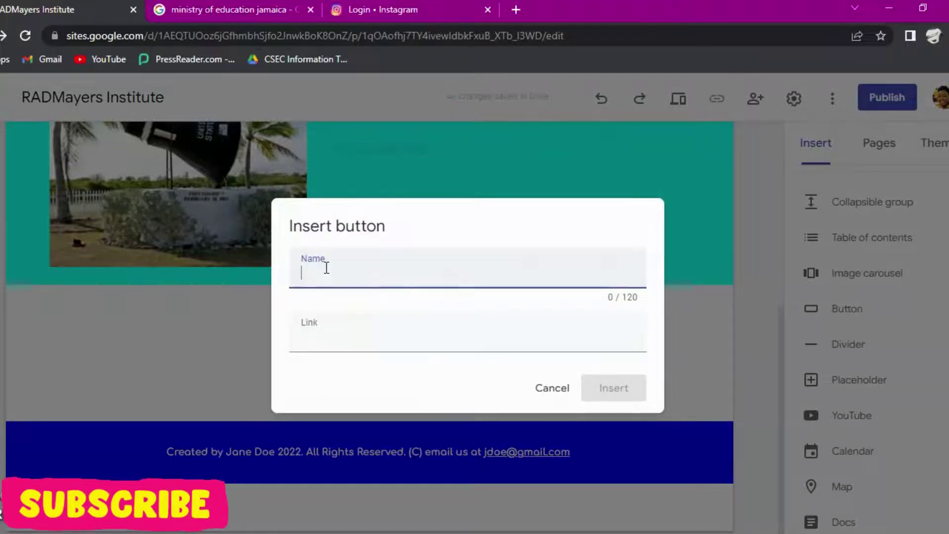
Step: Name the button 'MOE JA', then switch to the 'ministry of education jamaica' search tab
{"action": "type", "text": "MOE JA"}
{"action": "left_click", "coordinate": [326, 349]}
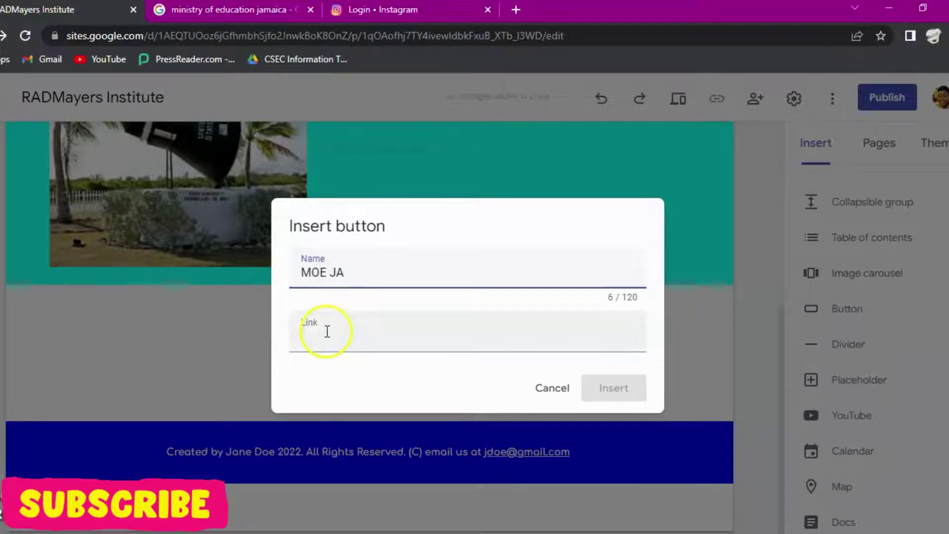
{"action": "left_click", "coordinate": [224, 8]}
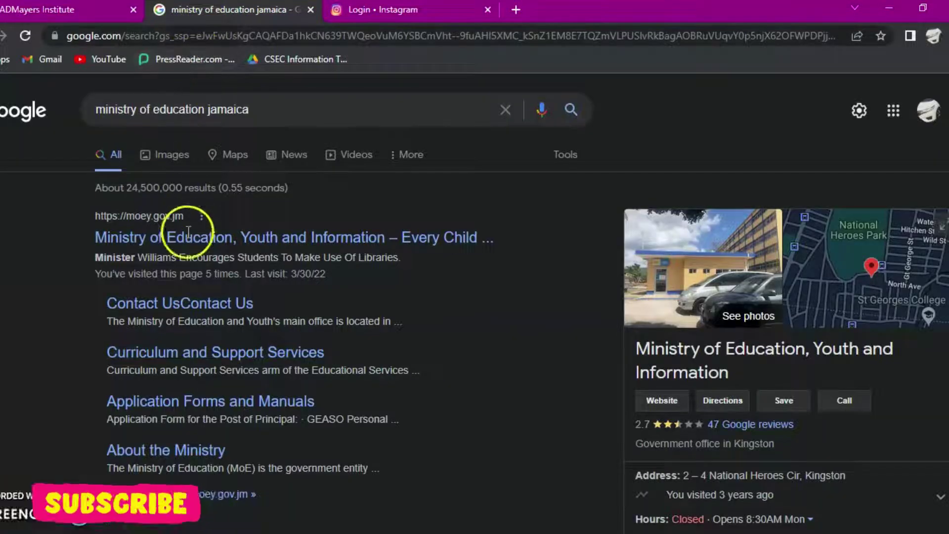
Step: Copy the Instagram login page address and go back to the RADMayers Institute editor tab
{"action": "left_click", "coordinate": [173, 38]}
{"action": "right_click", "coordinate": [173, 36]}
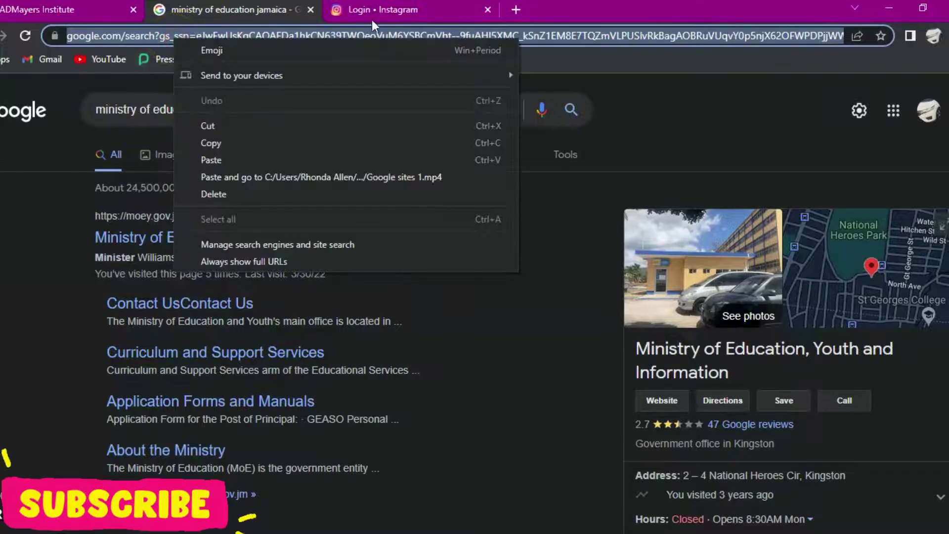
{"action": "left_click", "coordinate": [373, 13]}
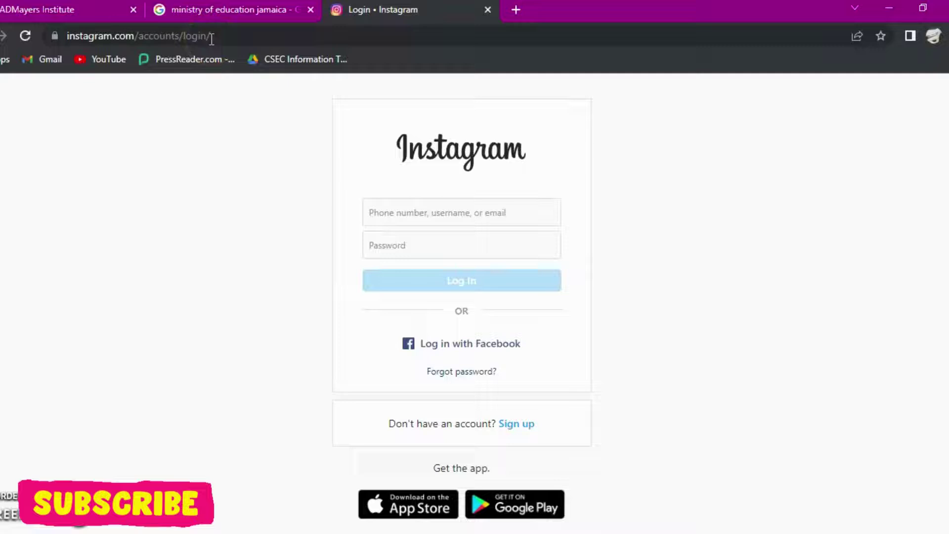
{"action": "left_click", "coordinate": [194, 40]}
{"action": "key", "text": "ctrl+c"}
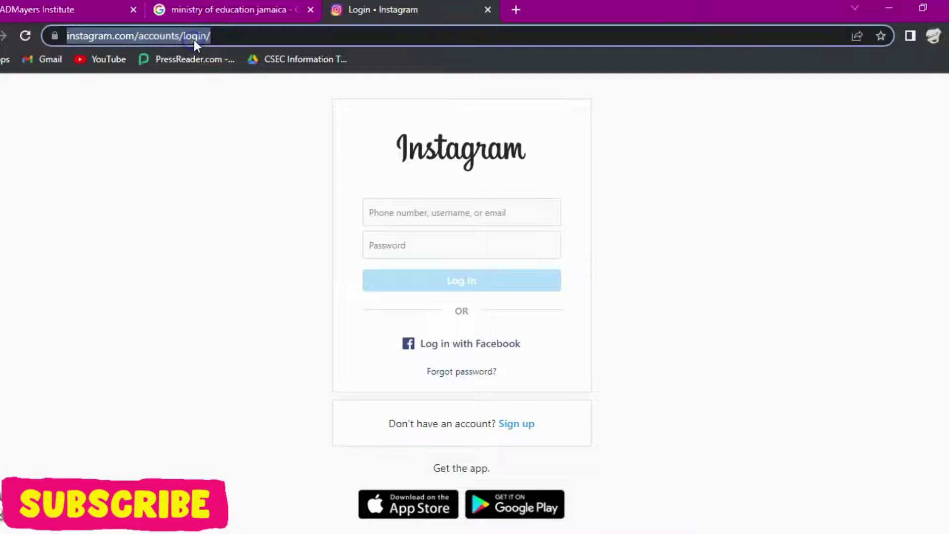
{"action": "right_click", "coordinate": [193, 39]}
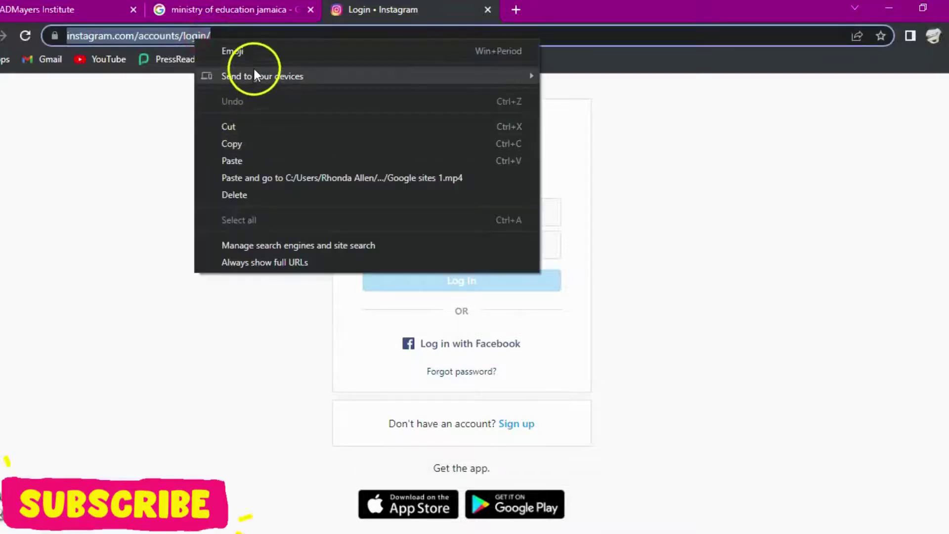
{"action": "left_click", "coordinate": [245, 144]}
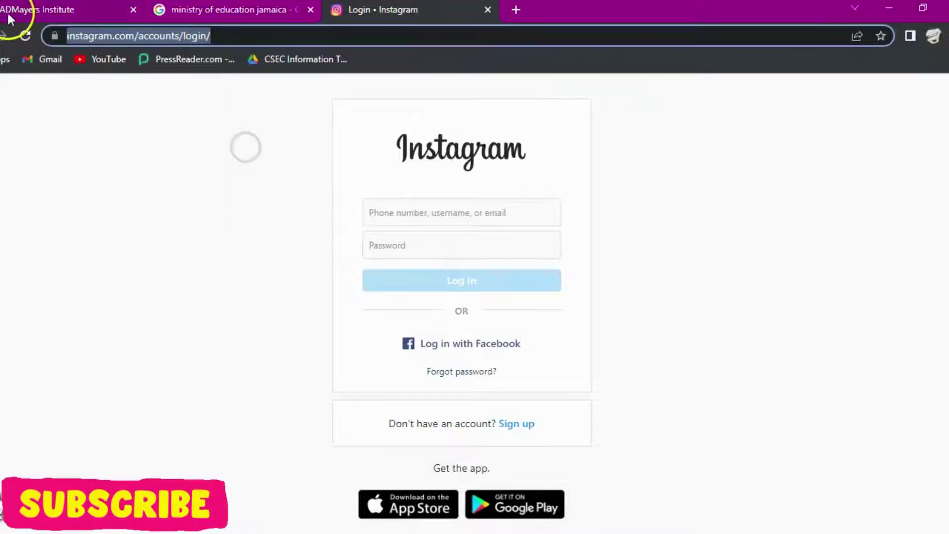
{"action": "left_click", "coordinate": [23, 10]}
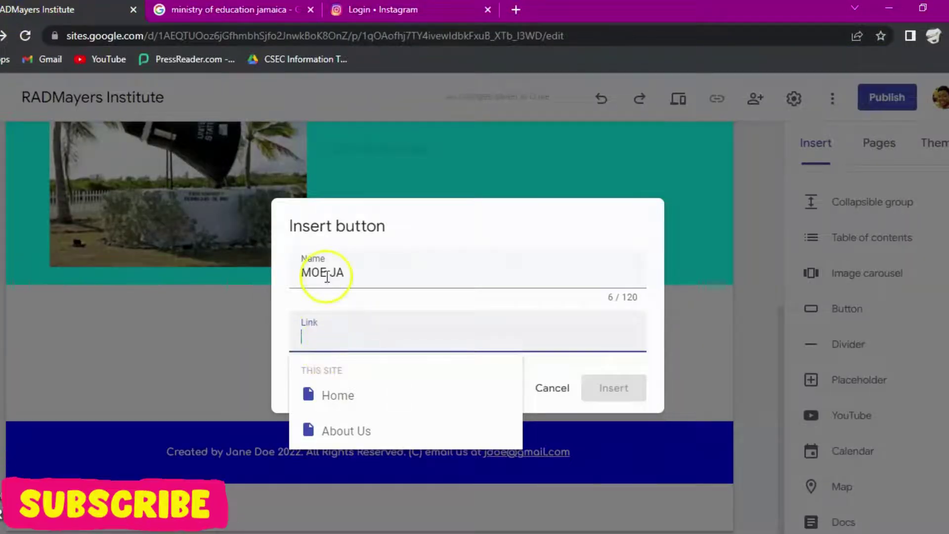
Step: Paste the Instagram login link, rename the button 'Instagram', and insert it below the palm-tree section
{"action": "key", "text": "ctrl+v"}
{"action": "left_click", "coordinate": [358, 273]}
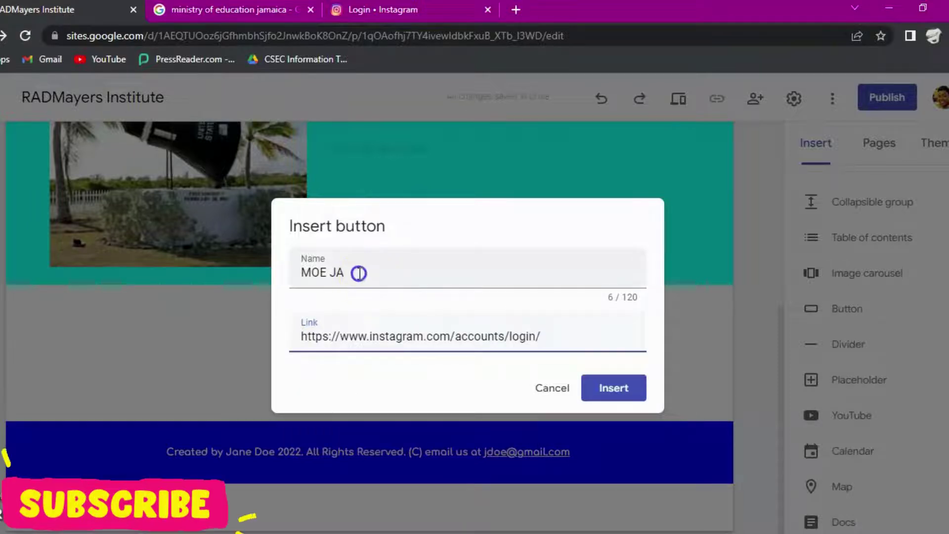
{"action": "triple_click", "coordinate": [296, 279]}
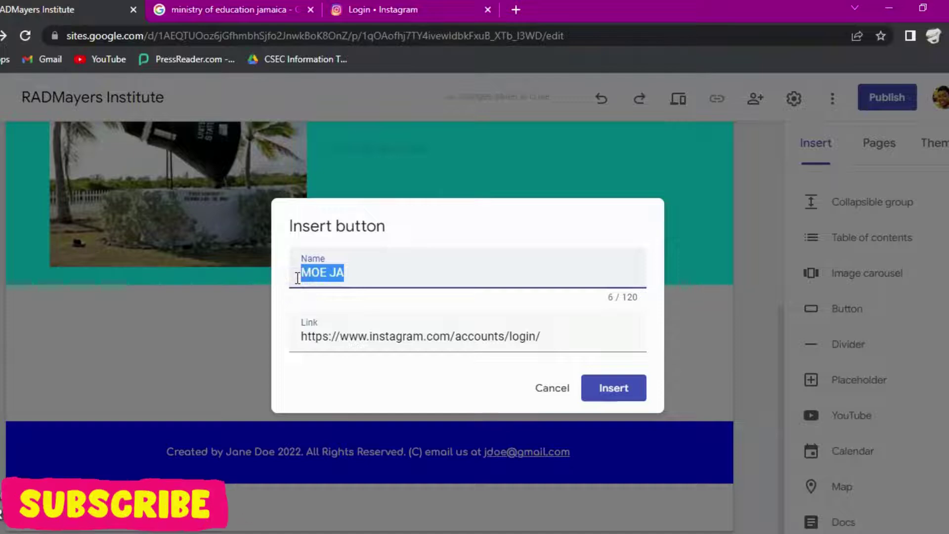
{"action": "type", "text": "Instagram"}
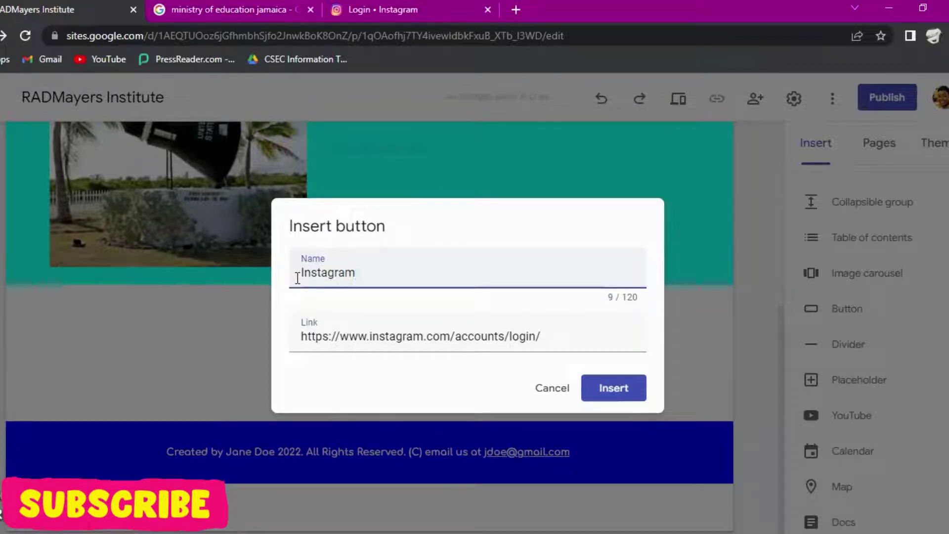
{"action": "left_click", "coordinate": [614, 390]}
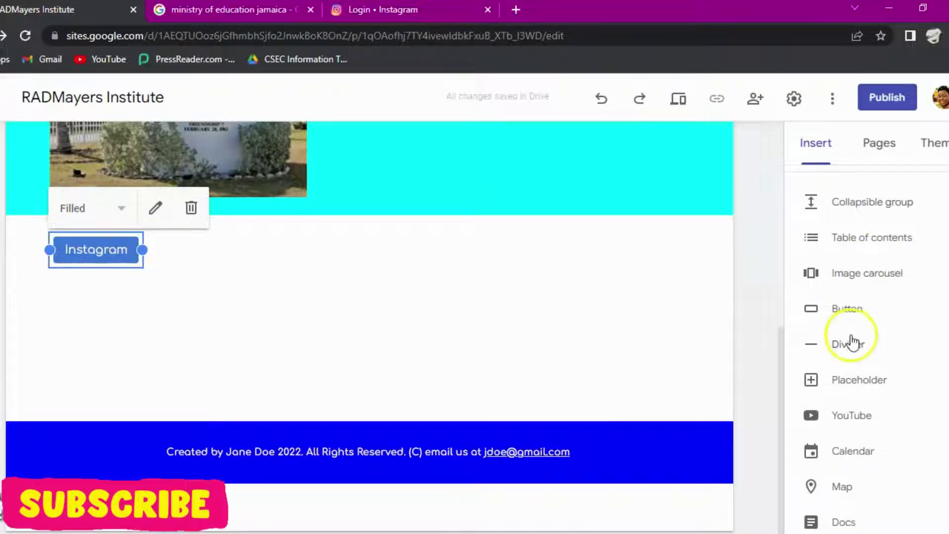
Step: Insert a HOME button linked to the site's Home page and drag it beside Instagram
{"action": "left_click", "coordinate": [847, 308]}
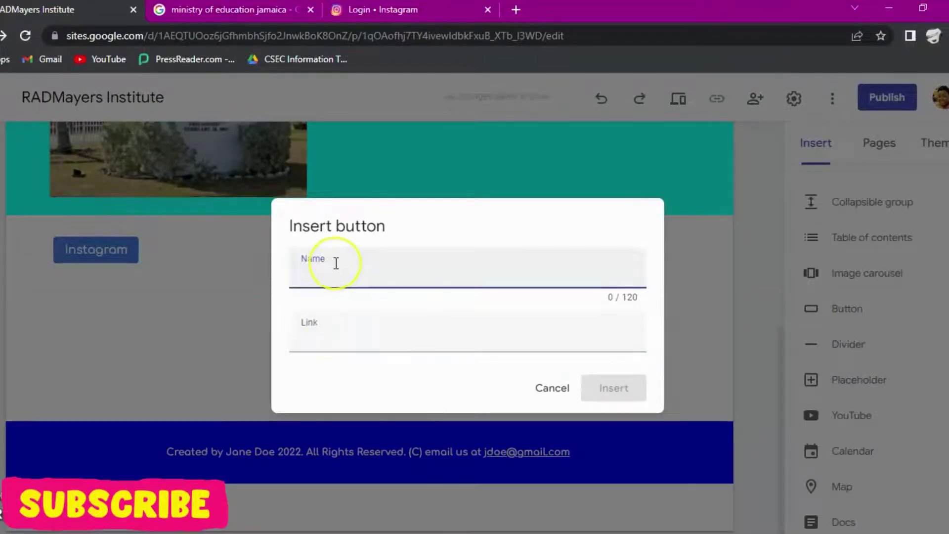
{"action": "key", "text": "BackSpace"}
{"action": "left_click", "coordinate": [341, 340]}
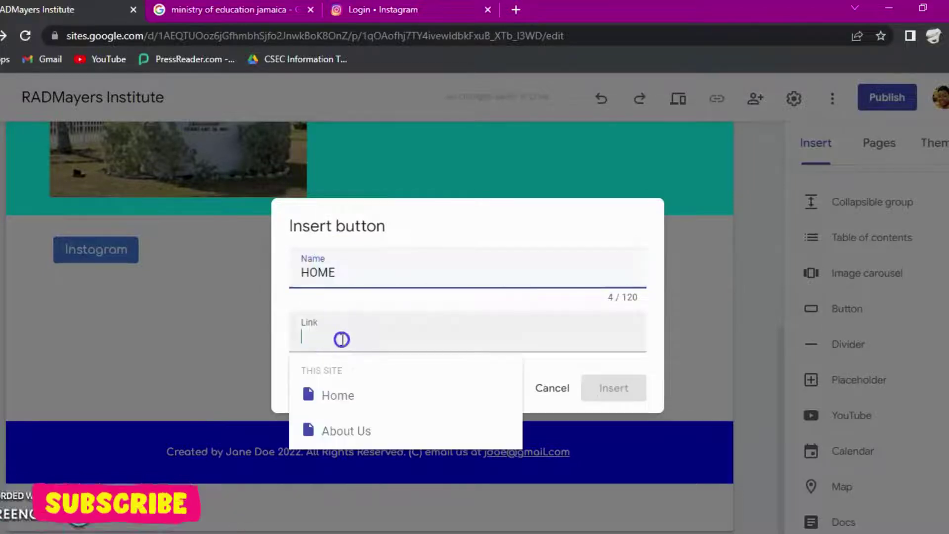
{"action": "left_click", "coordinate": [344, 397]}
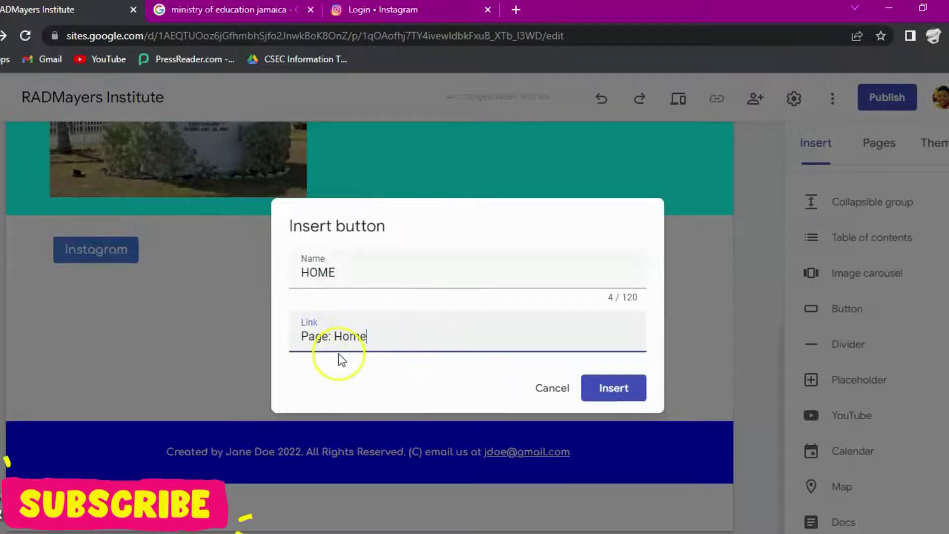
{"action": "left_click", "coordinate": [620, 396]}
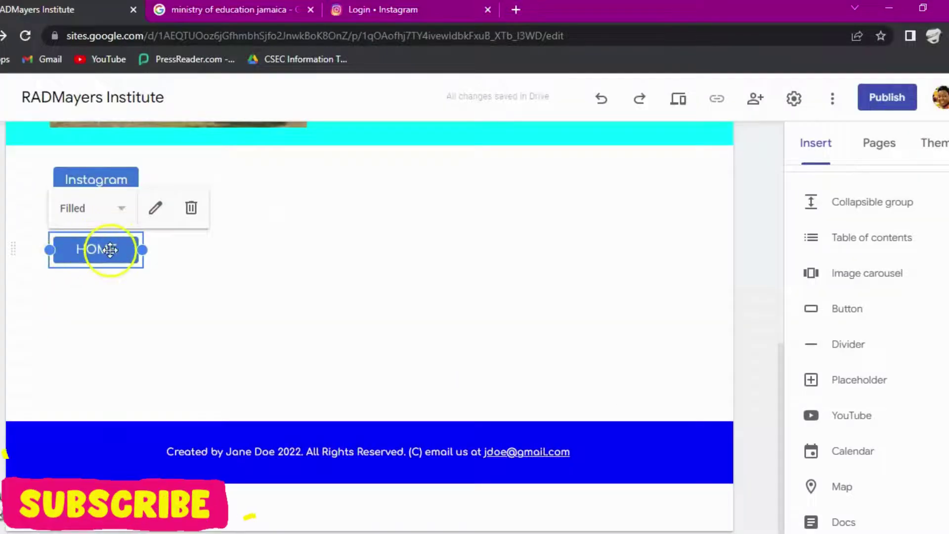
{"action": "left_click_drag", "start_coordinate": [110, 250], "coordinate": [240, 190]}
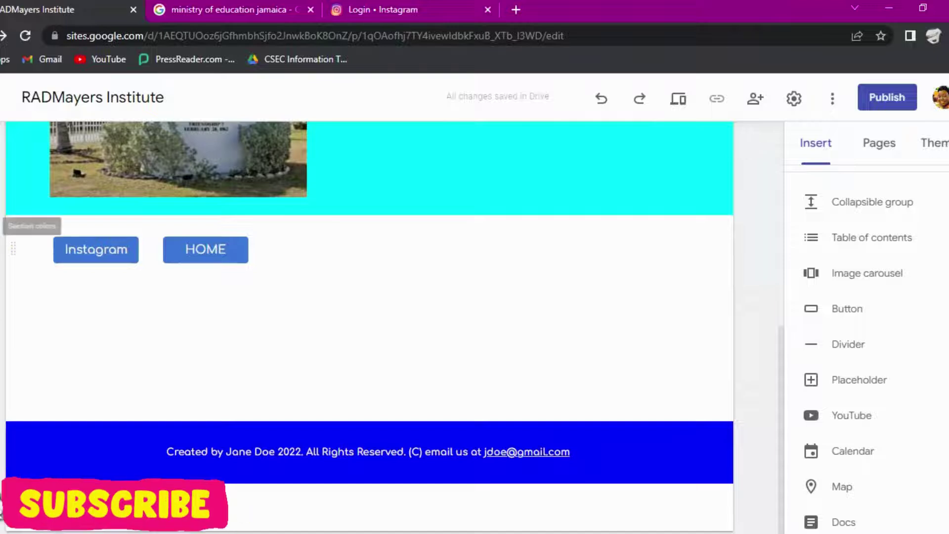
Step: Set the Instagram/HOME button section's background to the teal gallery image
{"action": "left_click", "coordinate": [4, 226]}
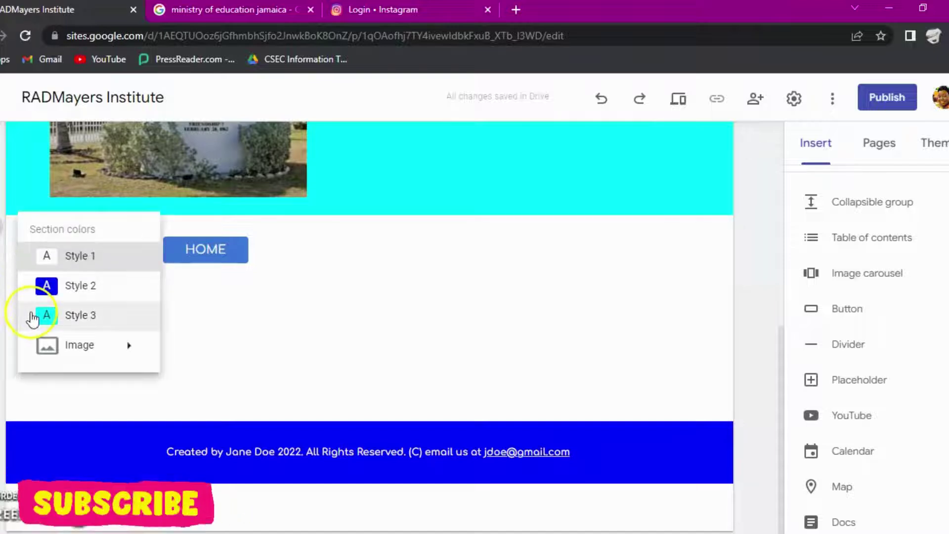
{"action": "mouse_move", "coordinate": [82, 348]}
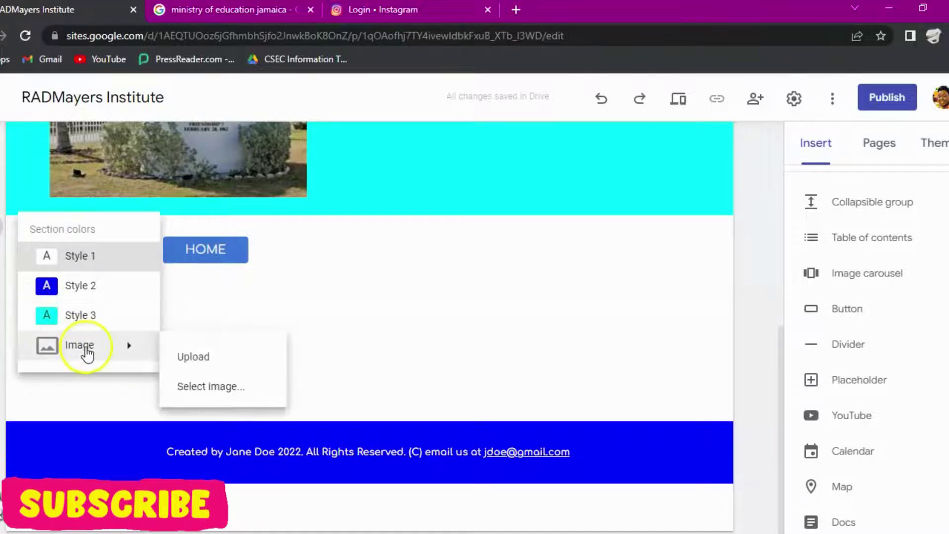
{"action": "left_click", "coordinate": [226, 388]}
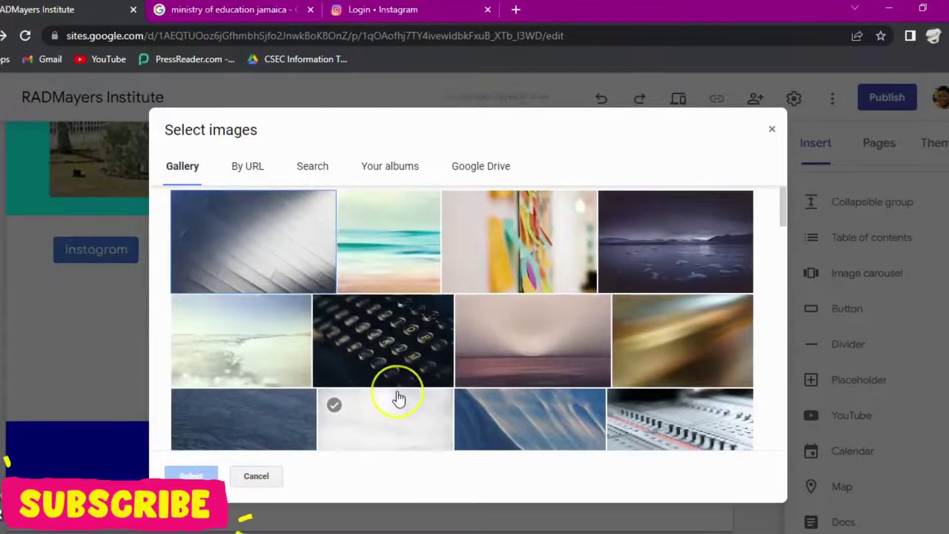
{"action": "scroll", "coordinate": [396, 396], "scroll_direction": "down", "scroll_amount": 5}
{"action": "scroll", "coordinate": [397, 398], "scroll_direction": "down", "scroll_amount": 3}
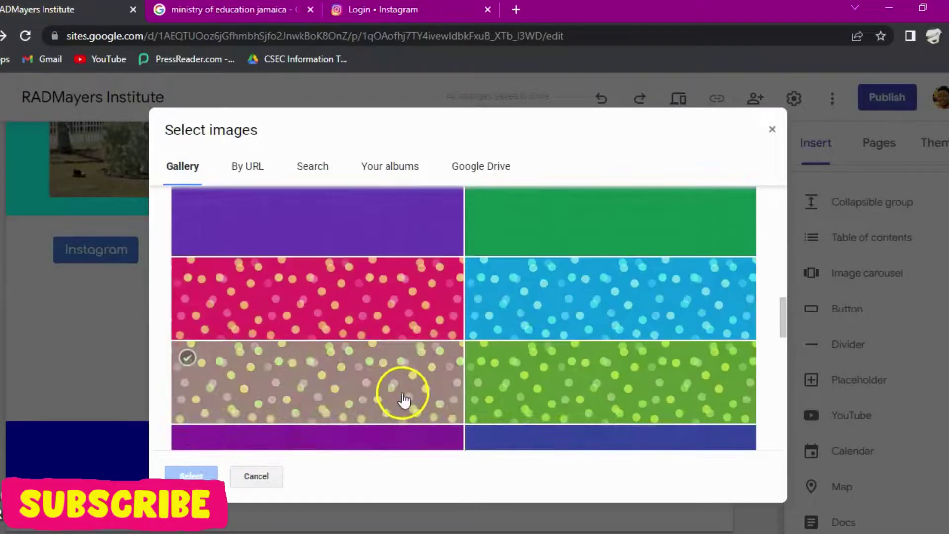
{"action": "scroll", "coordinate": [551, 326], "scroll_direction": "down", "scroll_amount": 5}
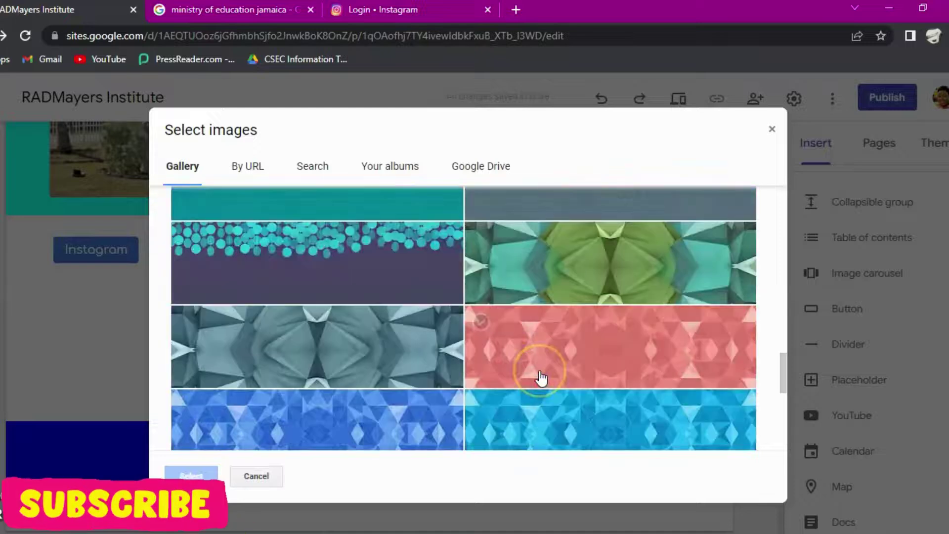
{"action": "scroll", "coordinate": [339, 269], "scroll_direction": "up", "scroll_amount": 2}
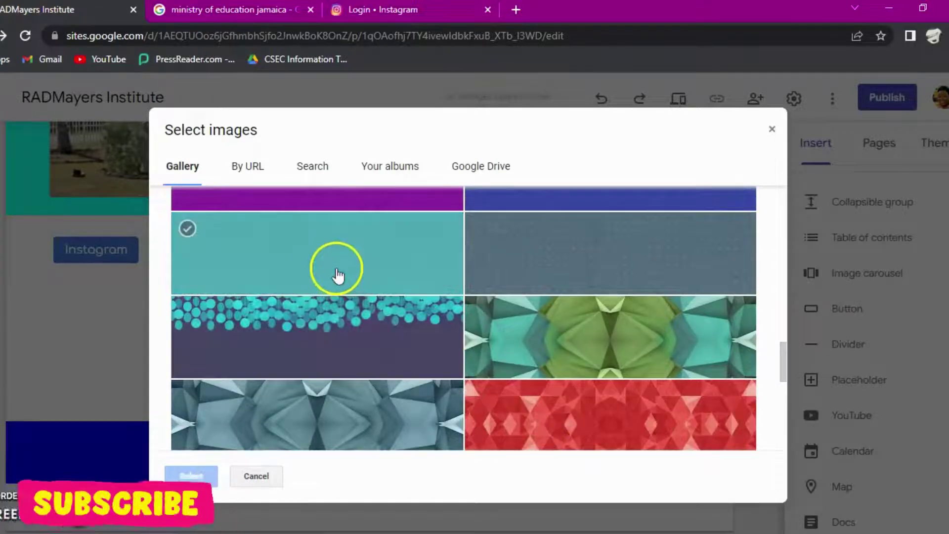
{"action": "left_click", "coordinate": [337, 273]}
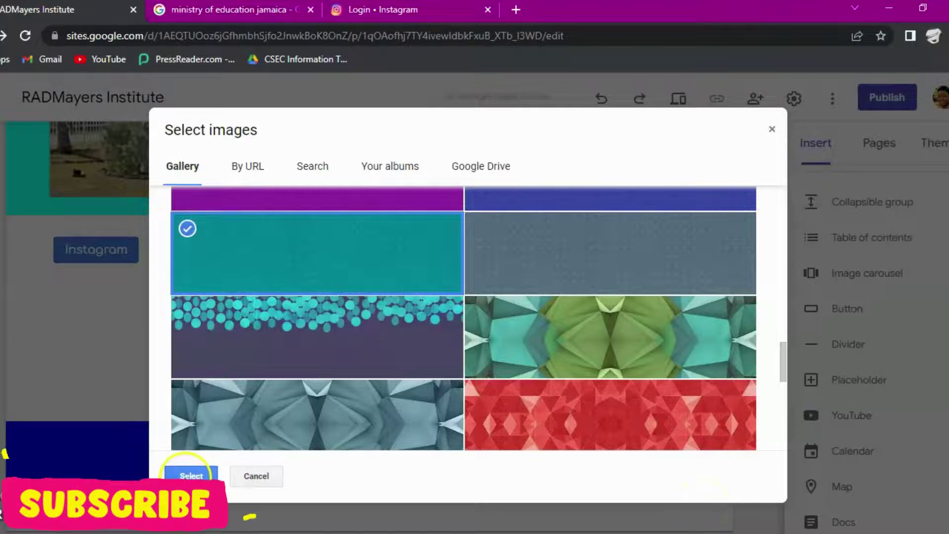
{"action": "left_click", "coordinate": [189, 474]}
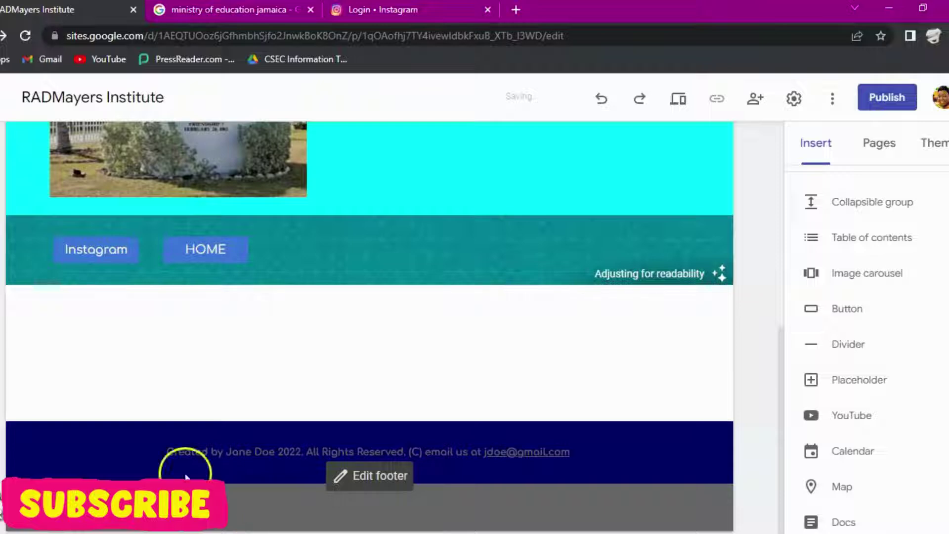
Step: Look at the background image anchoring options, close them, and scroll back up the page
{"action": "left_click", "coordinate": [716, 272]}
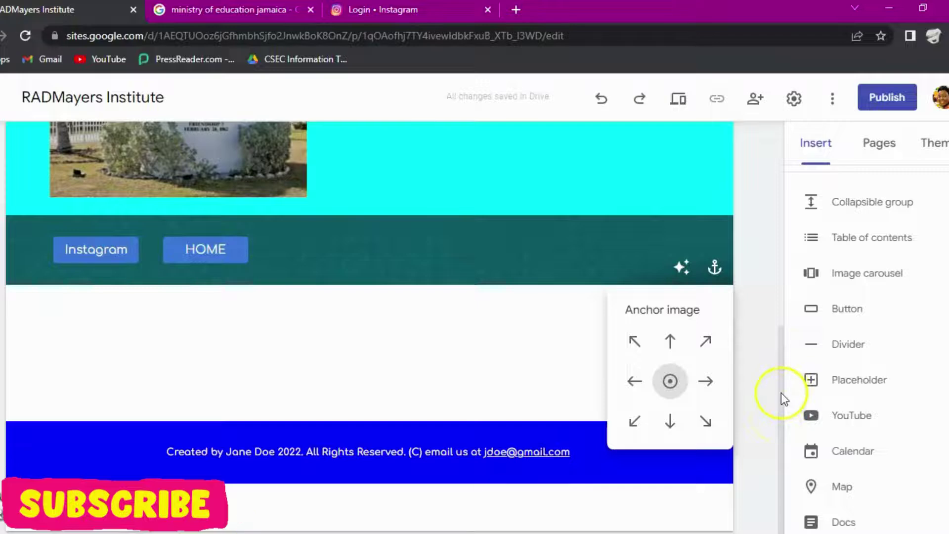
{"action": "left_click", "coordinate": [787, 331]}
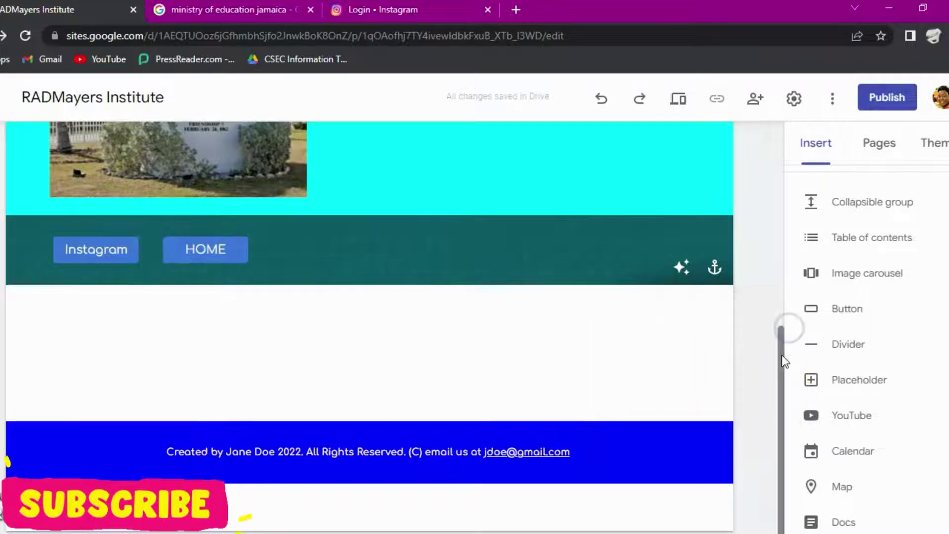
{"action": "left_click_drag", "start_coordinate": [783, 359], "coordinate": [782, 137]}
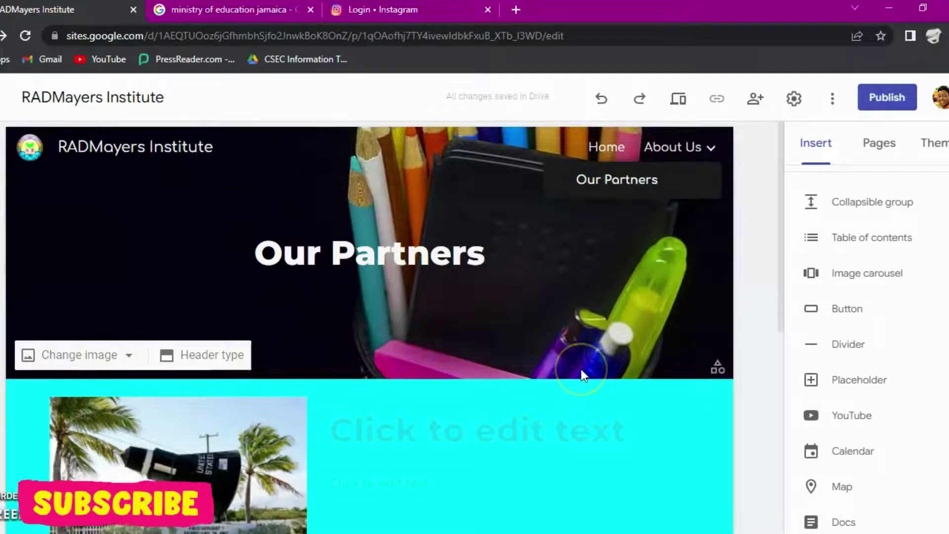
{"action": "scroll", "coordinate": [580, 368], "scroll_direction": "down", "scroll_amount": 10}
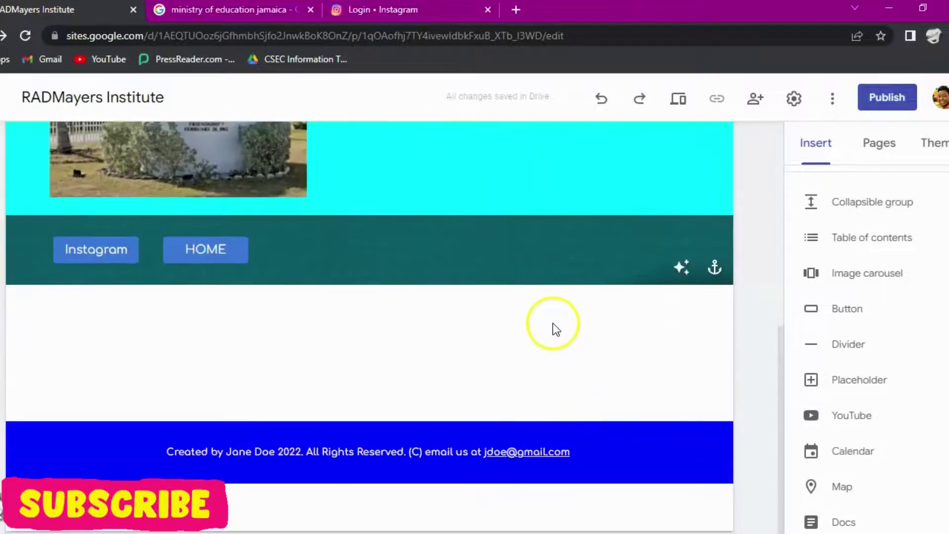
{"action": "scroll", "coordinate": [553, 329], "scroll_direction": "up", "scroll_amount": 4}
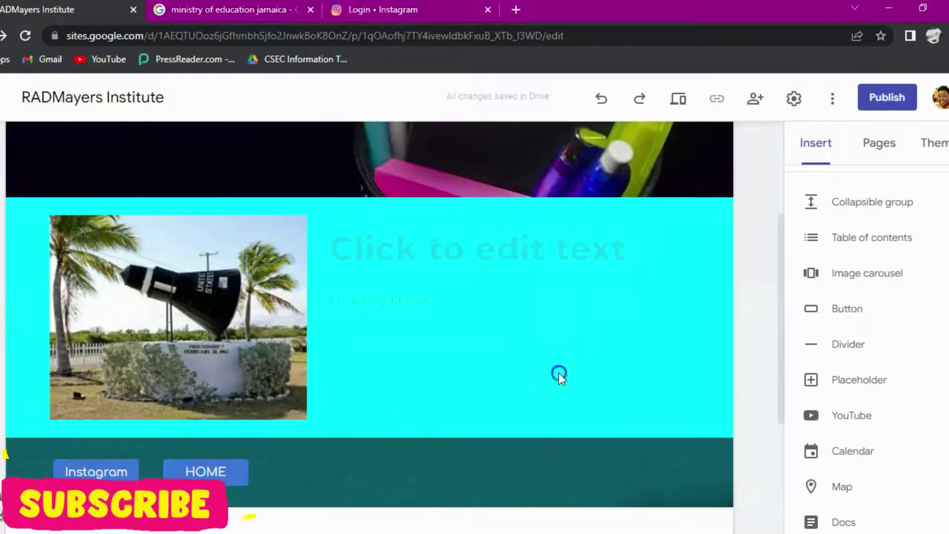
Step: Select the cyan capsule-image section and bring up the Google Forms list from the Insert panel
{"action": "left_click", "coordinate": [559, 374]}
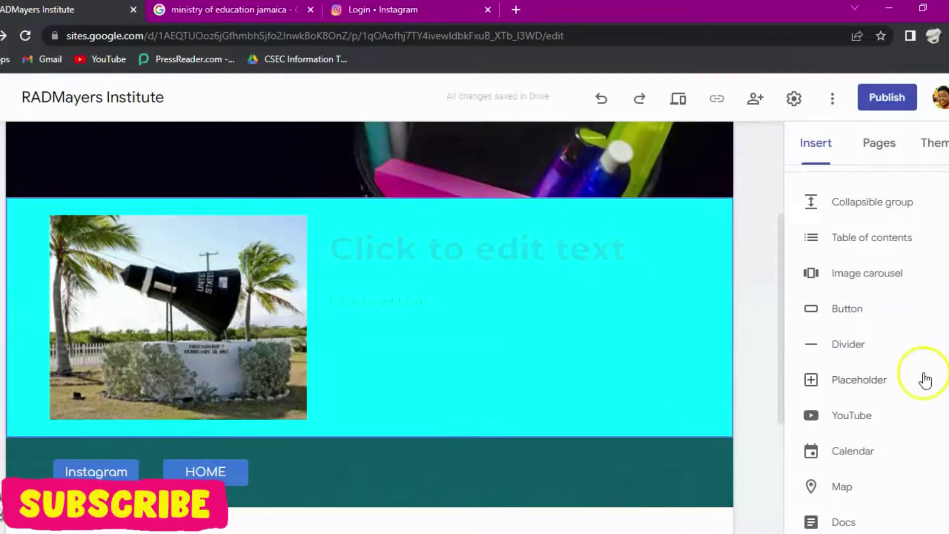
{"action": "scroll", "coordinate": [924, 381], "scroll_direction": "down", "scroll_amount": 3}
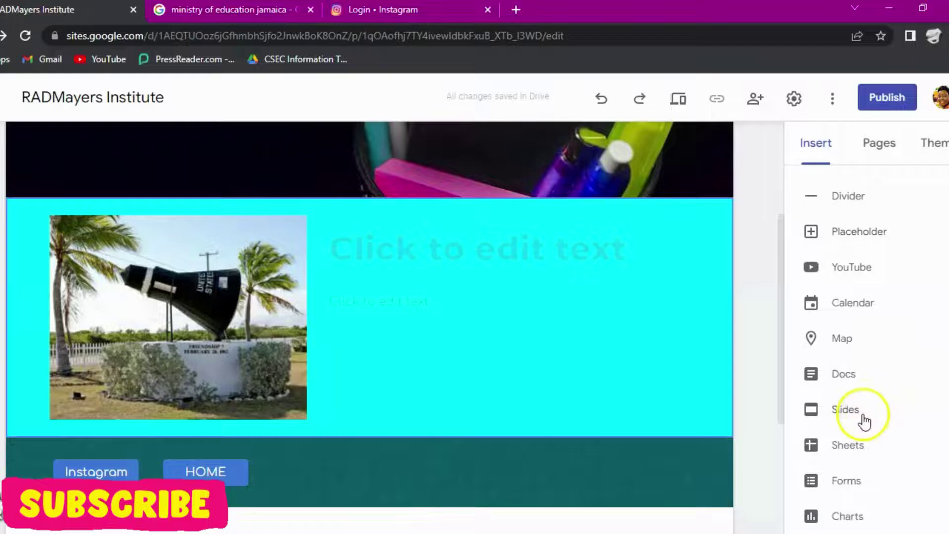
{"action": "left_click", "coordinate": [856, 484]}
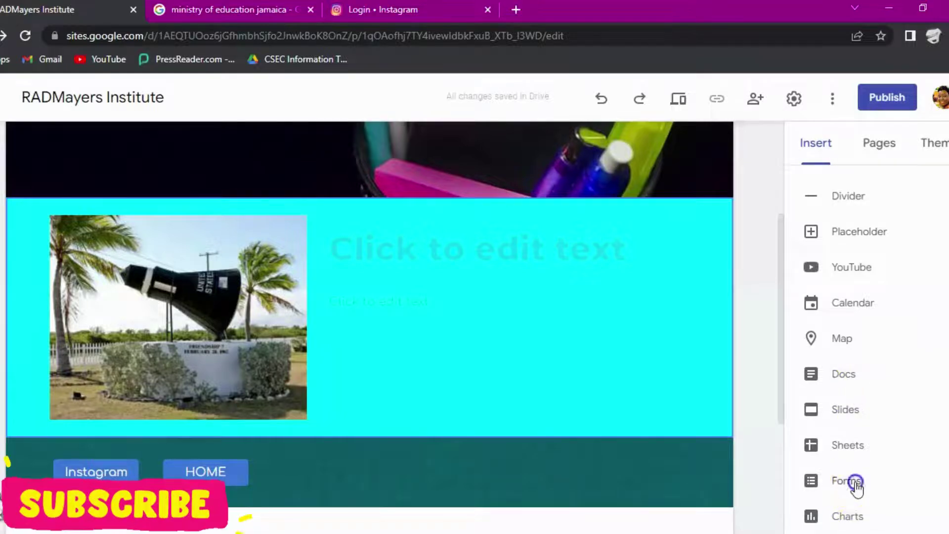
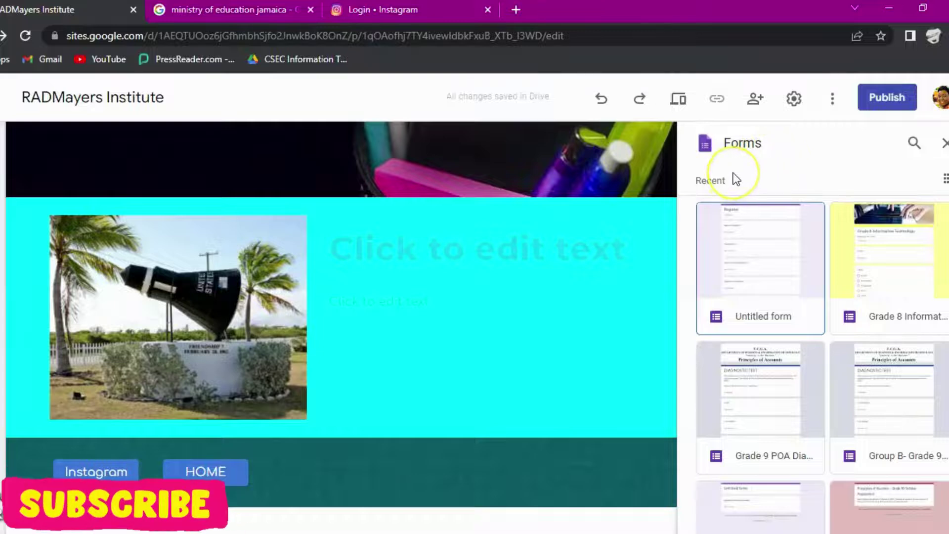
Step: Embed the Untitled Register form below the cyan palm-tree section and scroll to check its fields
{"action": "left_click", "coordinate": [760, 247]}
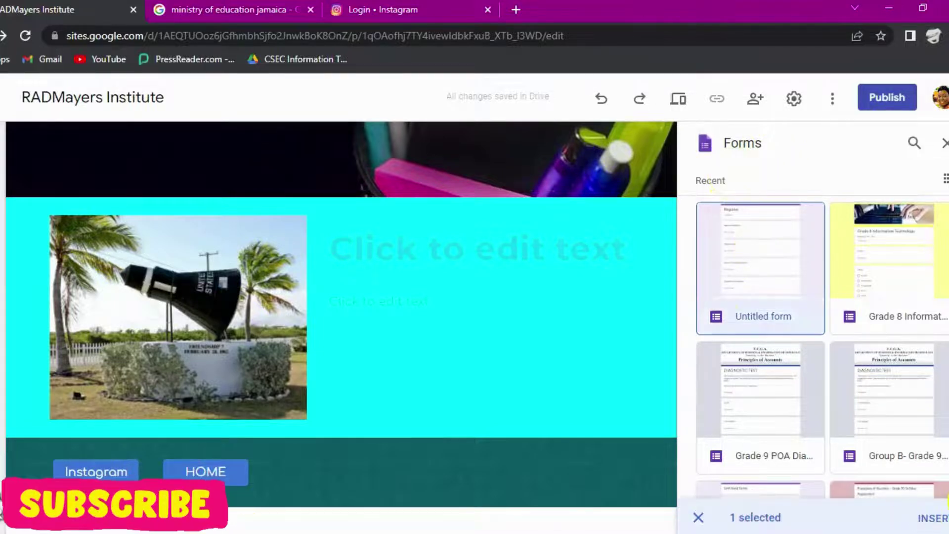
{"action": "left_click", "coordinate": [934, 517]}
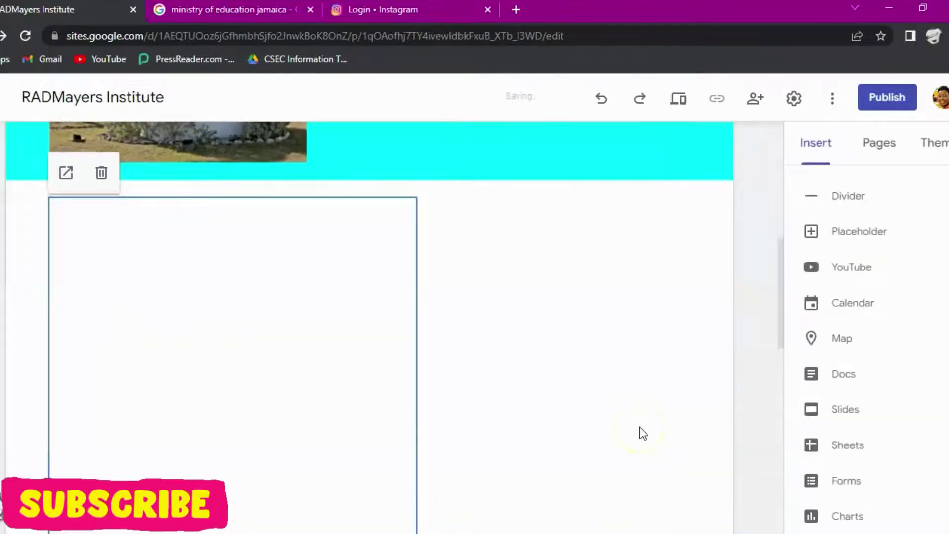
{"action": "left_click", "coordinate": [593, 450]}
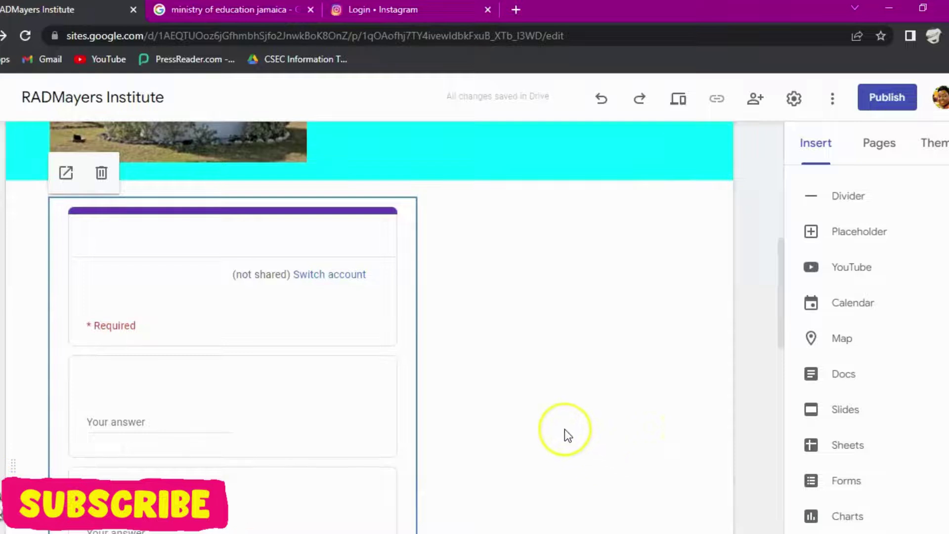
{"action": "scroll", "coordinate": [433, 341], "scroll_direction": "down", "scroll_amount": 6}
{"action": "left_click", "coordinate": [434, 341]}
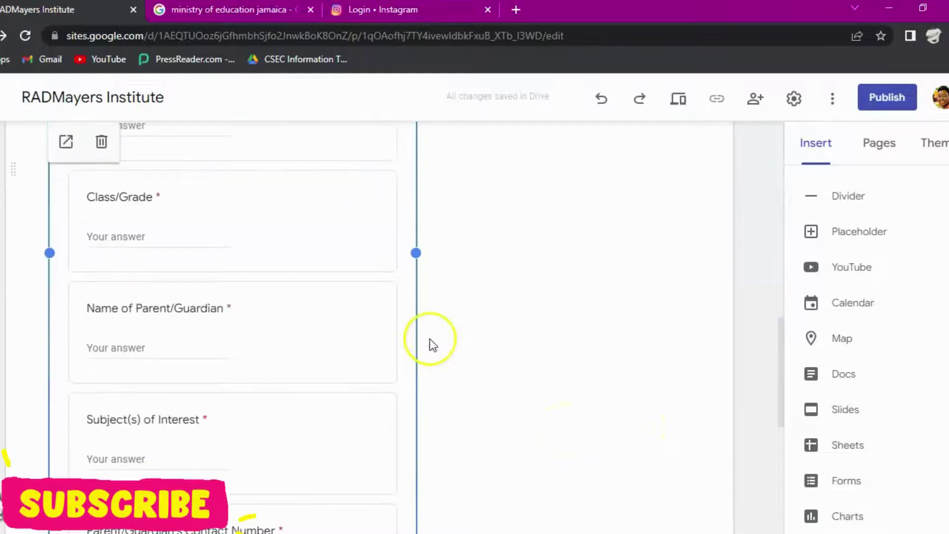
{"action": "scroll", "coordinate": [260, 354], "scroll_direction": "up", "scroll_amount": 5}
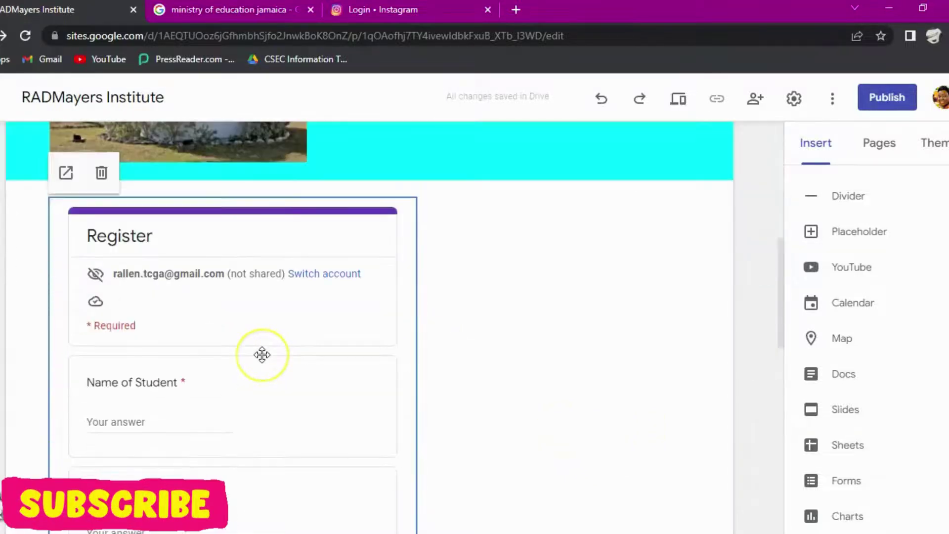
{"action": "scroll", "coordinate": [262, 354], "scroll_direction": "down", "scroll_amount": 10}
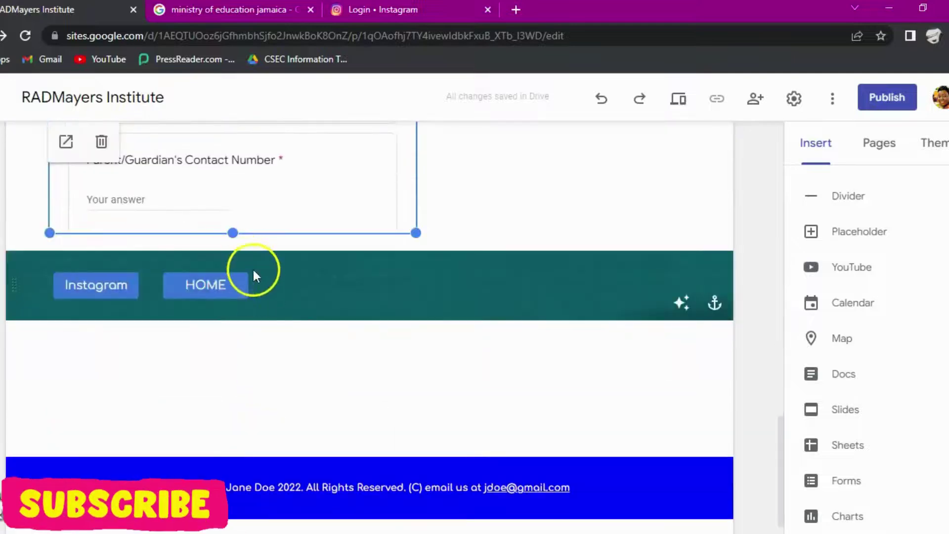
{"action": "scroll", "coordinate": [384, 186], "scroll_direction": "up", "scroll_amount": 5}
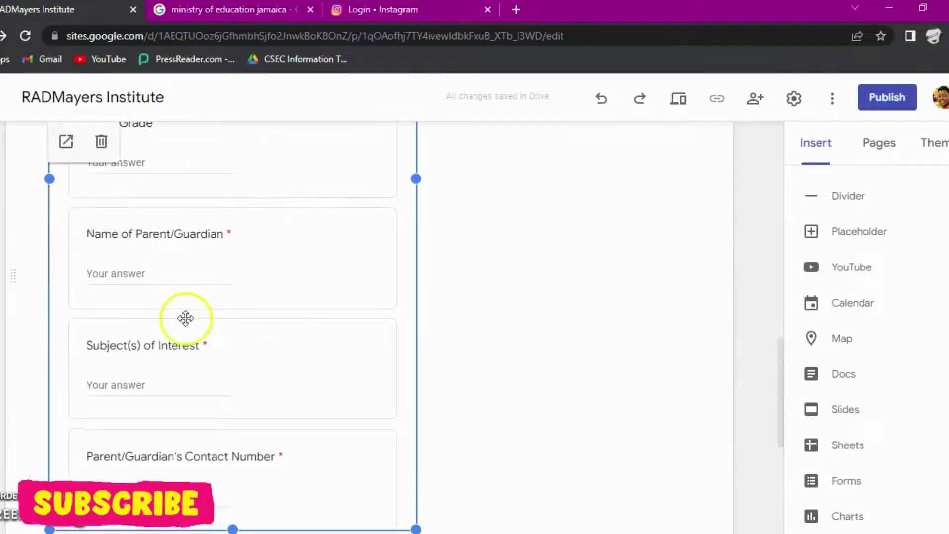
{"action": "scroll", "coordinate": [624, 305], "scroll_direction": "up", "scroll_amount": 2}
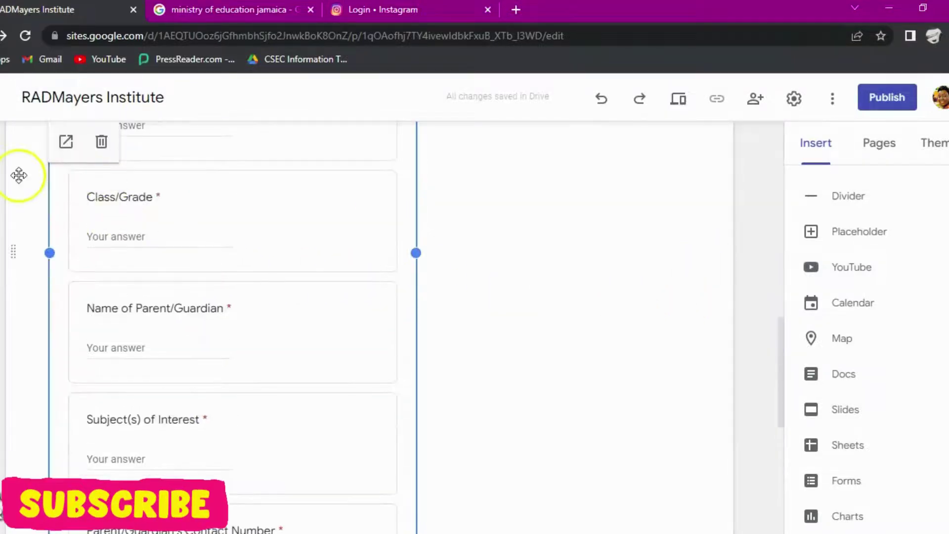
{"action": "scroll", "coordinate": [64, 235], "scroll_direction": "up", "scroll_amount": 5}
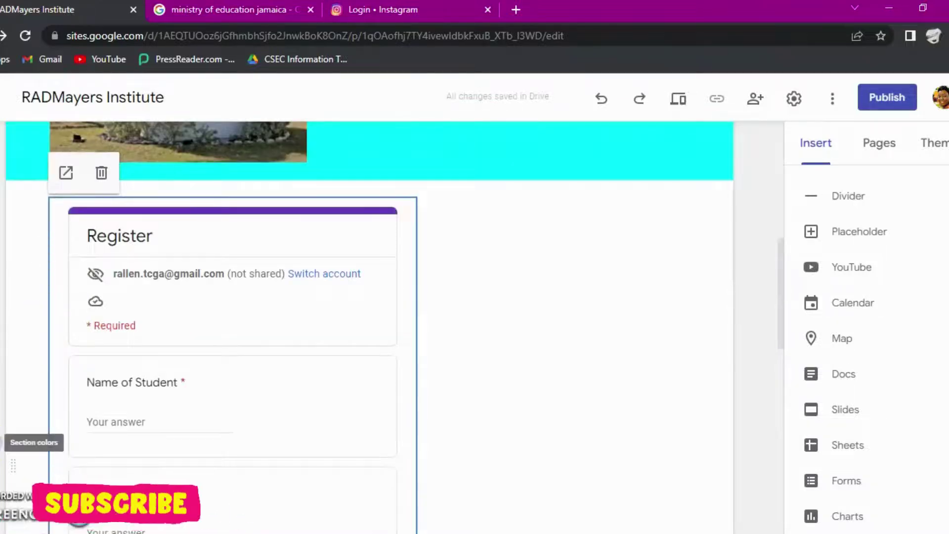
Step: Set the Register form's section to the Style 2 blue section colour
{"action": "left_click", "coordinate": [6, 445]}
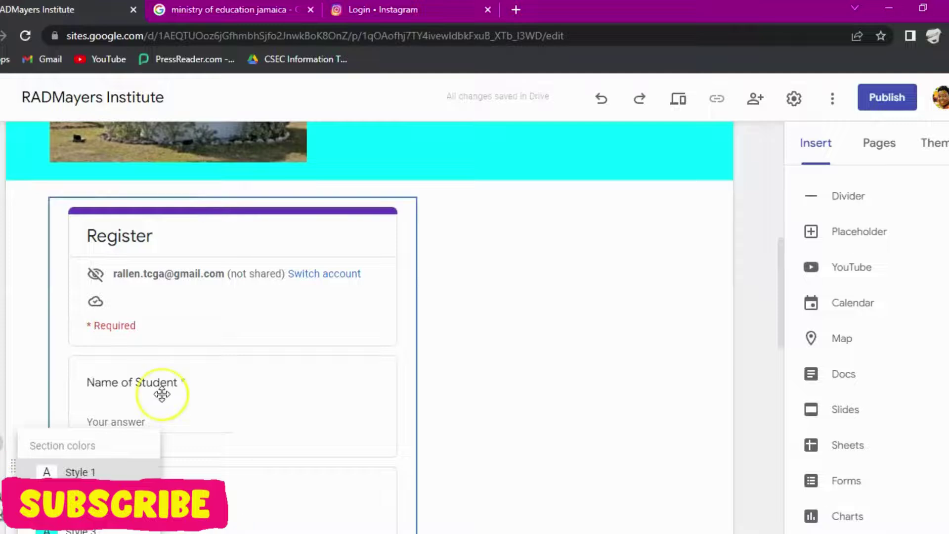
{"action": "scroll", "coordinate": [142, 417], "scroll_direction": "down", "scroll_amount": 4}
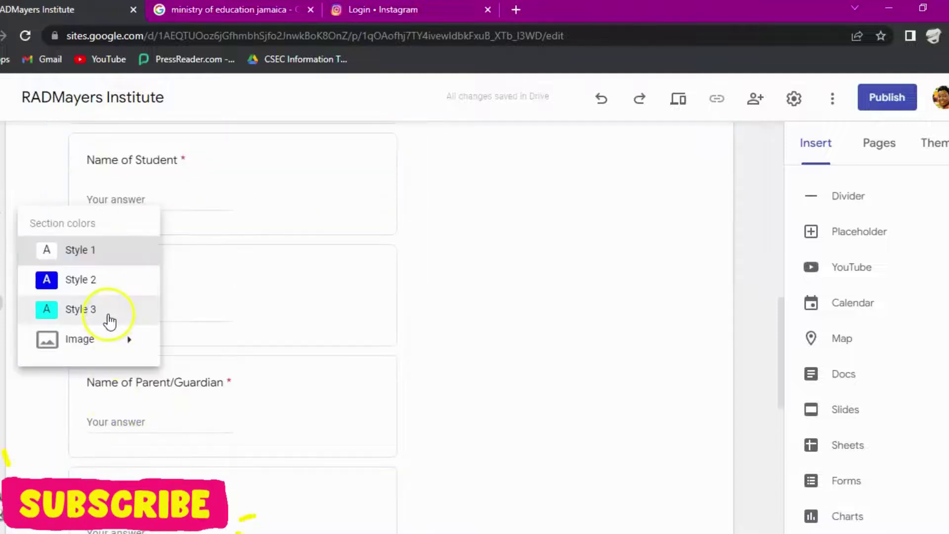
{"action": "left_click", "coordinate": [98, 277]}
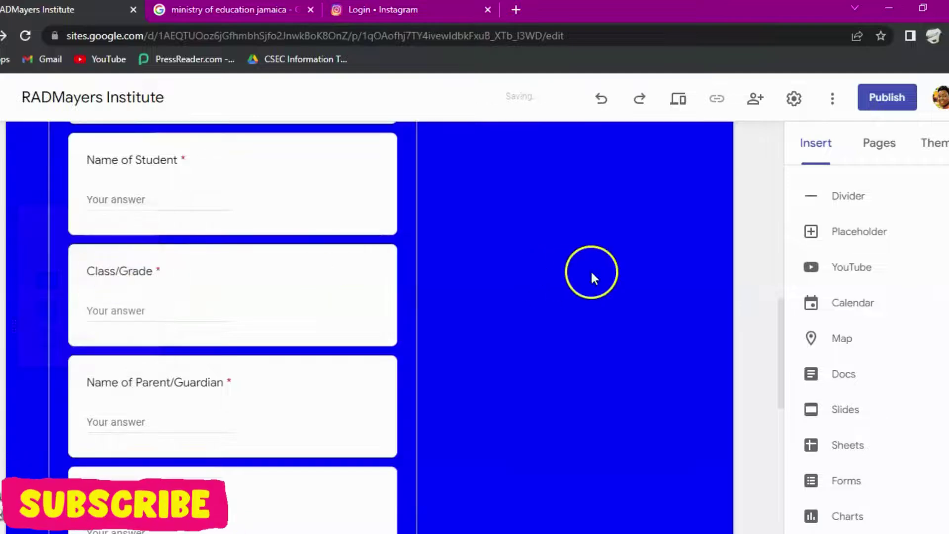
{"action": "scroll", "coordinate": [598, 316], "scroll_direction": "down", "scroll_amount": 10}
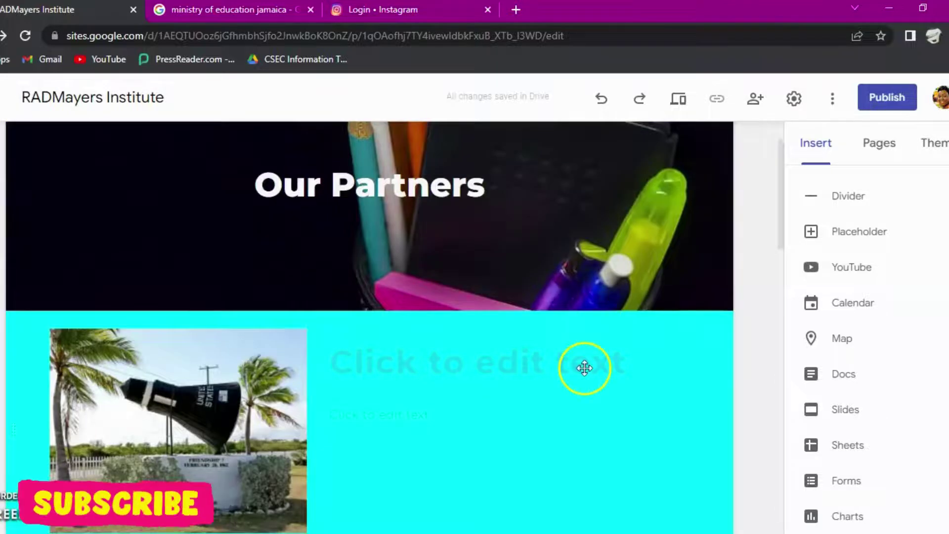
{"action": "scroll", "coordinate": [579, 399], "scroll_direction": "down", "scroll_amount": 15}
{"action": "scroll", "coordinate": [579, 399], "scroll_direction": "up", "scroll_amount": 8}
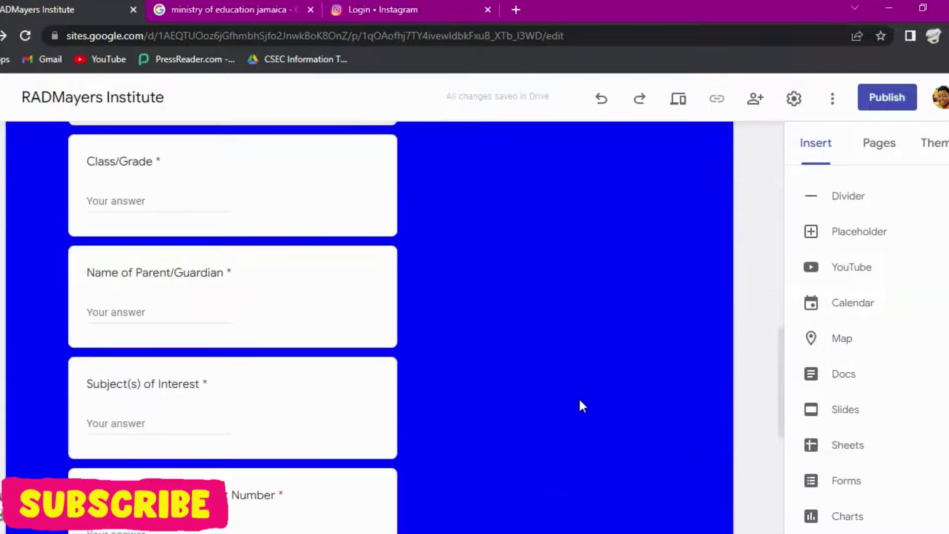
{"action": "scroll", "coordinate": [581, 395], "scroll_direction": "up", "scroll_amount": 10}
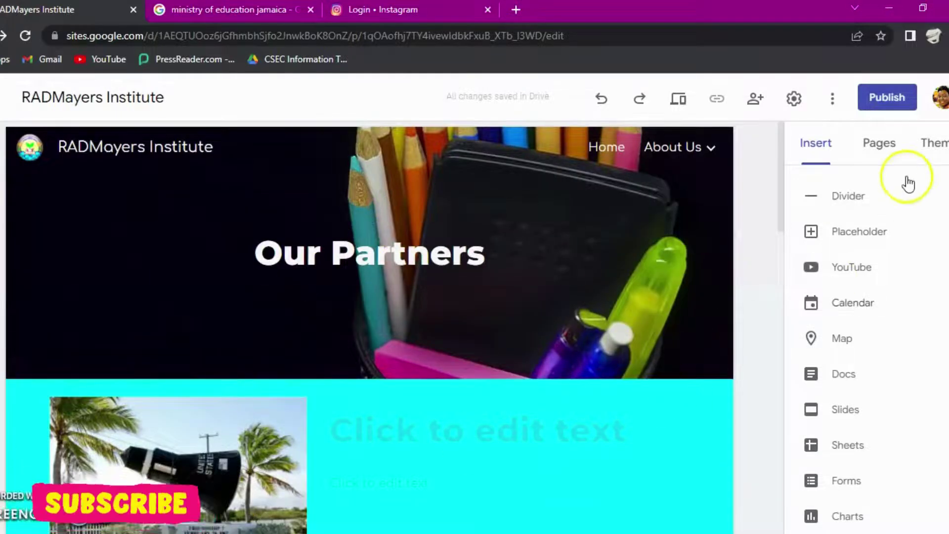
Step: Show the Themes list, then preview the Our Partners page as visitors see it
{"action": "left_click", "coordinate": [936, 142]}
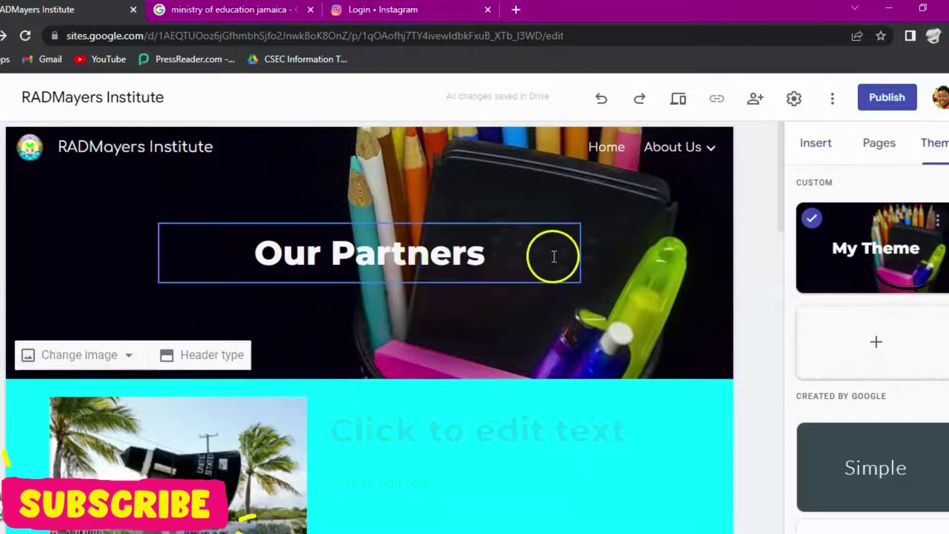
{"action": "left_click", "coordinate": [682, 101]}
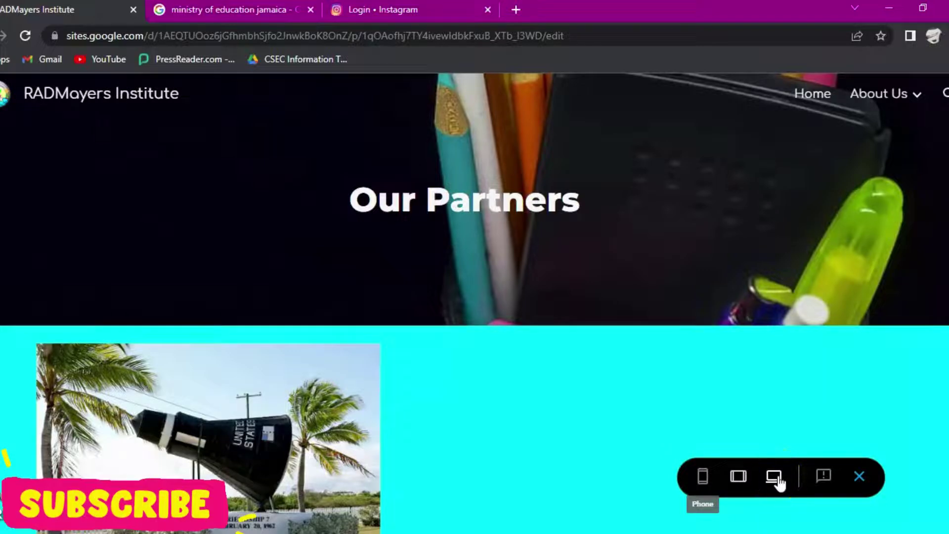
Step: In preview, go to the Home page and scroll through it
{"action": "left_click", "coordinate": [813, 96]}
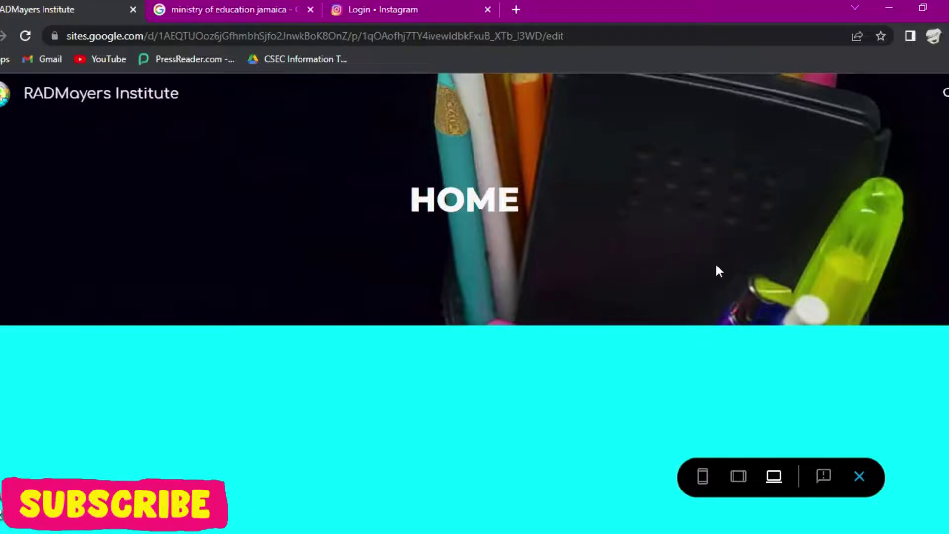
{"action": "scroll", "coordinate": [714, 270], "scroll_direction": "down", "scroll_amount": 3}
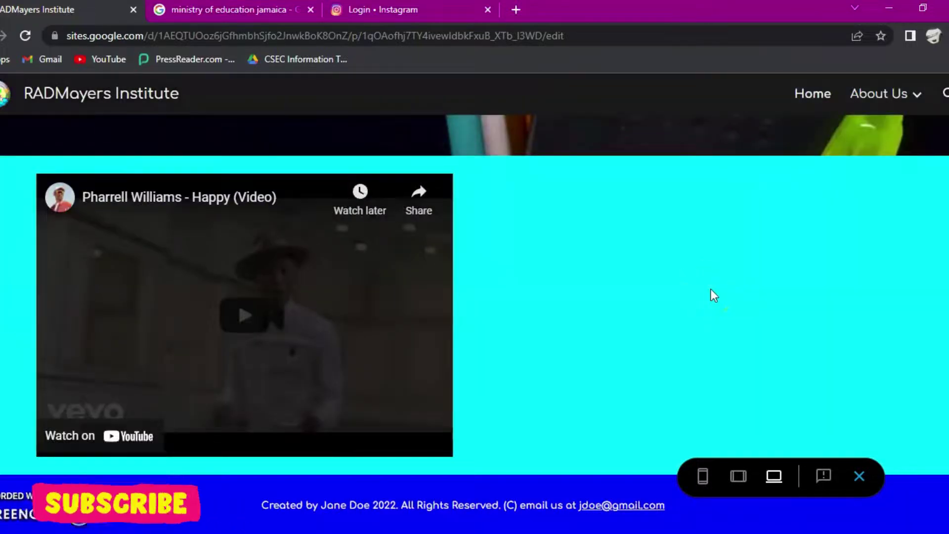
{"action": "scroll", "coordinate": [434, 158], "scroll_direction": "up", "scroll_amount": 3}
{"action": "scroll", "coordinate": [466, 356], "scroll_direction": "down", "scroll_amount": 3}
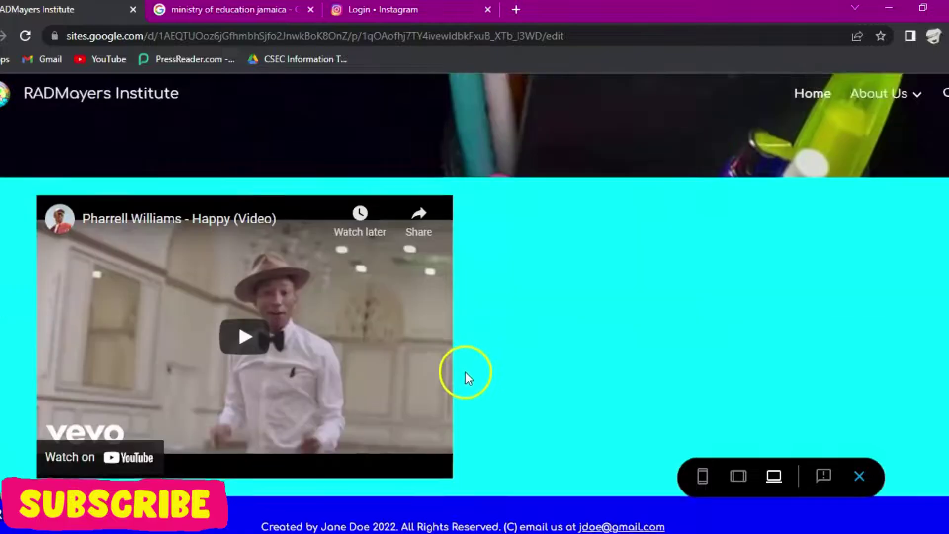
{"action": "scroll", "coordinate": [312, 529], "scroll_direction": "down", "scroll_amount": 1}
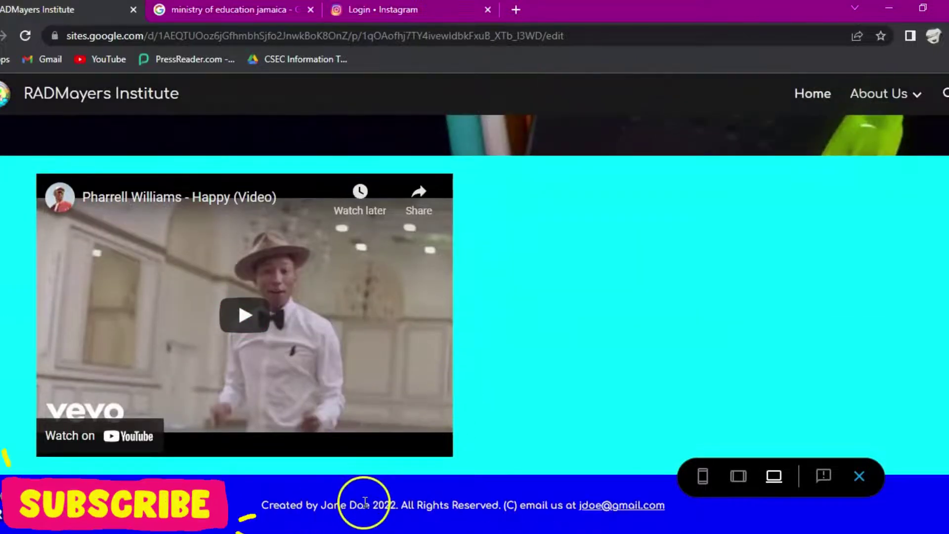
{"action": "left_click", "coordinate": [827, 93]}
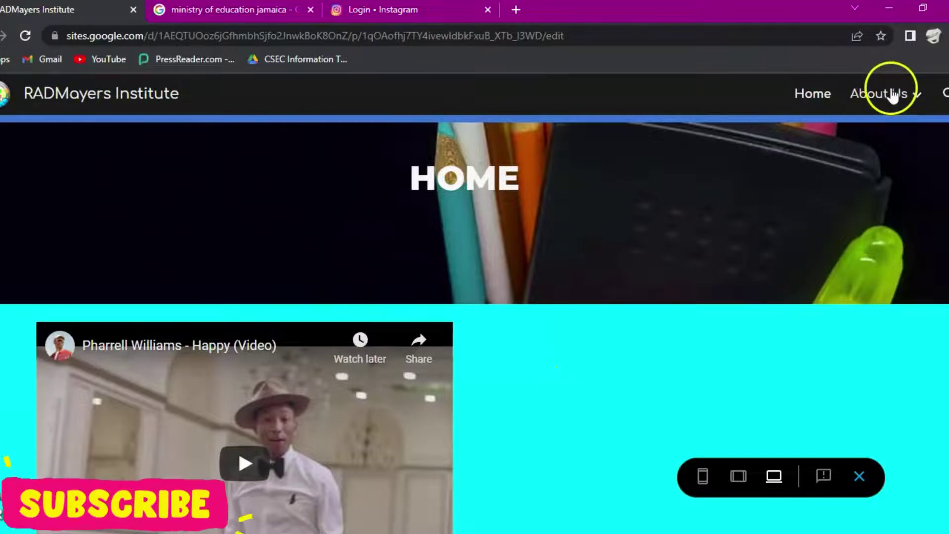
Step: Go to the Our Partners page from the About Us submenu and scroll through it
{"action": "left_click", "coordinate": [913, 99]}
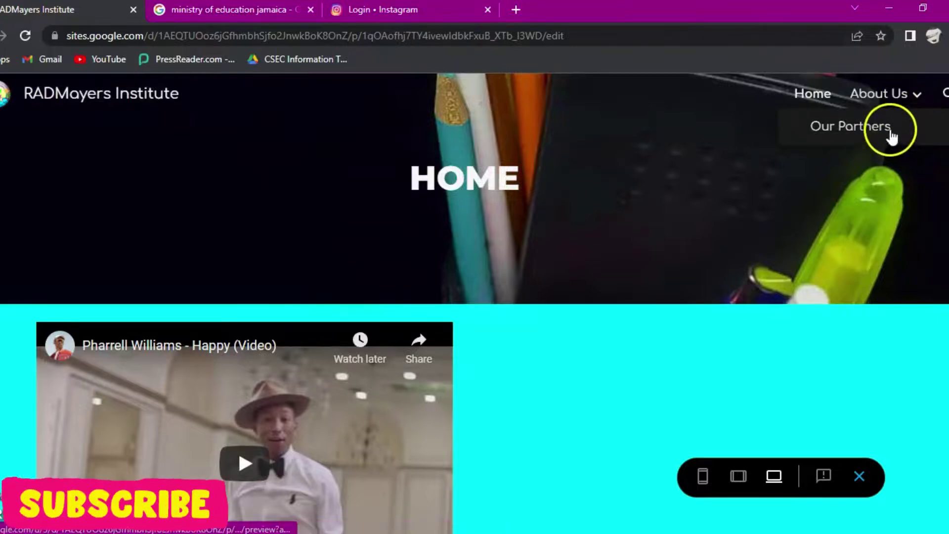
{"action": "left_click", "coordinate": [867, 127]}
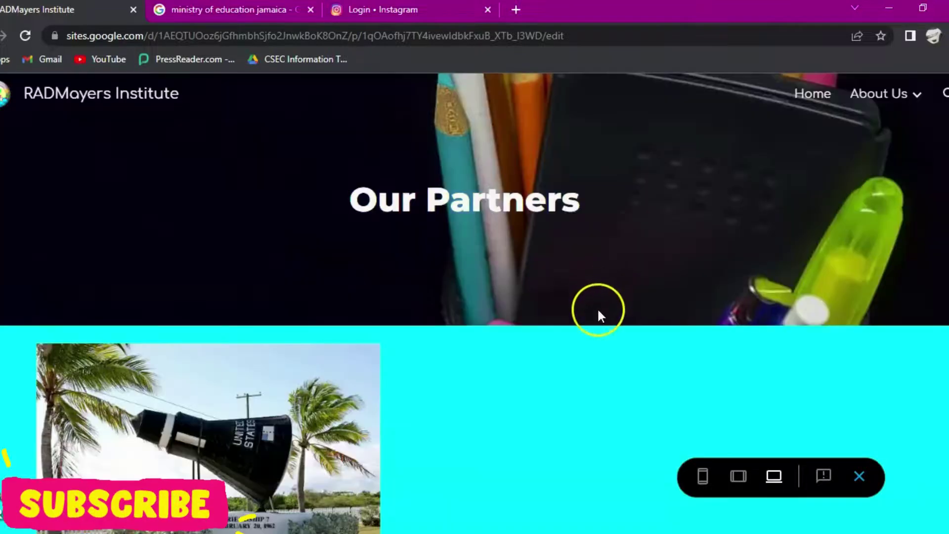
{"action": "scroll", "coordinate": [553, 375], "scroll_direction": "down", "scroll_amount": 10}
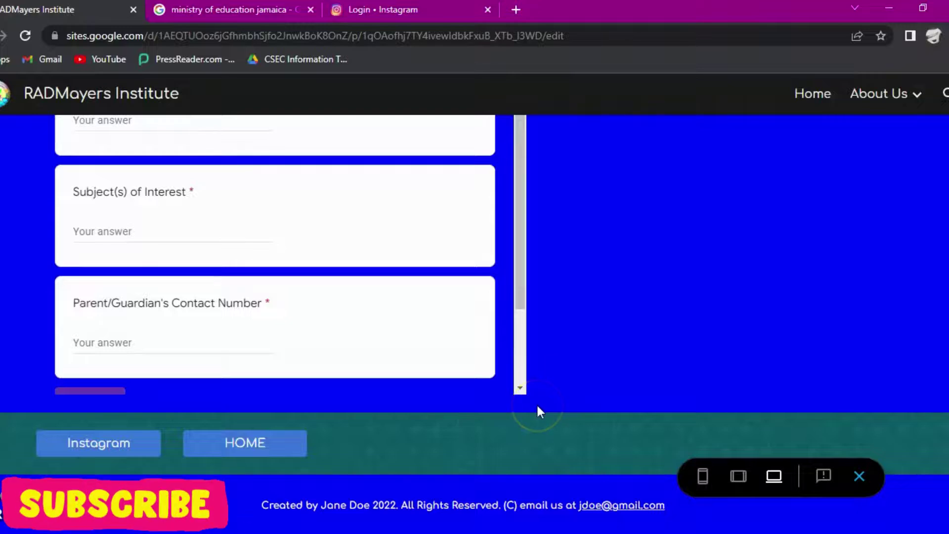
{"action": "scroll", "coordinate": [535, 403], "scroll_direction": "up", "scroll_amount": 10}
Step: View the About Us page with its Our School and Classes images, then exit preview
{"action": "mouse_move", "coordinate": [887, 90]}
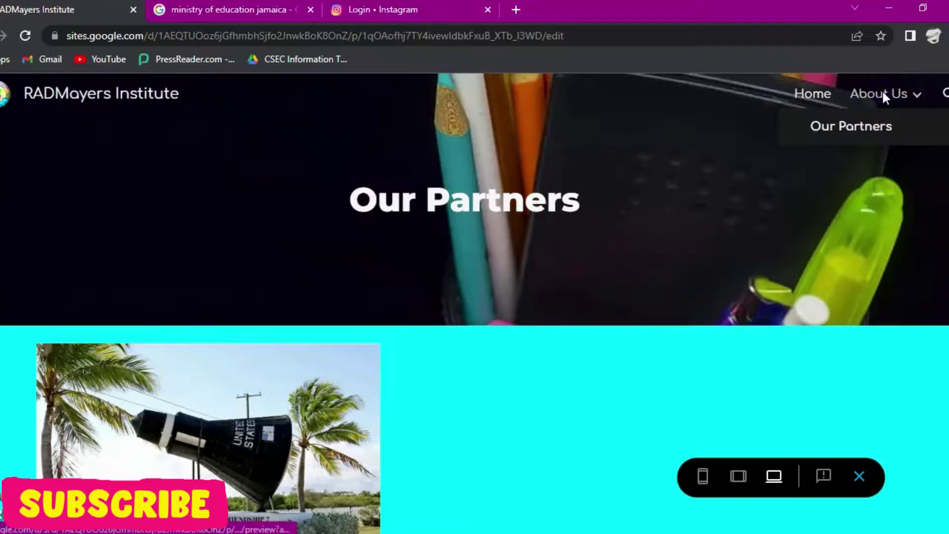
{"action": "left_click", "coordinate": [883, 94]}
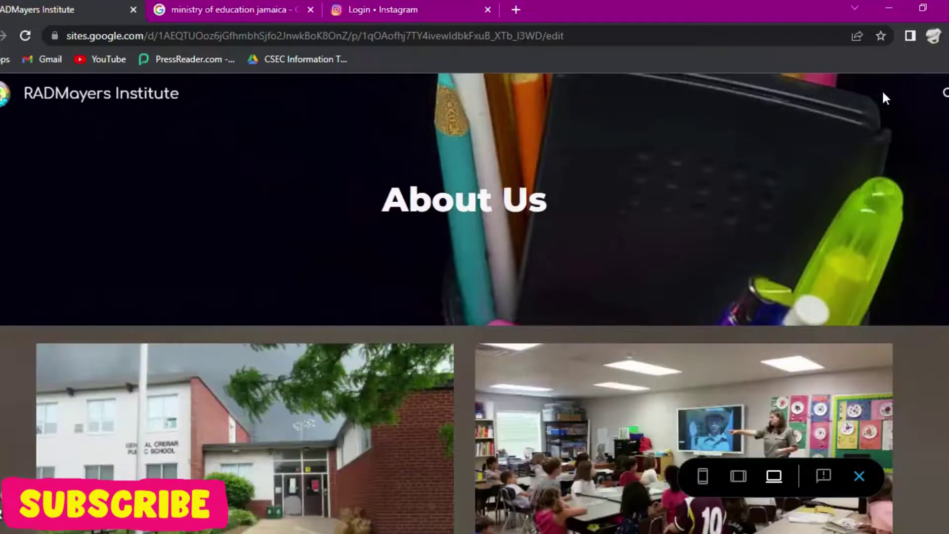
{"action": "scroll", "coordinate": [620, 383], "scroll_direction": "down", "scroll_amount": 5}
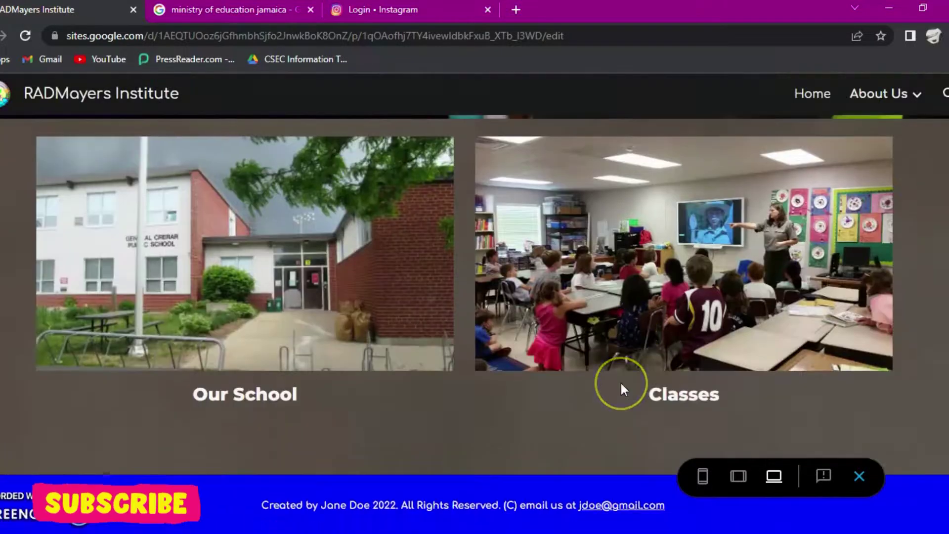
{"action": "scroll", "coordinate": [619, 386], "scroll_direction": "up", "scroll_amount": 5}
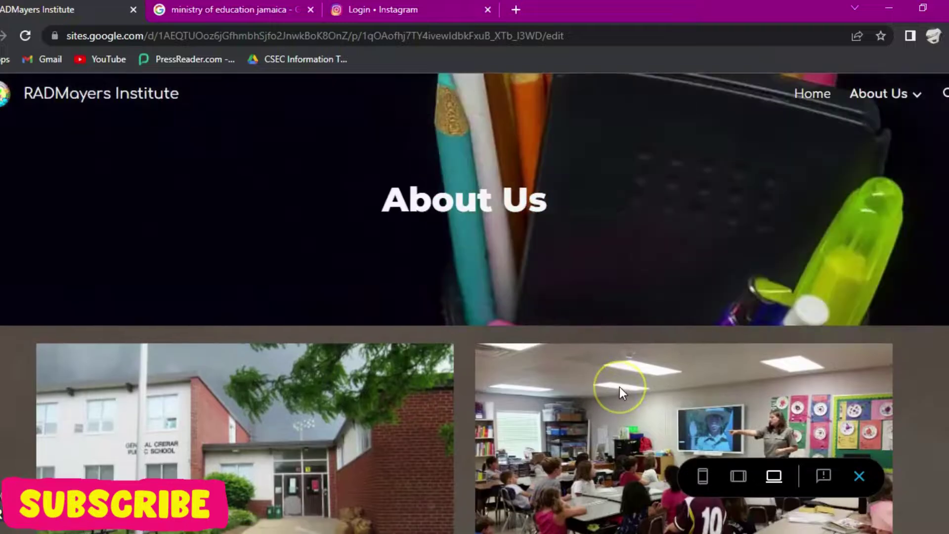
{"action": "mouse_move", "coordinate": [915, 97]}
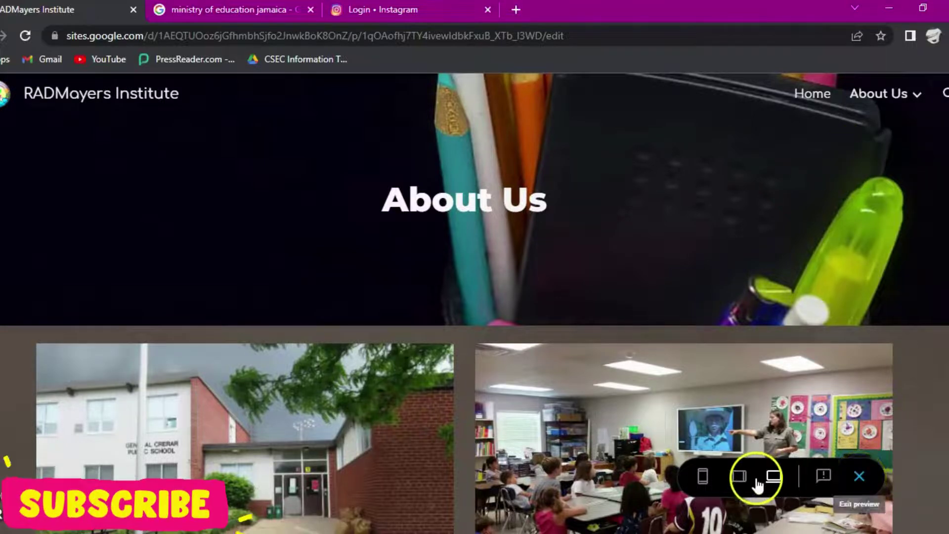
{"action": "left_click", "coordinate": [859, 477]}
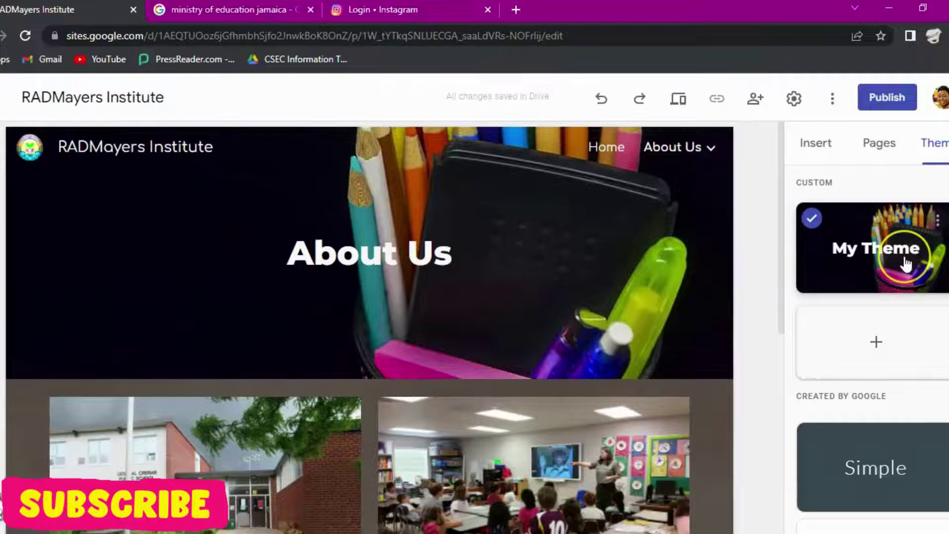
Step: Scroll the Themes list down to the Level theme
{"action": "scroll", "coordinate": [900, 310], "scroll_direction": "down", "scroll_amount": 1}
{"action": "scroll", "coordinate": [900, 310], "scroll_direction": "down", "scroll_amount": 8}
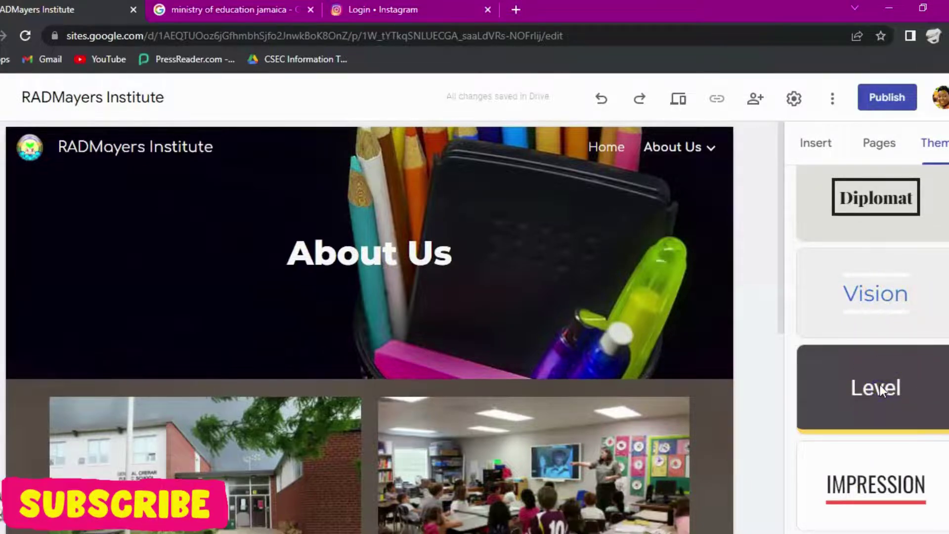
Step: Apply the Level theme and change its accent to custom magenta #fb00ff
{"action": "left_click", "coordinate": [872, 387]}
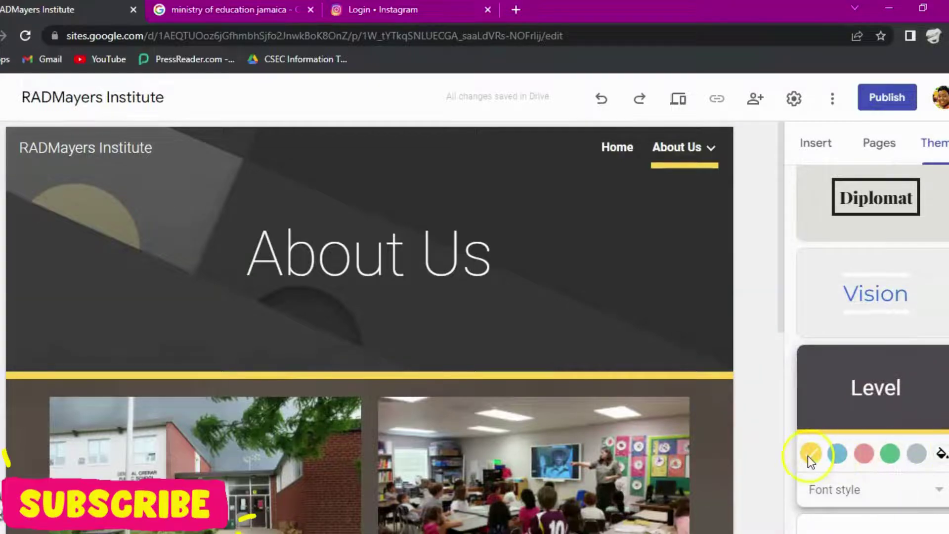
{"action": "mouse_move", "coordinate": [681, 163]}
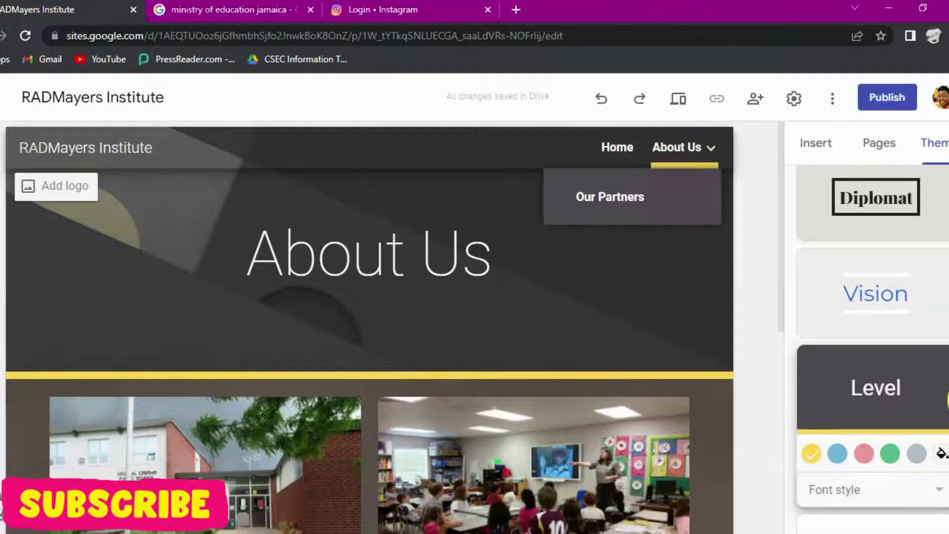
{"action": "left_click", "coordinate": [941, 454]}
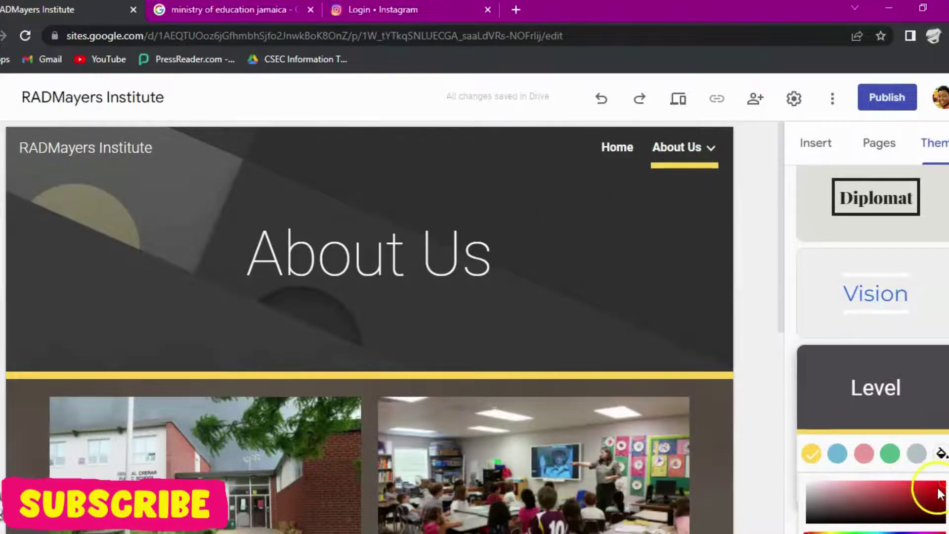
{"action": "scroll", "coordinate": [934, 477], "scroll_direction": "down", "scroll_amount": 2}
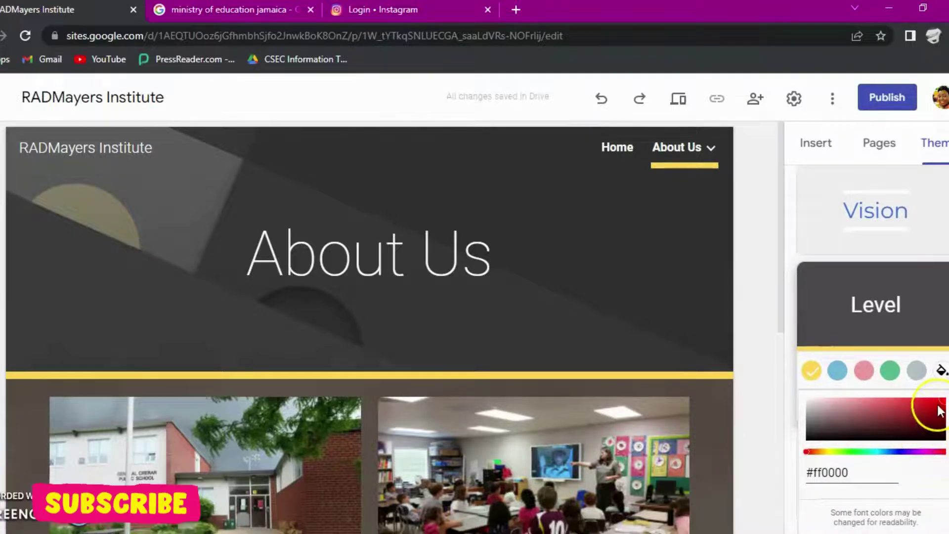
{"action": "left_click", "coordinate": [921, 451]}
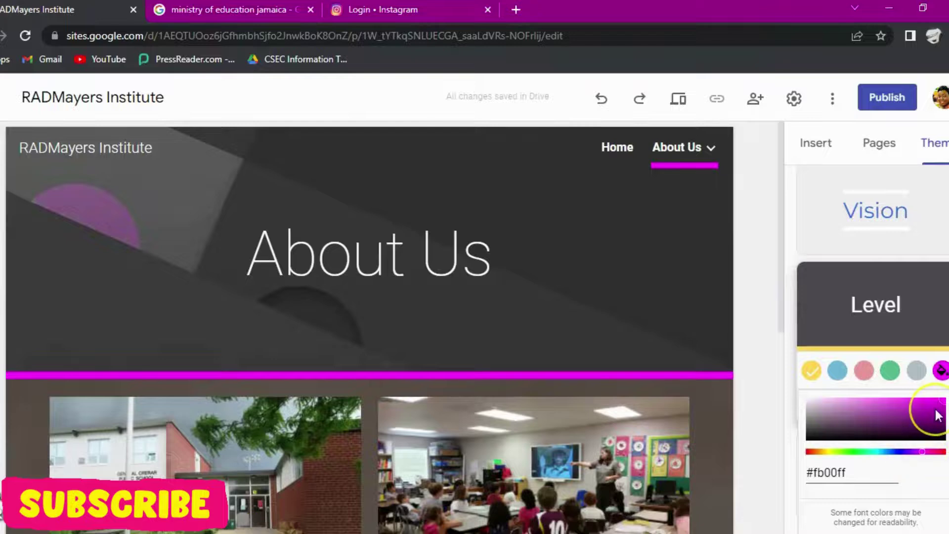
Step: Close the colour picker and bring up the Brand images settings via Add logo
{"action": "left_click", "coordinate": [678, 295]}
{"action": "scroll", "coordinate": [290, 330], "scroll_direction": "down", "scroll_amount": 10}
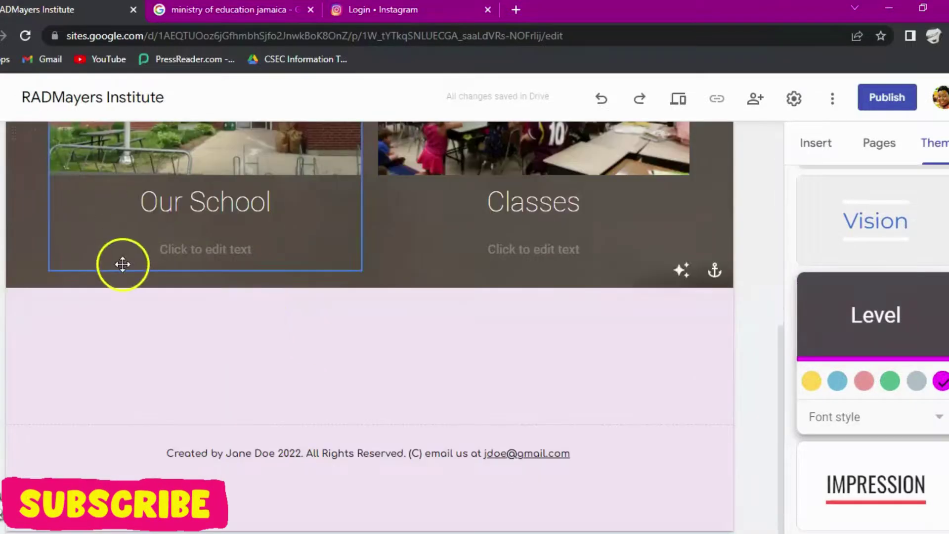
{"action": "scroll", "coordinate": [121, 263], "scroll_direction": "up", "scroll_amount": 9}
{"action": "scroll", "coordinate": [121, 266], "scroll_direction": "up", "scroll_amount": 1}
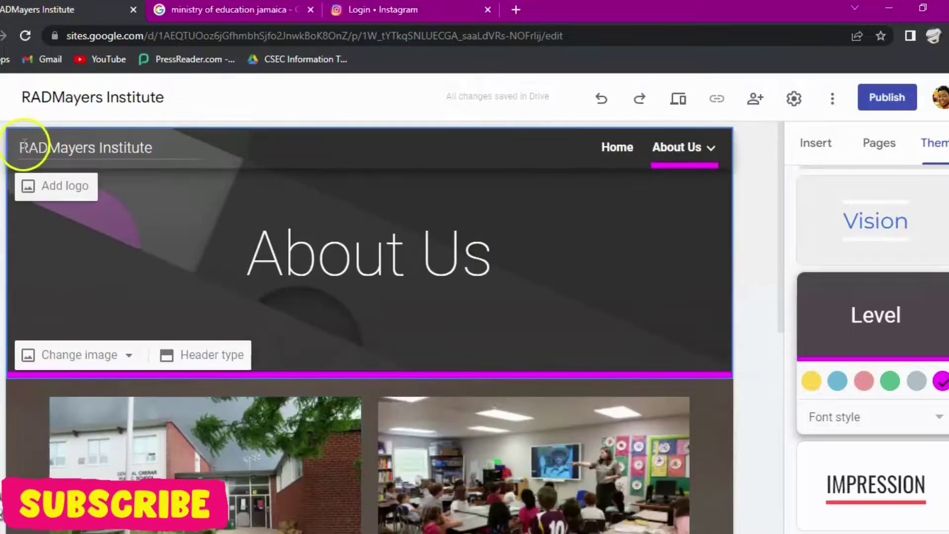
{"action": "left_click", "coordinate": [57, 186]}
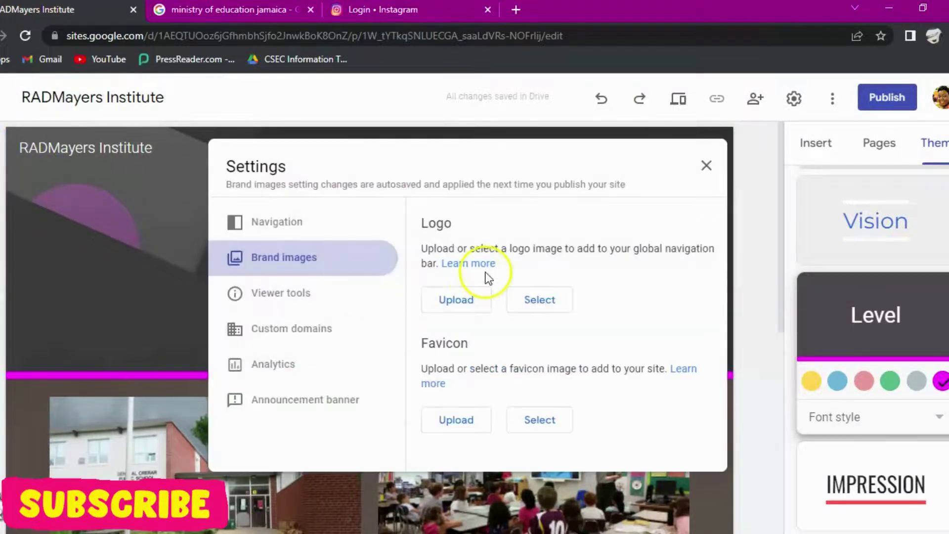
Step: Open the logo's Select image dialog on the Google Image Search tab
{"action": "left_click", "coordinate": [533, 299]}
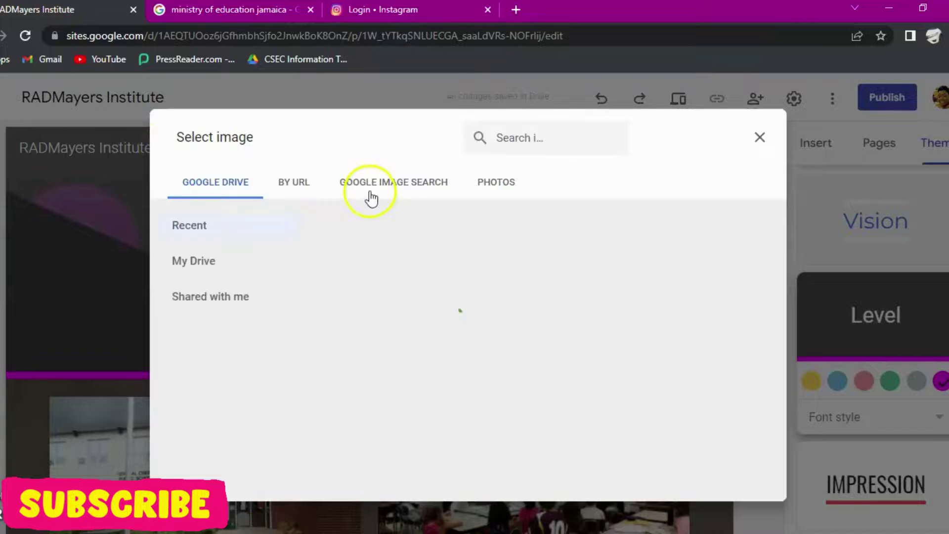
{"action": "left_click", "coordinate": [390, 187]}
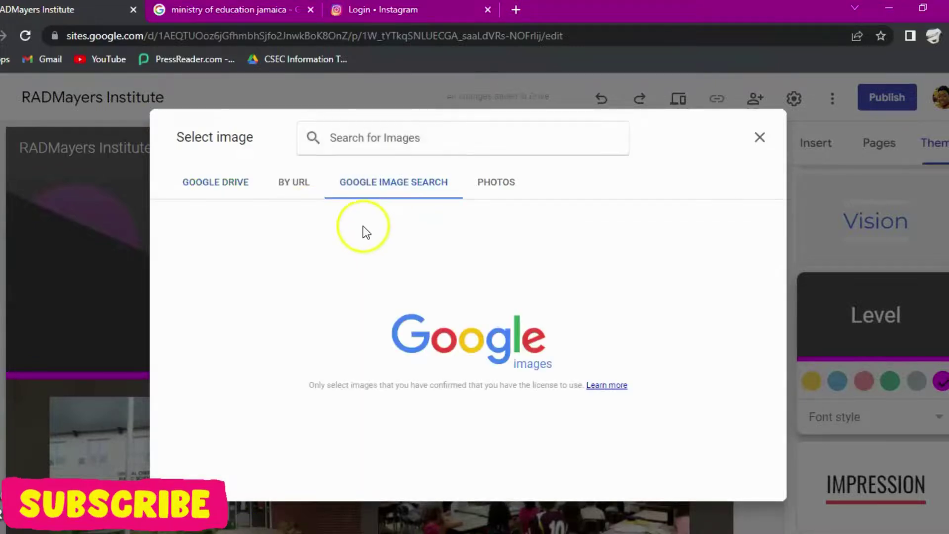
Step: Search Google Images for 'school logo'
{"action": "type", "text": "sch"}
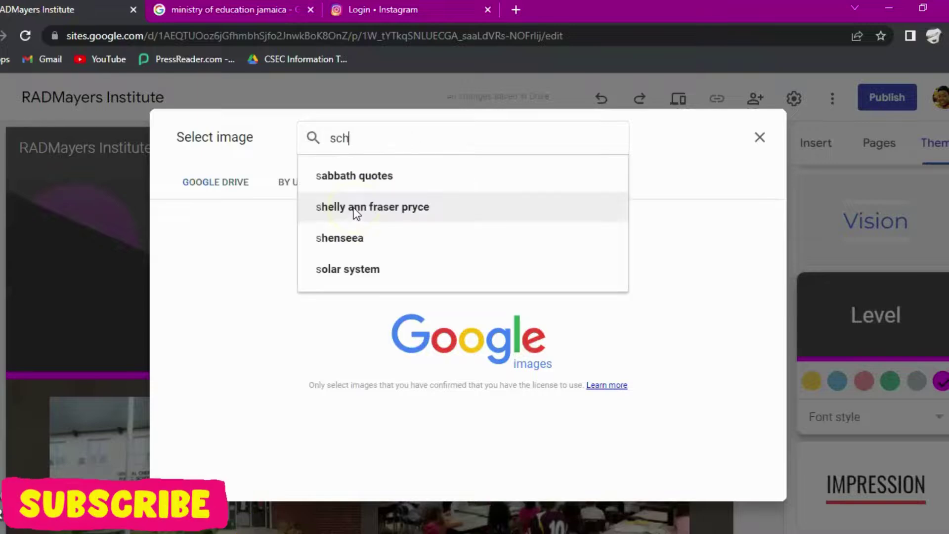
{"action": "type", "text": "ol"}
{"action": "key", "text": "BackSpace"}
{"action": "key", "text": "BackSpace"}
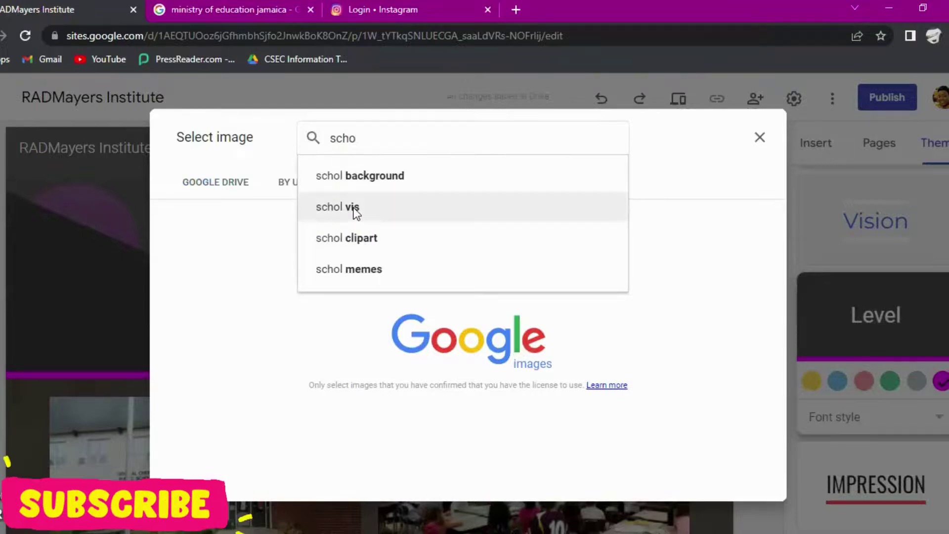
{"action": "type", "text": "ol "}
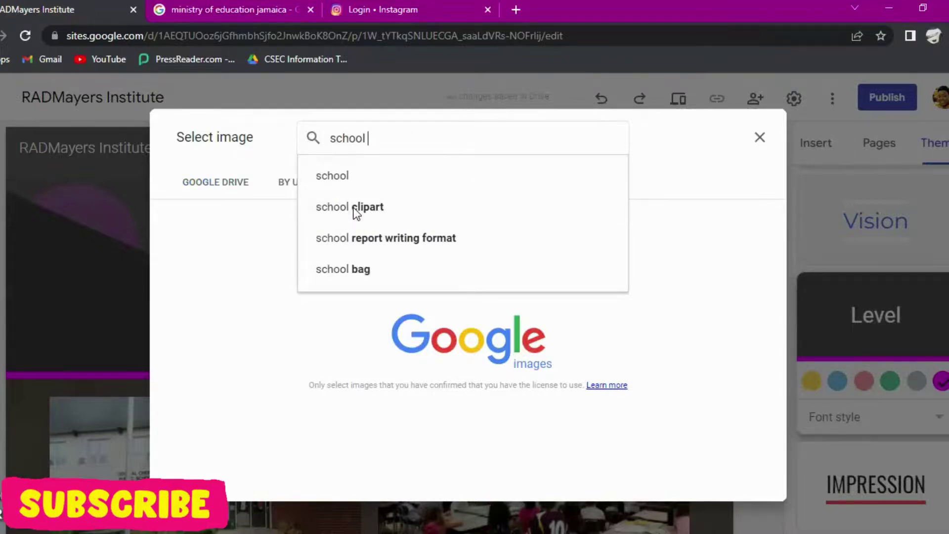
{"action": "type", "text": "logo"}
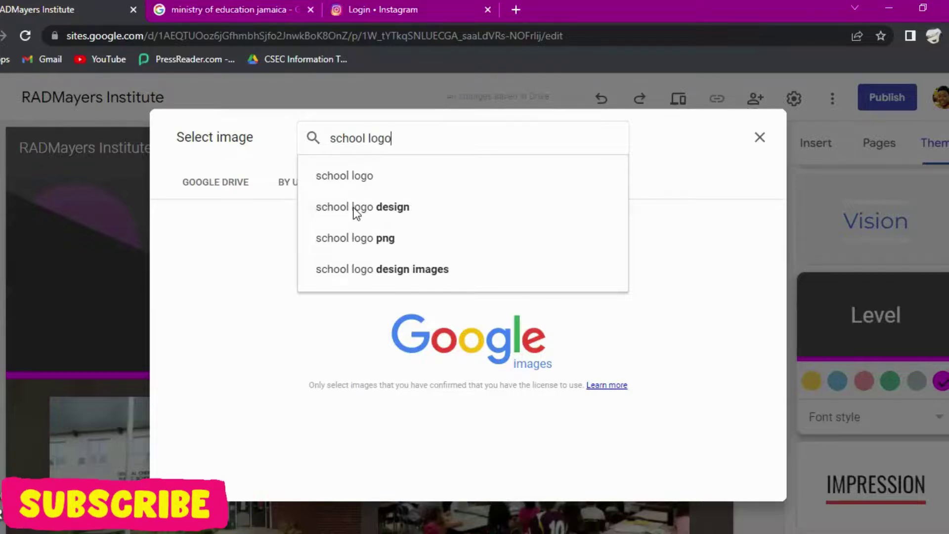
{"action": "left_click", "coordinate": [388, 179]}
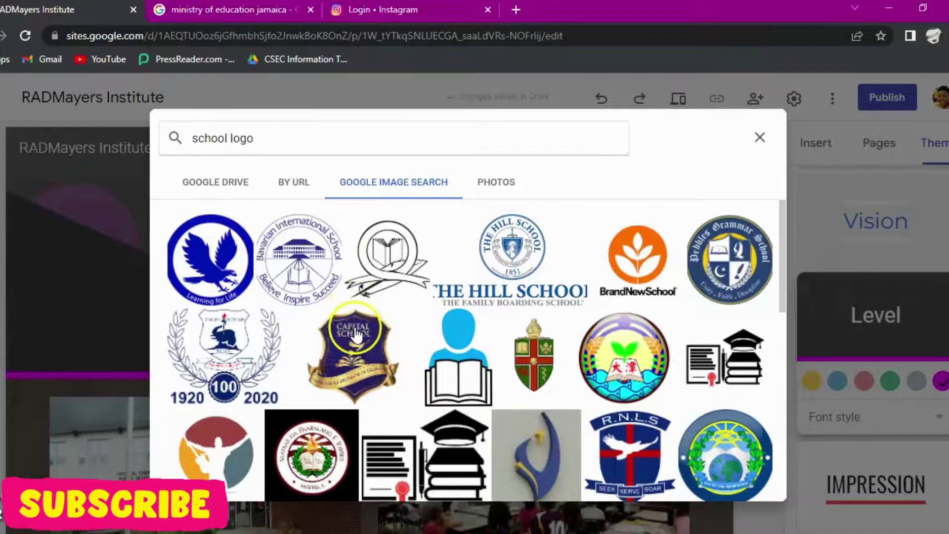
Step: Insert the round school emblem from the results as the site logo and close Settings
{"action": "scroll", "coordinate": [356, 334], "scroll_direction": "down", "scroll_amount": 3}
{"action": "scroll", "coordinate": [356, 335], "scroll_direction": "down", "scroll_amount": 9}
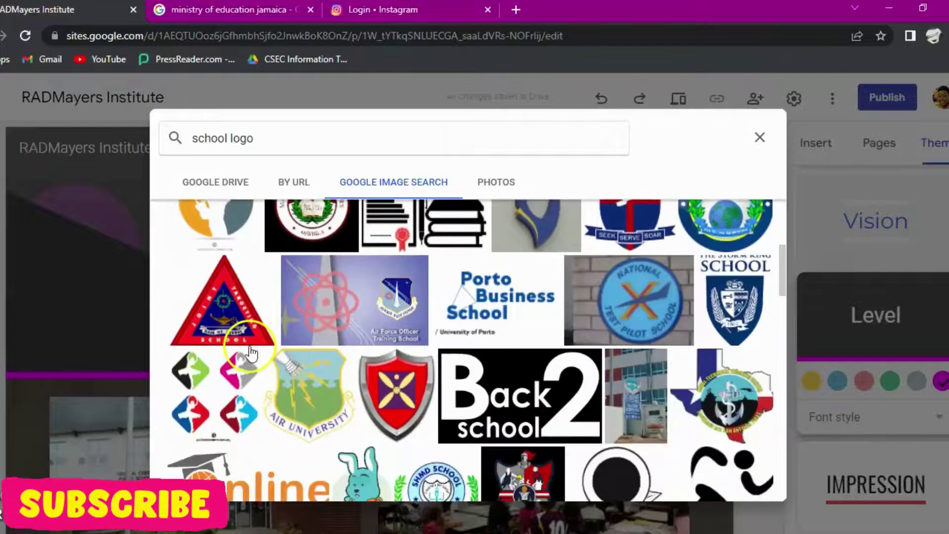
{"action": "left_click", "coordinate": [306, 376]}
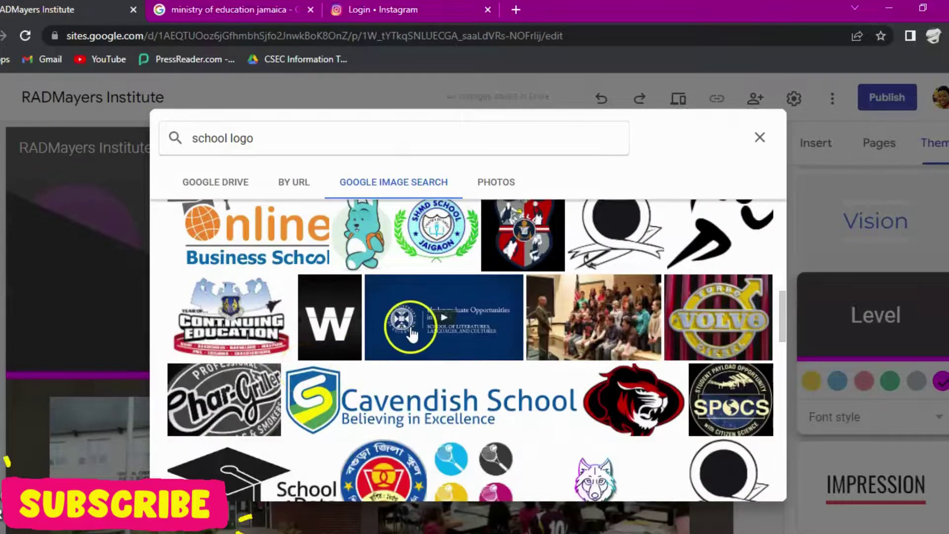
{"action": "scroll", "coordinate": [453, 341], "scroll_direction": "down", "scroll_amount": 5}
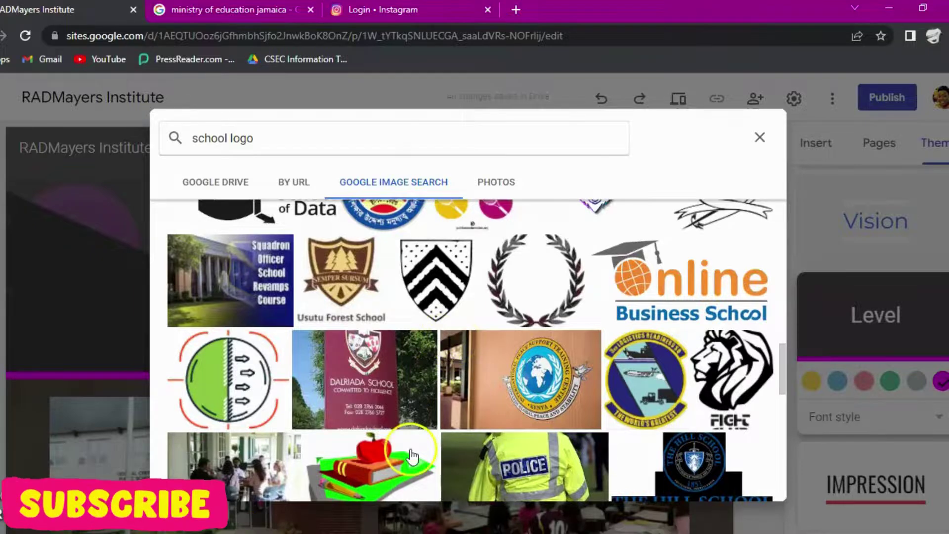
{"action": "scroll", "coordinate": [412, 455], "scroll_direction": "up", "scroll_amount": 10}
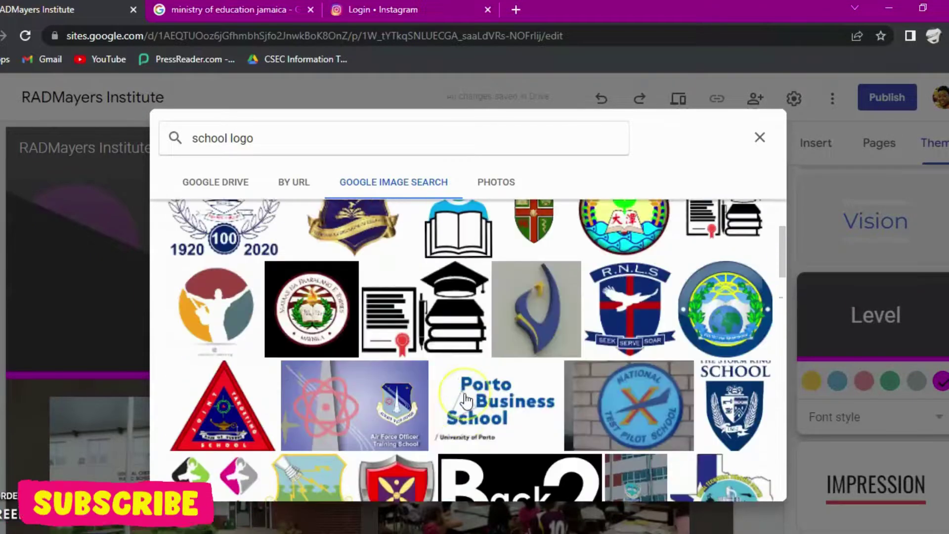
{"action": "scroll", "coordinate": [617, 378], "scroll_direction": "up", "scroll_amount": 3}
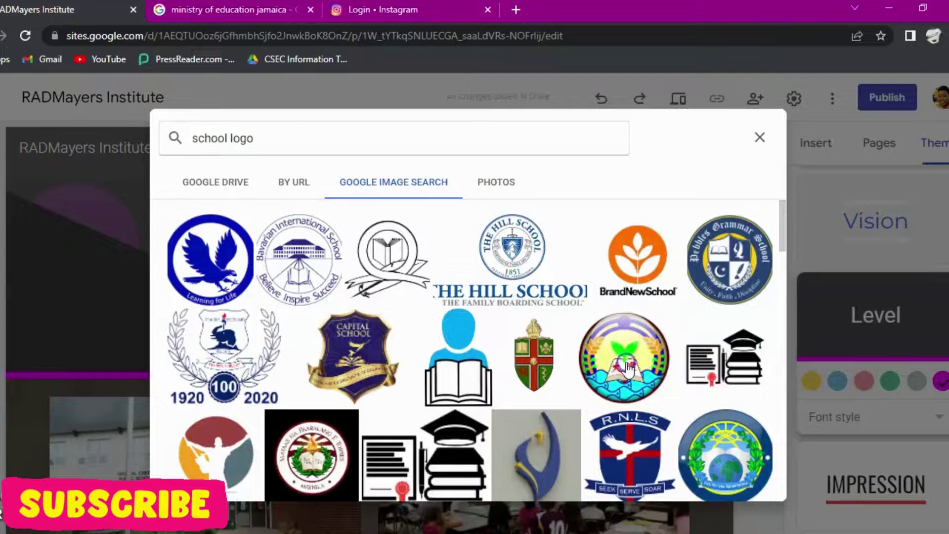
{"action": "left_click", "coordinate": [628, 368]}
{"action": "left_click", "coordinate": [745, 484]}
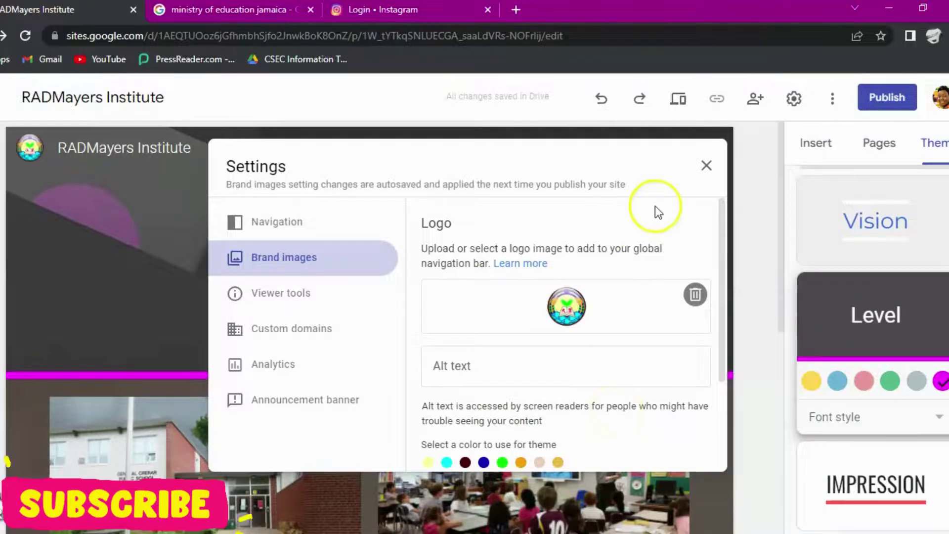
{"action": "left_click", "coordinate": [706, 168]}
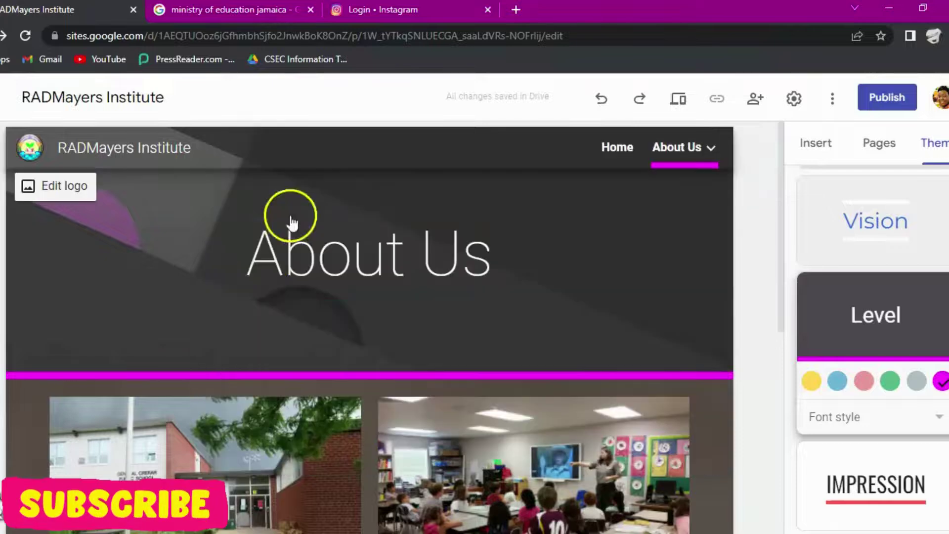
Step: Select the About Us page header and scroll through the page to check the logo
{"action": "left_click", "coordinate": [670, 292]}
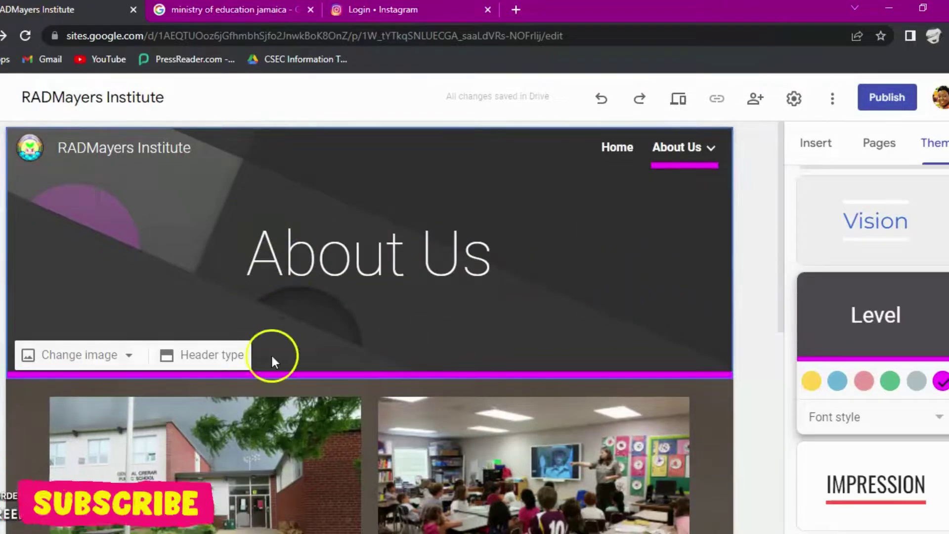
{"action": "left_click", "coordinate": [132, 357]}
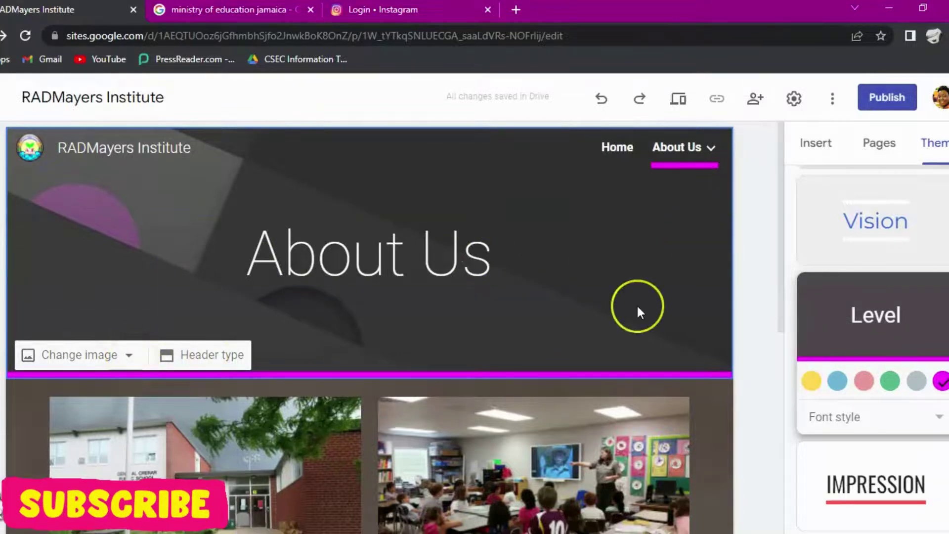
{"action": "scroll", "coordinate": [636, 304], "scroll_direction": "down", "scroll_amount": 5}
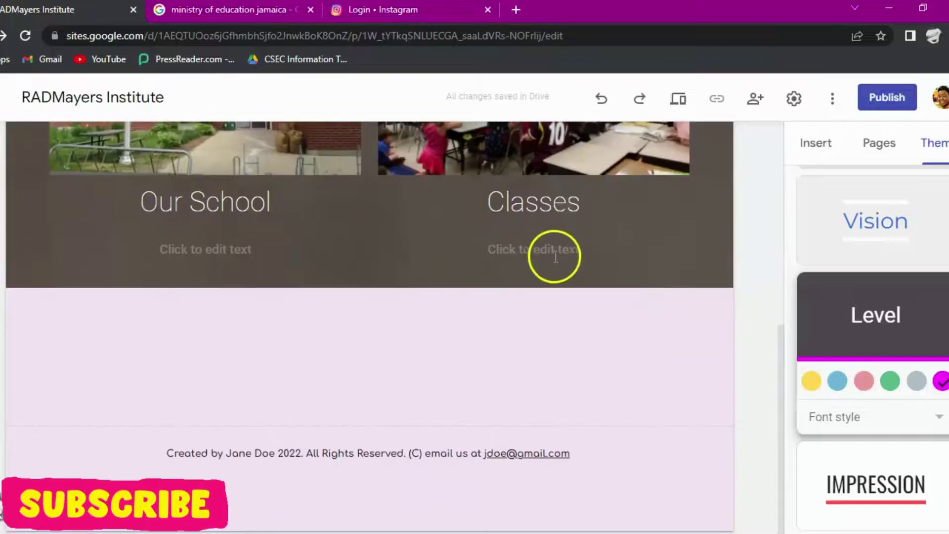
{"action": "scroll", "coordinate": [556, 254], "scroll_direction": "up", "scroll_amount": 5}
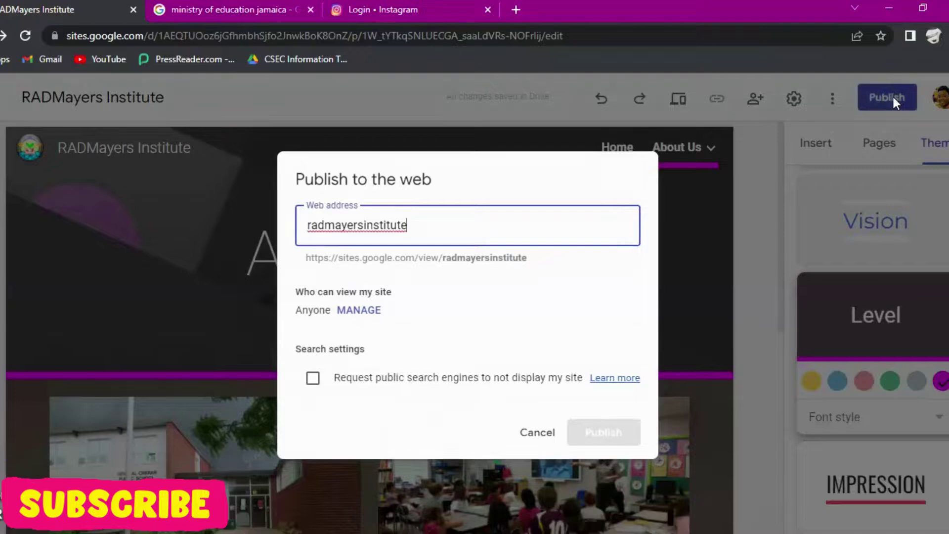
Step: Check the radmayersinstitute web address, then go to the Custom domain settings via MANAGE
{"action": "left_click", "coordinate": [277, 197]}
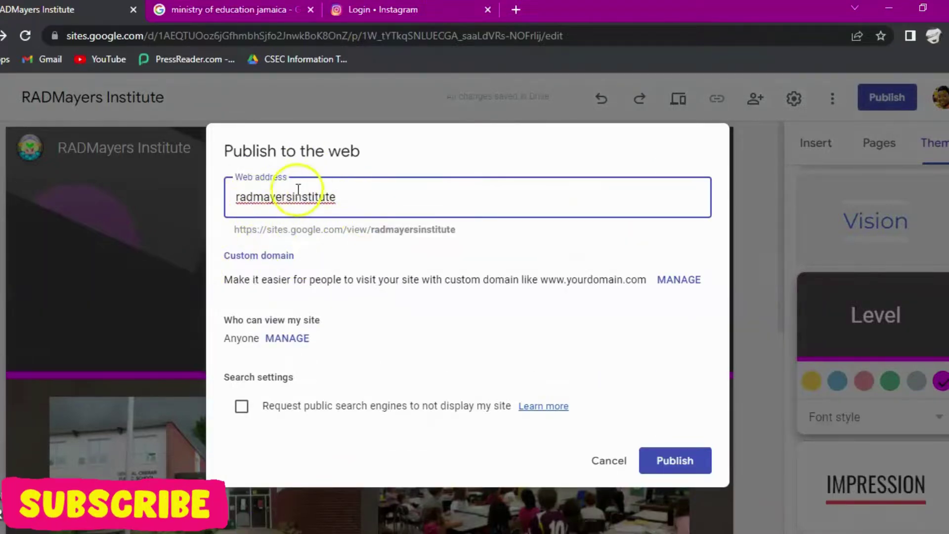
{"action": "left_click", "coordinate": [353, 195]}
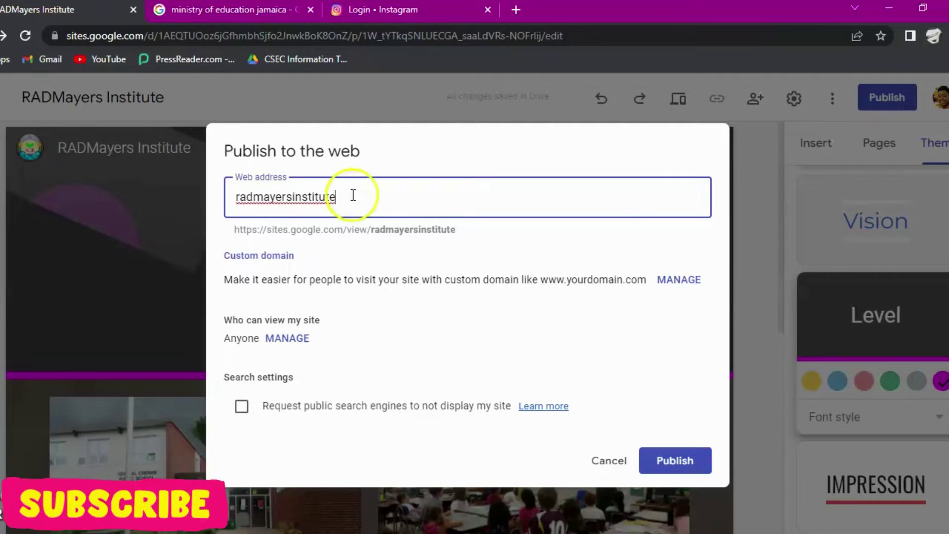
{"action": "left_click", "coordinate": [681, 277]}
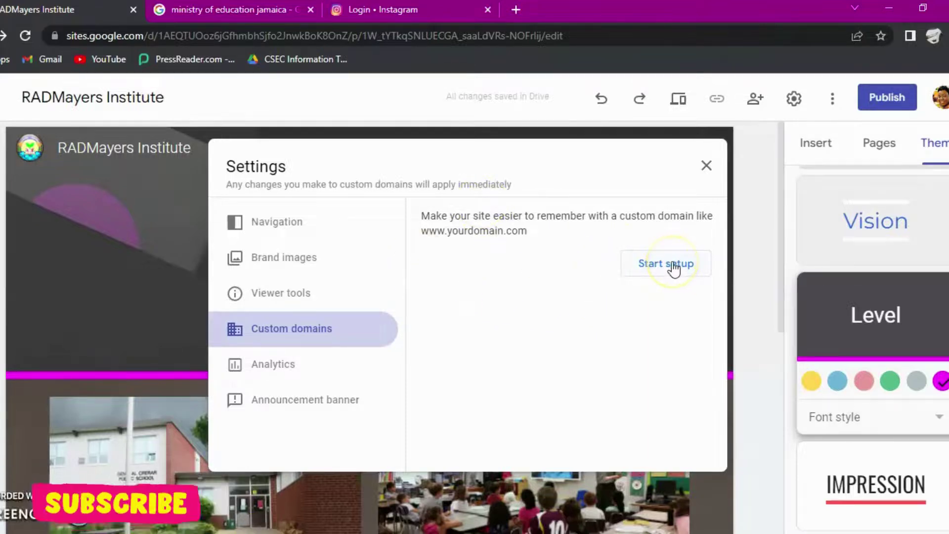
Step: Abandon the custom domain setup, close Settings, and bring back the Publish to the web options
{"action": "left_click", "coordinate": [652, 262]}
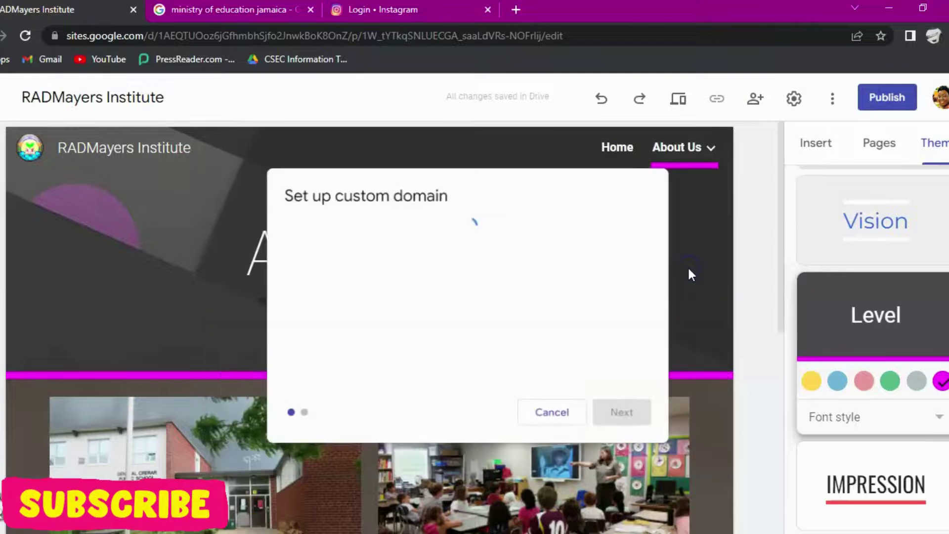
{"action": "left_click", "coordinate": [599, 268]}
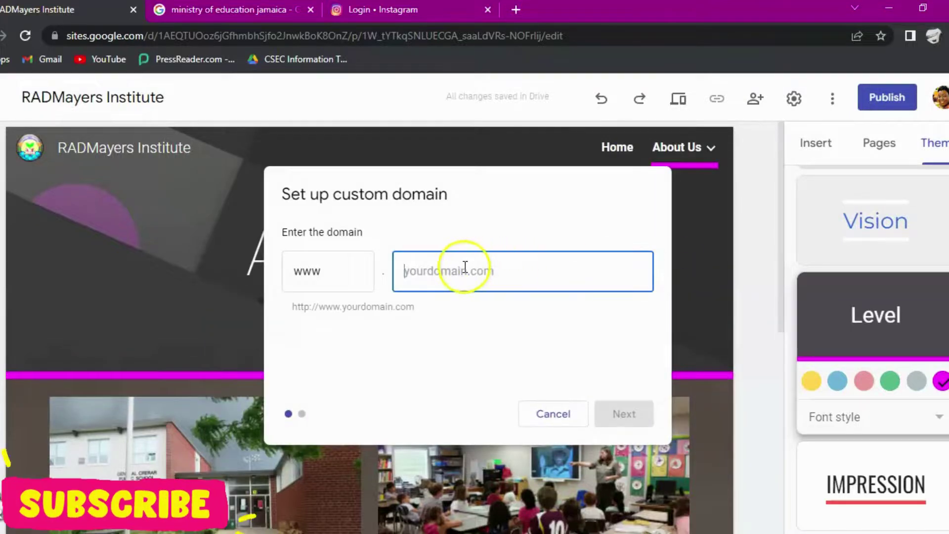
{"action": "left_click", "coordinate": [550, 411]}
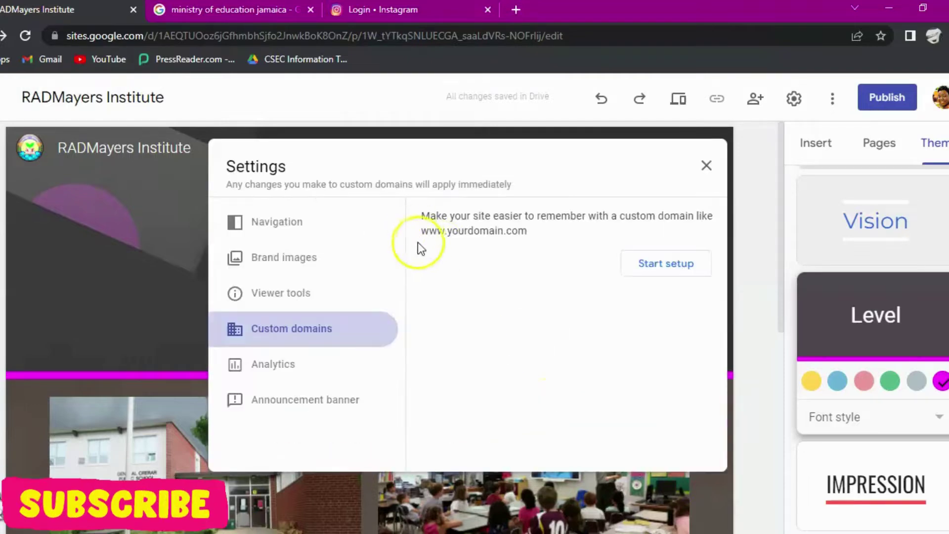
{"action": "left_click", "coordinate": [708, 165]}
{"action": "left_click", "coordinate": [867, 98]}
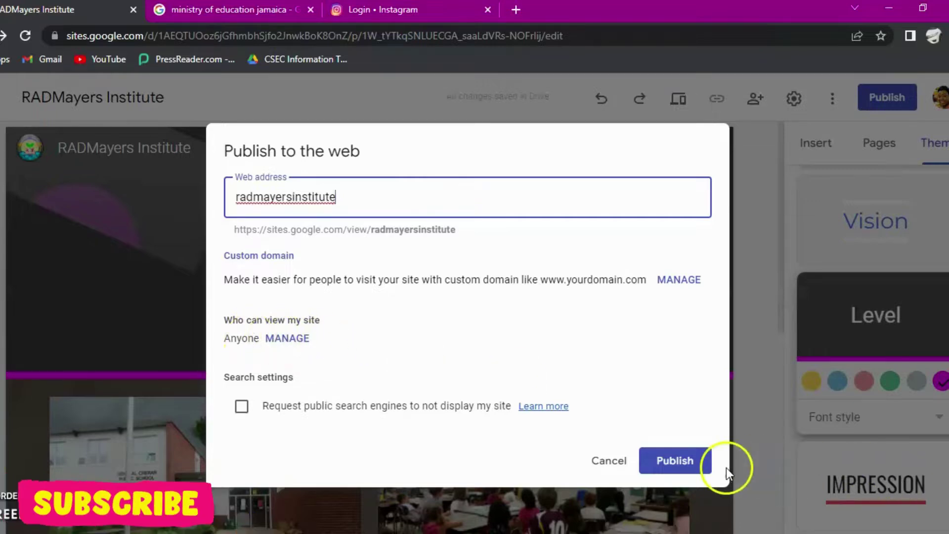
Step: Publish the site at radmayersinstitute and switch the editor to the Home page
{"action": "left_click", "coordinate": [682, 462]}
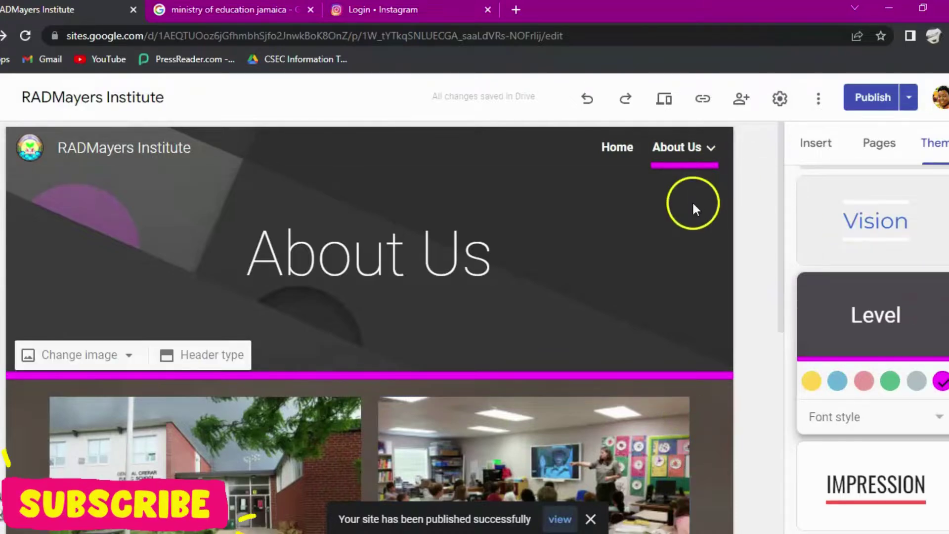
{"action": "left_click", "coordinate": [624, 149]}
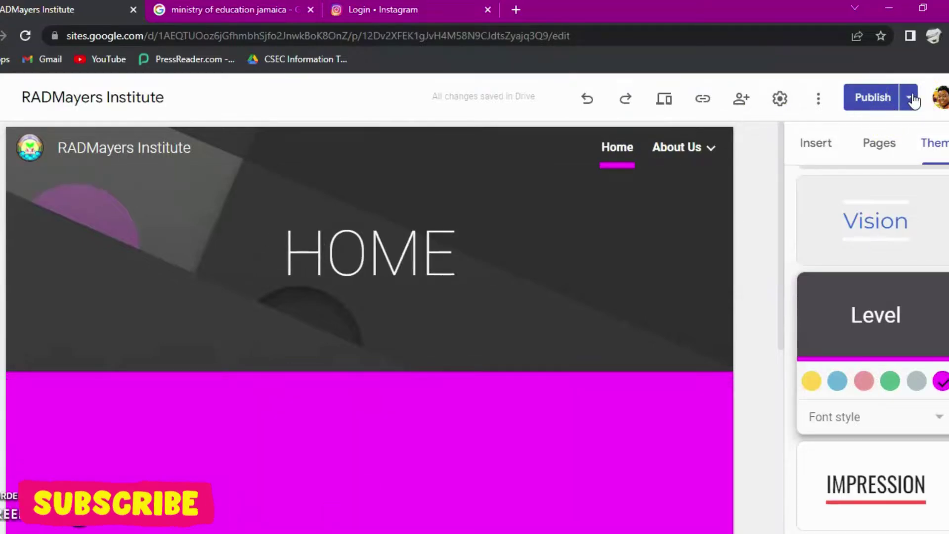
Step: Choose View published site from the Publish menu to load the live site in a new tab
{"action": "left_click", "coordinate": [910, 100]}
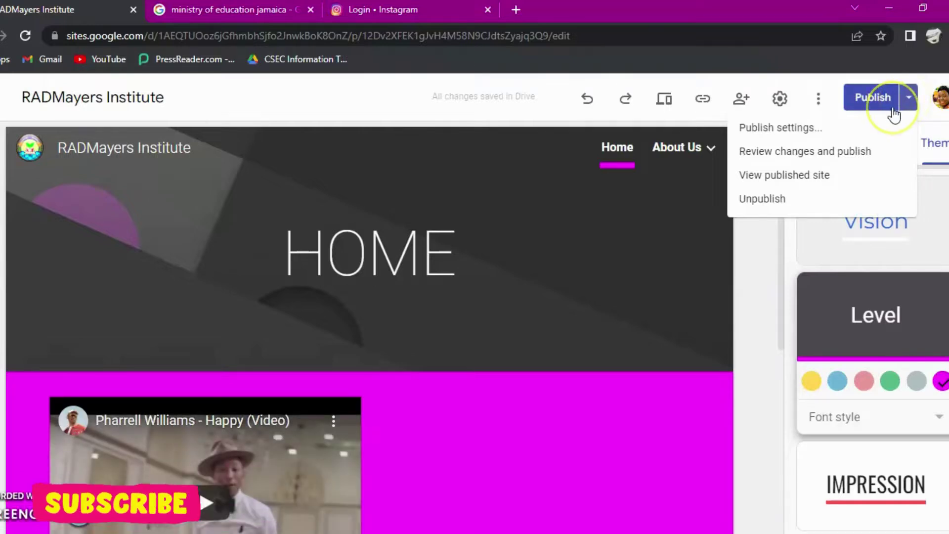
{"action": "left_click", "coordinate": [799, 177]}
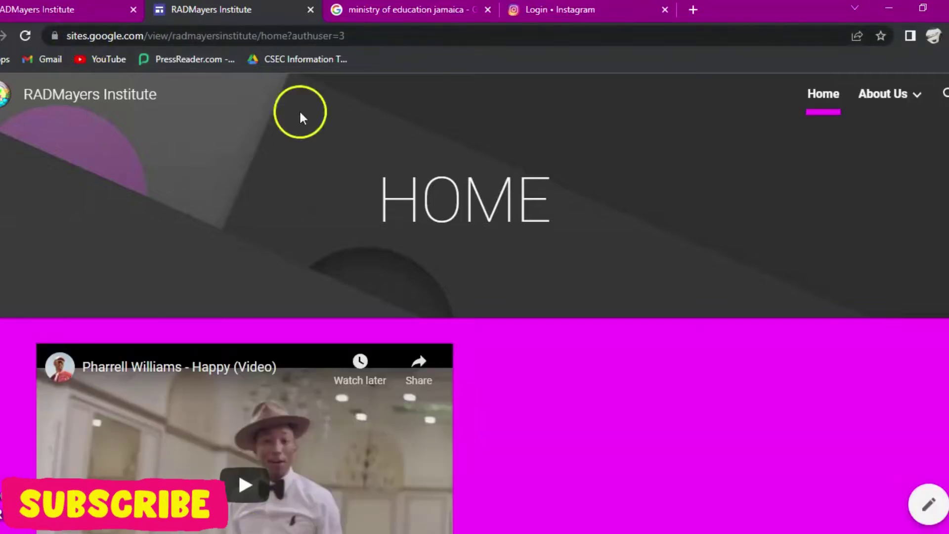
Step: Highlight 'radmayersinstitute' in the live site's address, scroll the Home page, and go to About Us
{"action": "left_click", "coordinate": [189, 36]}
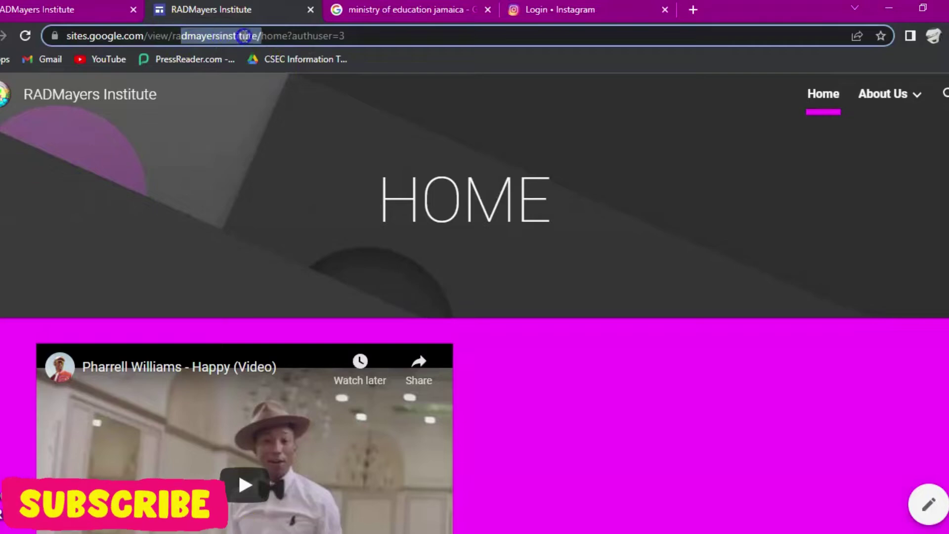
{"action": "left_click_drag", "start_coordinate": [244, 36], "coordinate": [253, 35]}
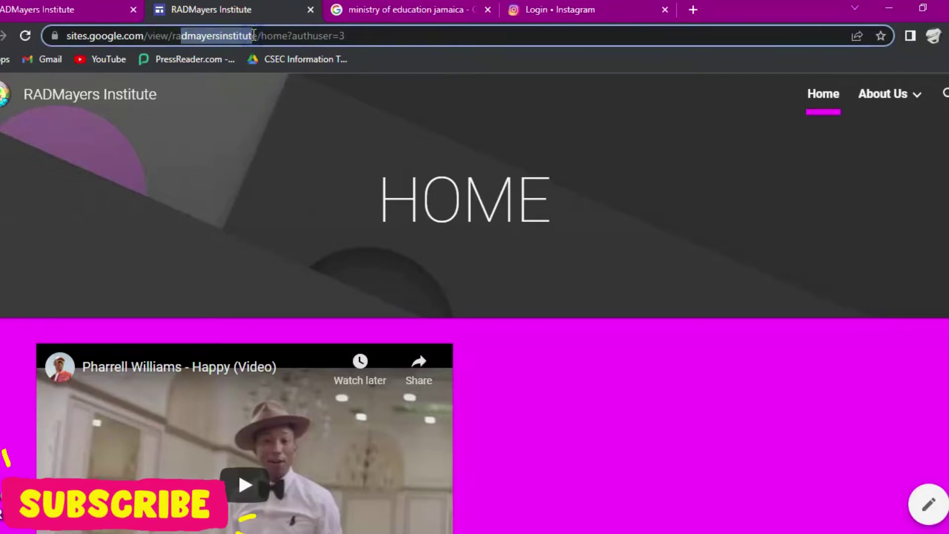
{"action": "scroll", "coordinate": [695, 257], "scroll_direction": "down", "scroll_amount": 3}
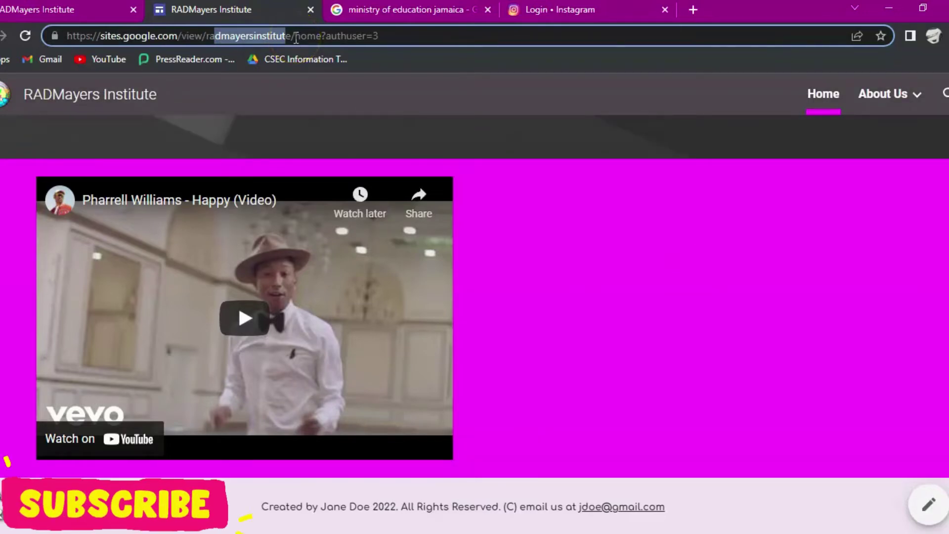
{"action": "scroll", "coordinate": [375, 104], "scroll_direction": "up", "scroll_amount": 3}
{"action": "scroll", "coordinate": [543, 321], "scroll_direction": "down", "scroll_amount": 3}
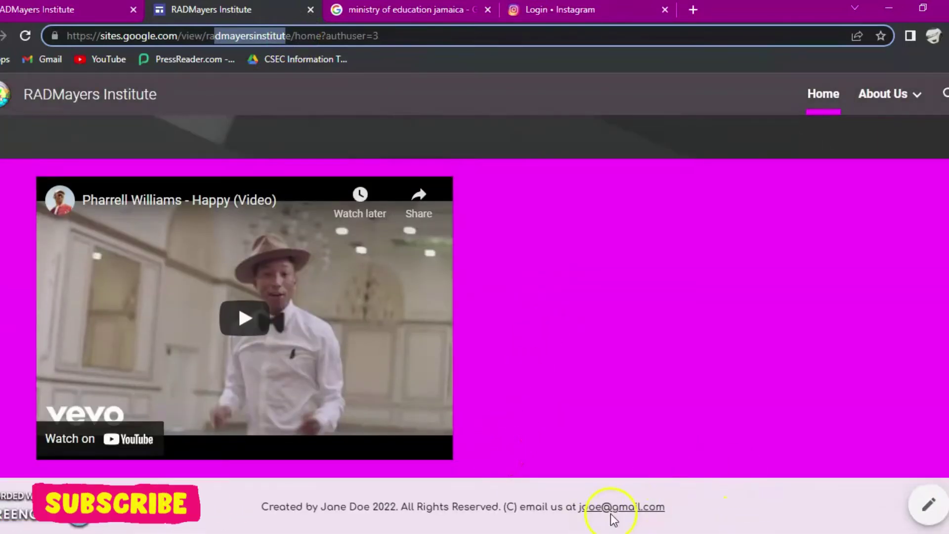
{"action": "left_click", "coordinate": [889, 99]}
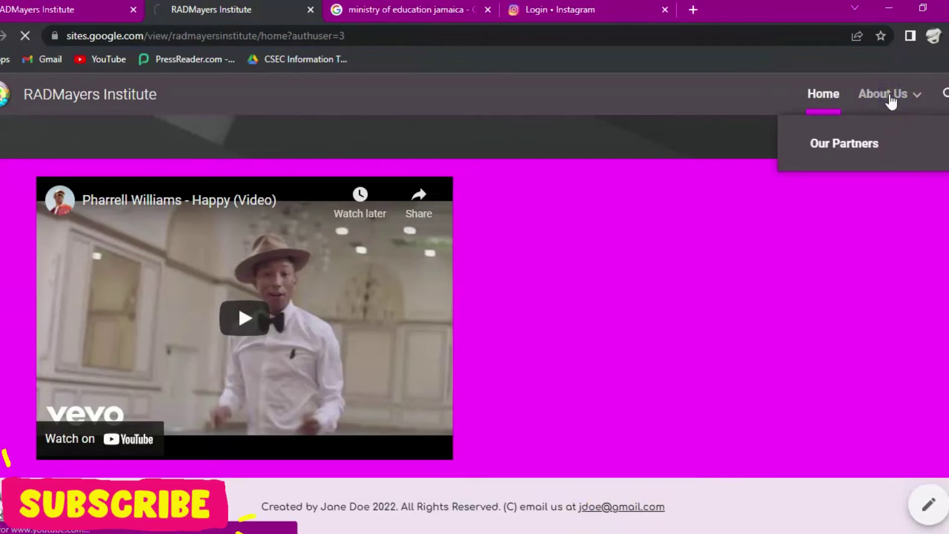